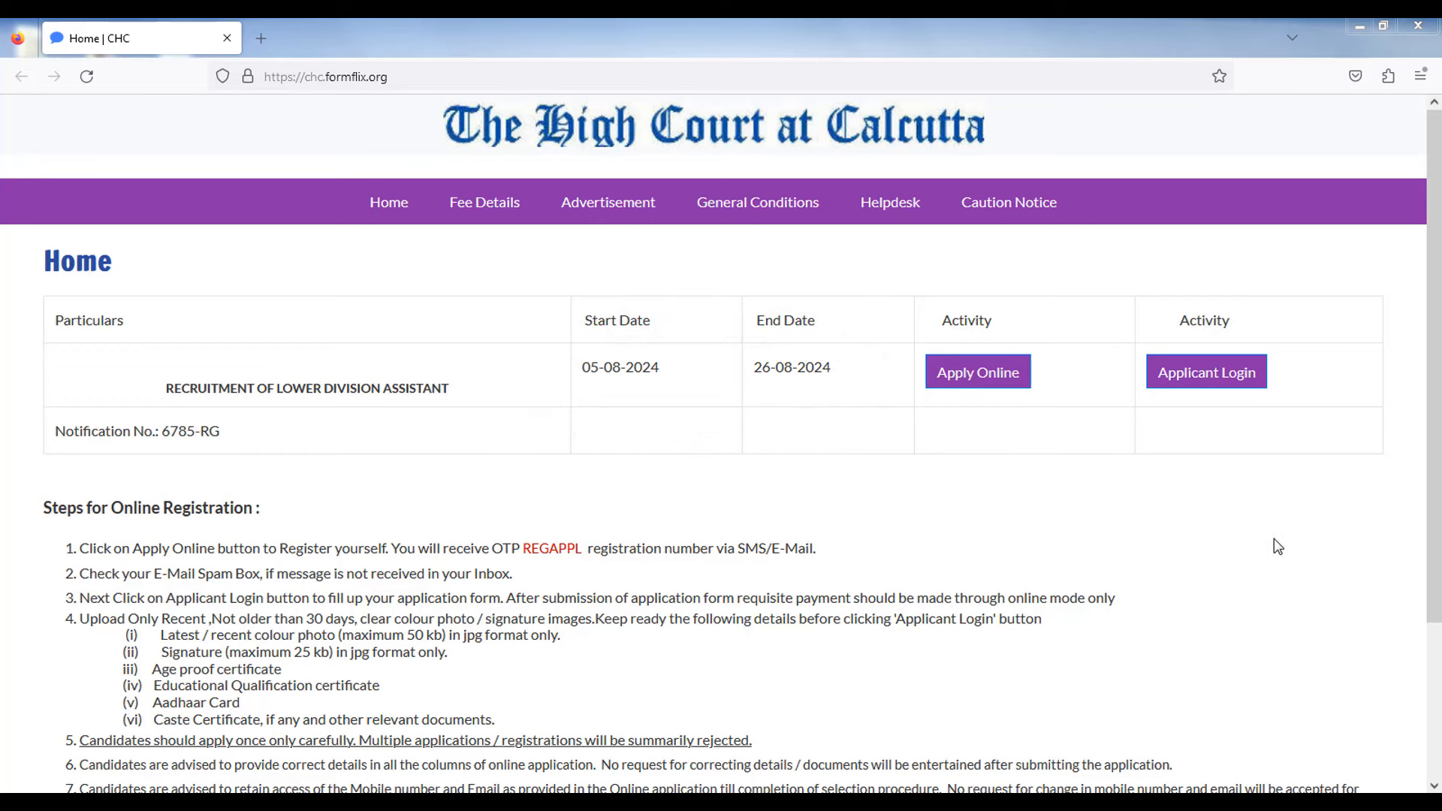
scroll(976, 489, "down", 3)
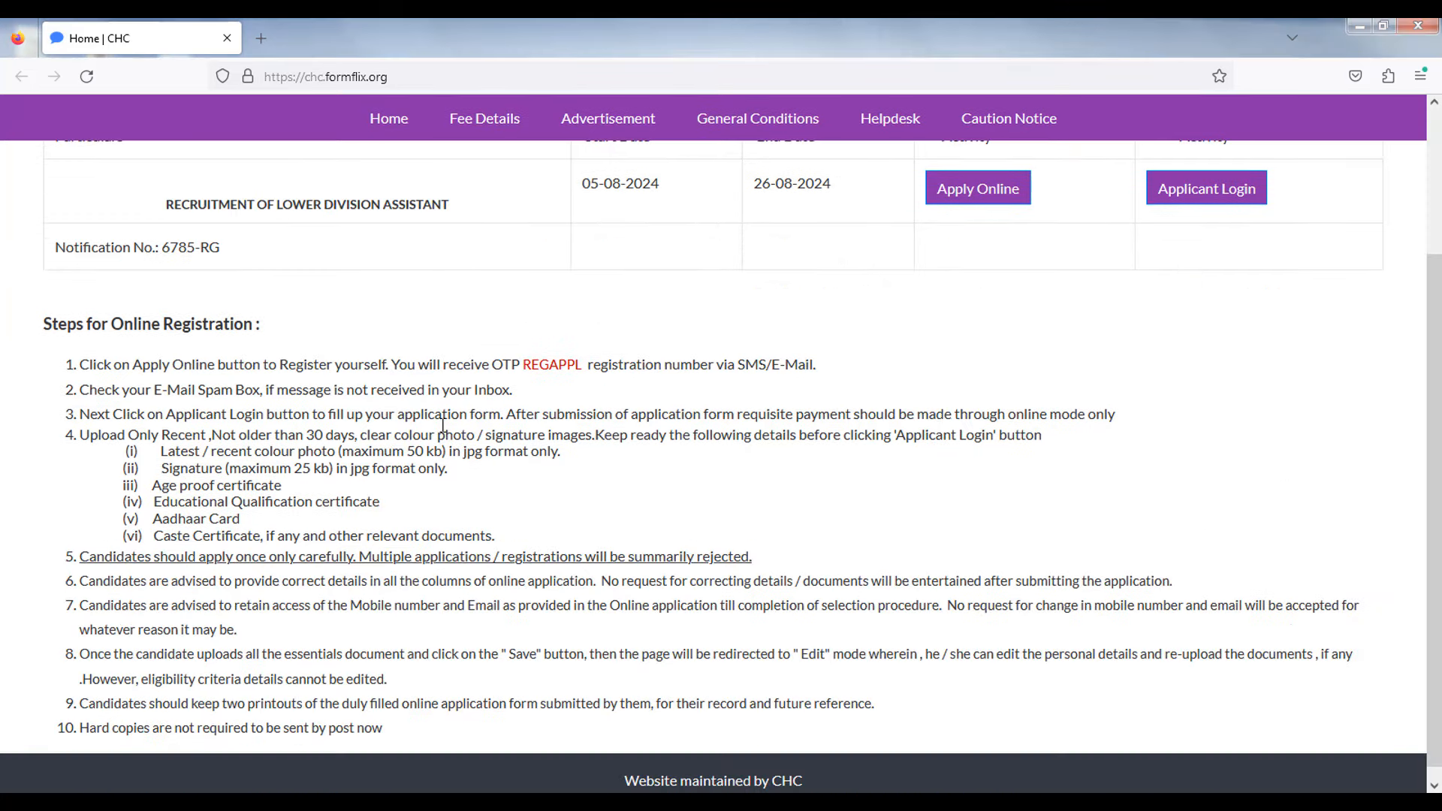
left_click_drag(160, 451, 415, 450)
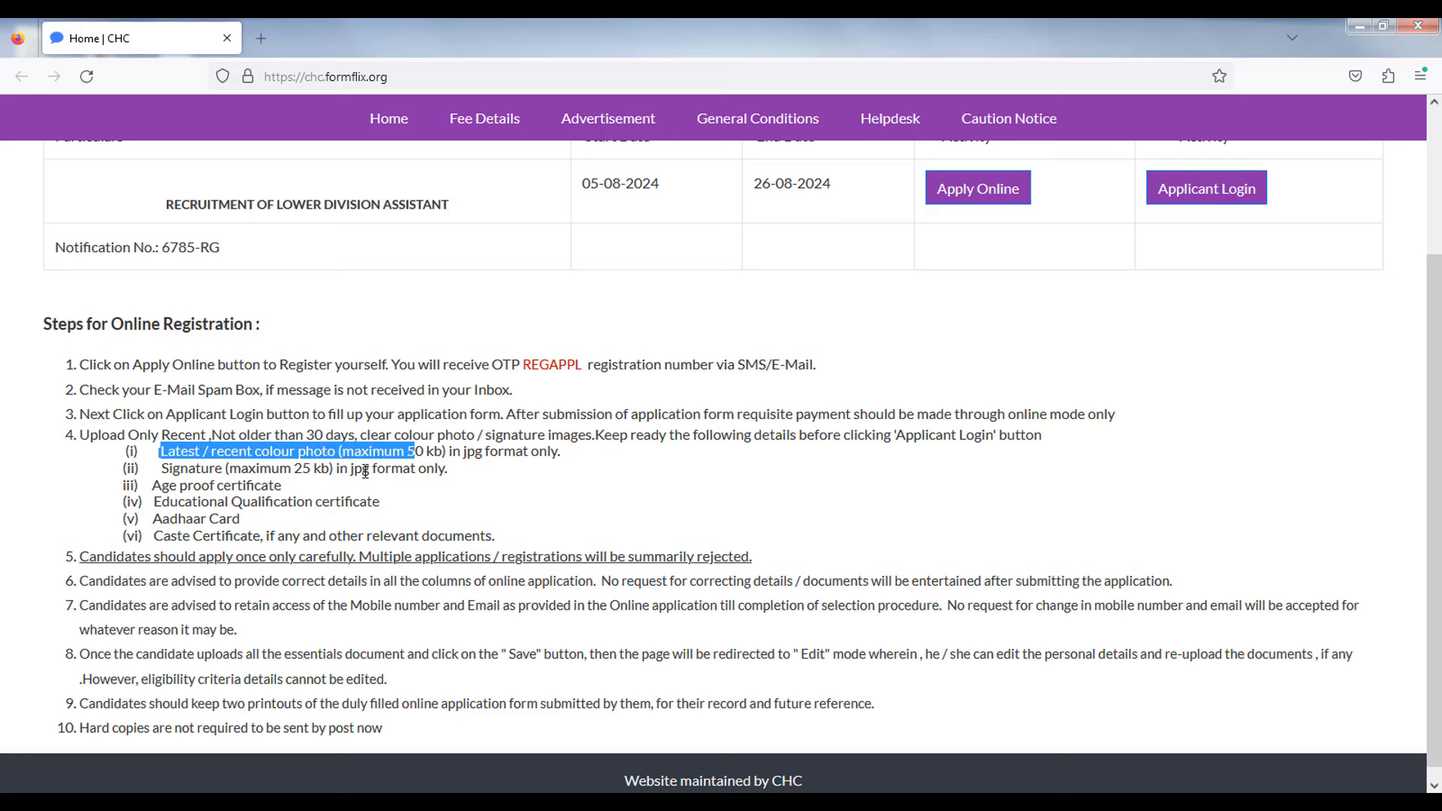
left_click_drag(159, 468, 291, 469)
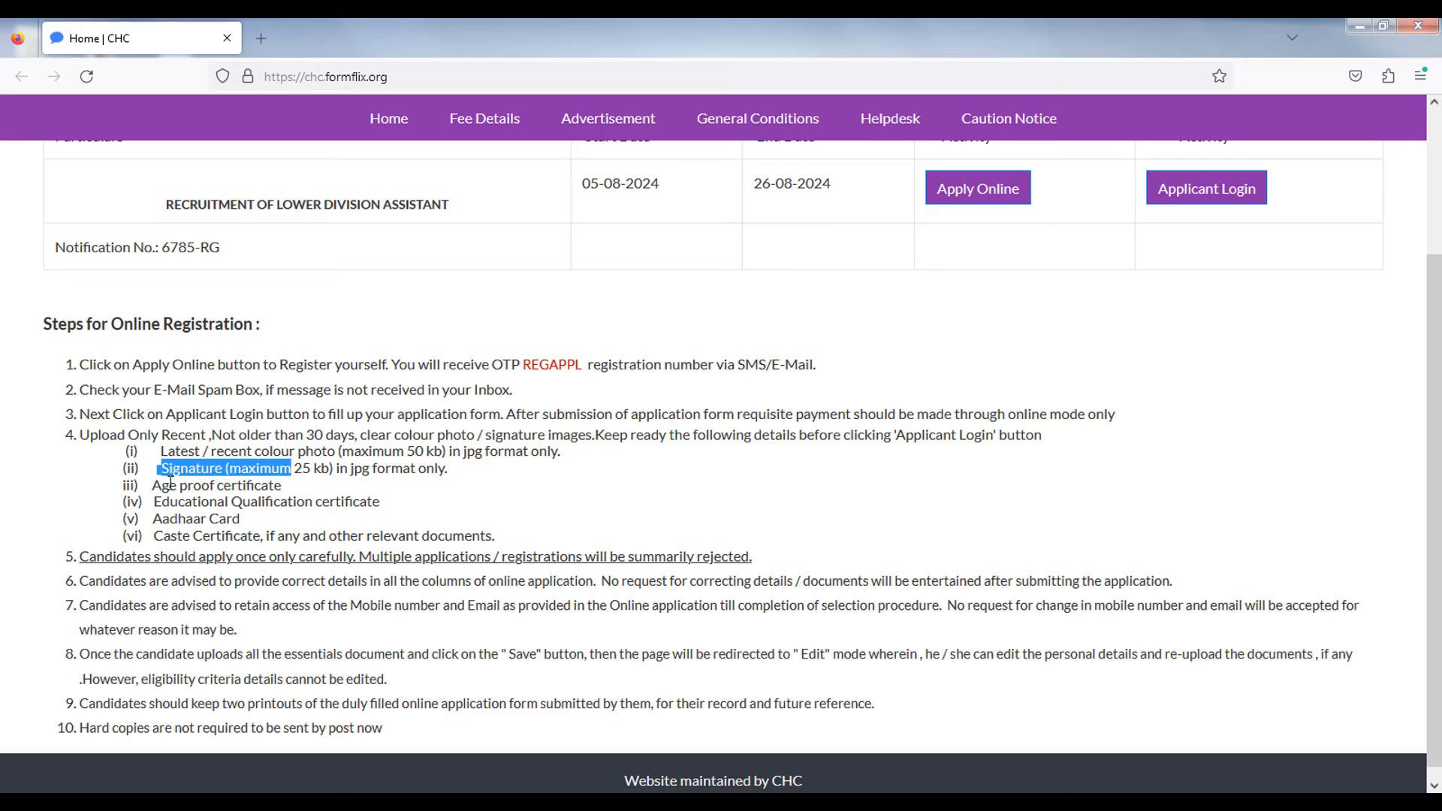
left_click_drag(153, 489, 234, 501)
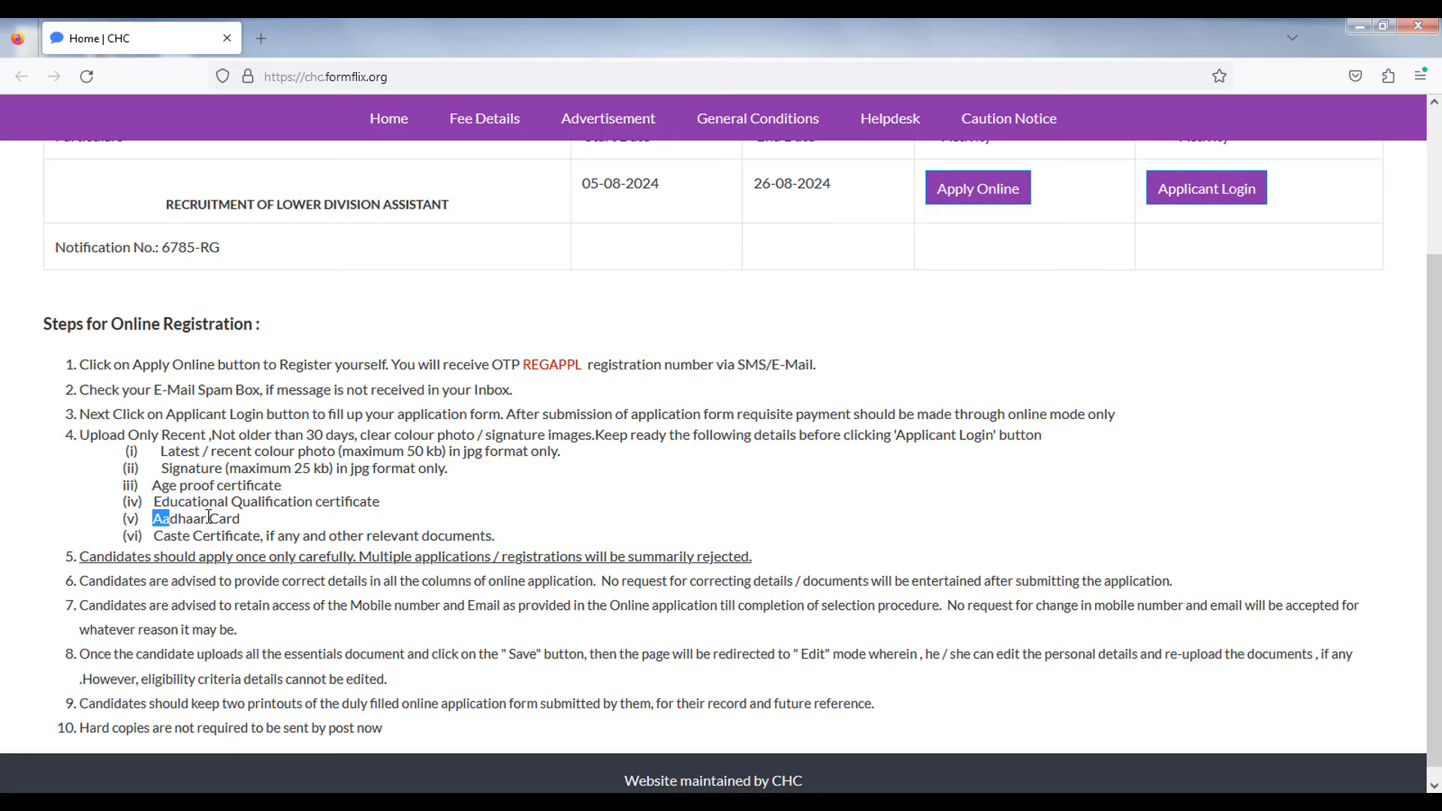
double_click(161, 518)
left_click_drag(163, 536, 225, 536)
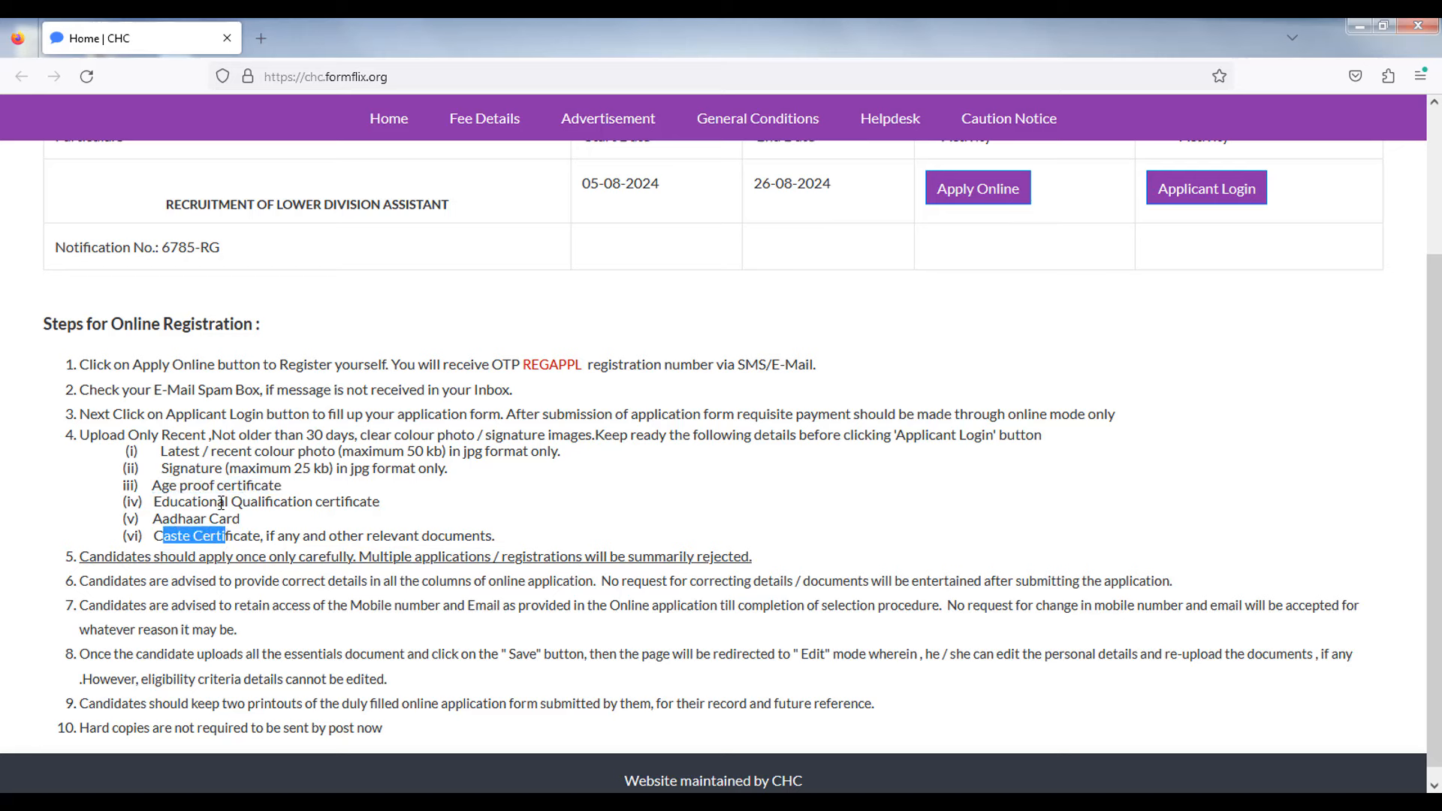
left_click_drag(157, 450, 301, 487)
left_click_drag(402, 508, 414, 536)
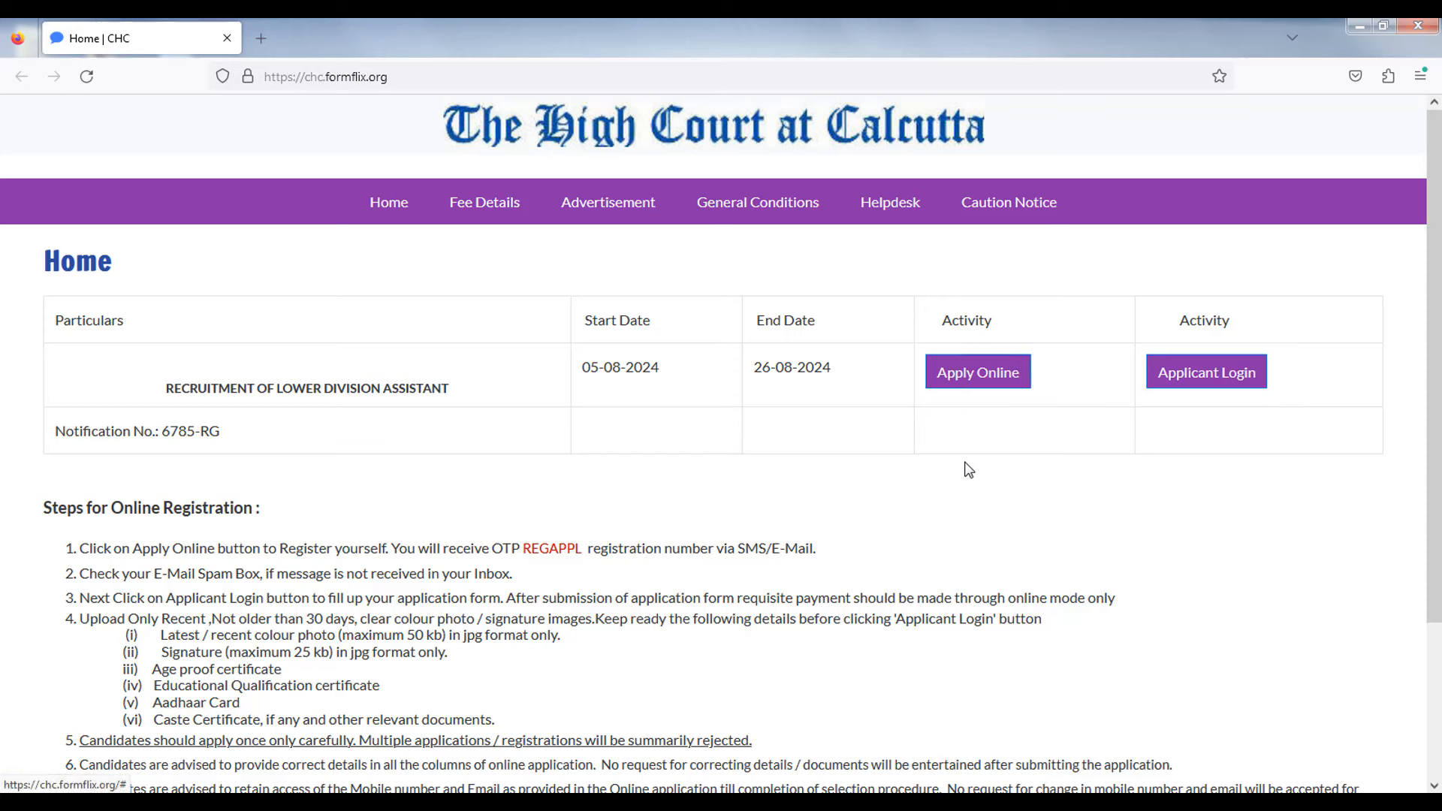
- Start the online application and accept the caution notice to reach the Lower Division Assistant form
left_click(965, 375)
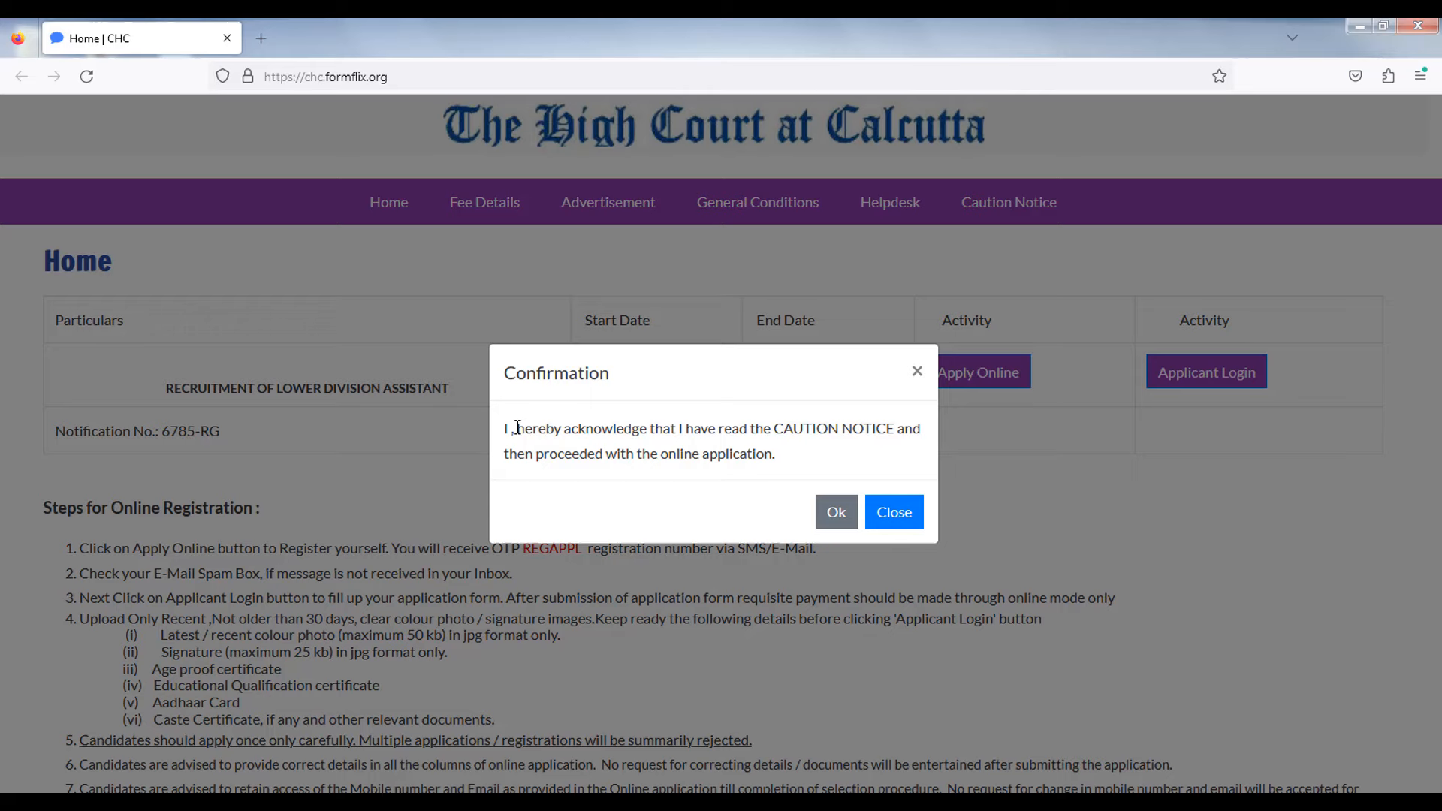
left_click_drag(518, 427, 695, 431)
left_click(830, 512)
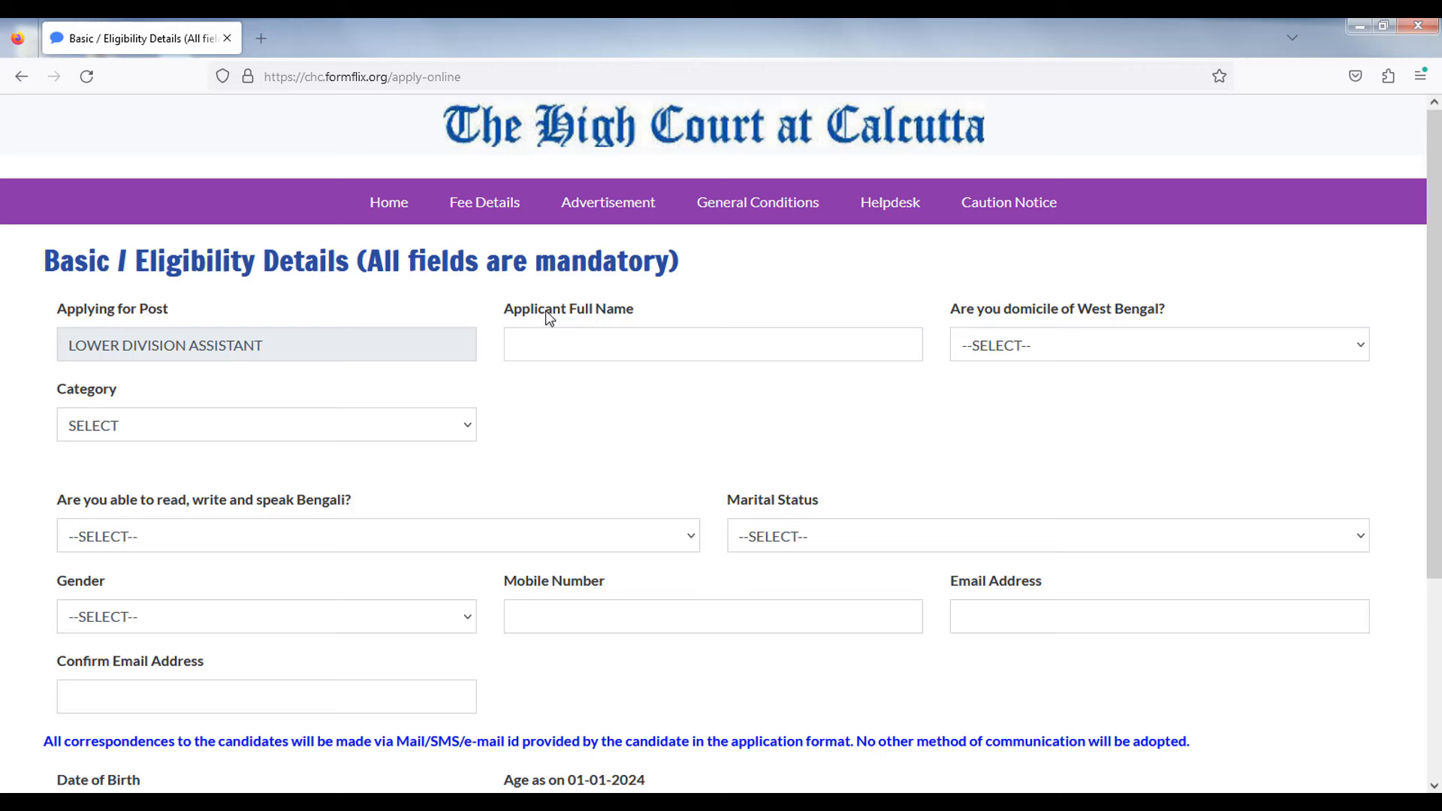
- Paste the applicant's full name into the Applicant Full Name field
left_click_drag(514, 310, 620, 310)
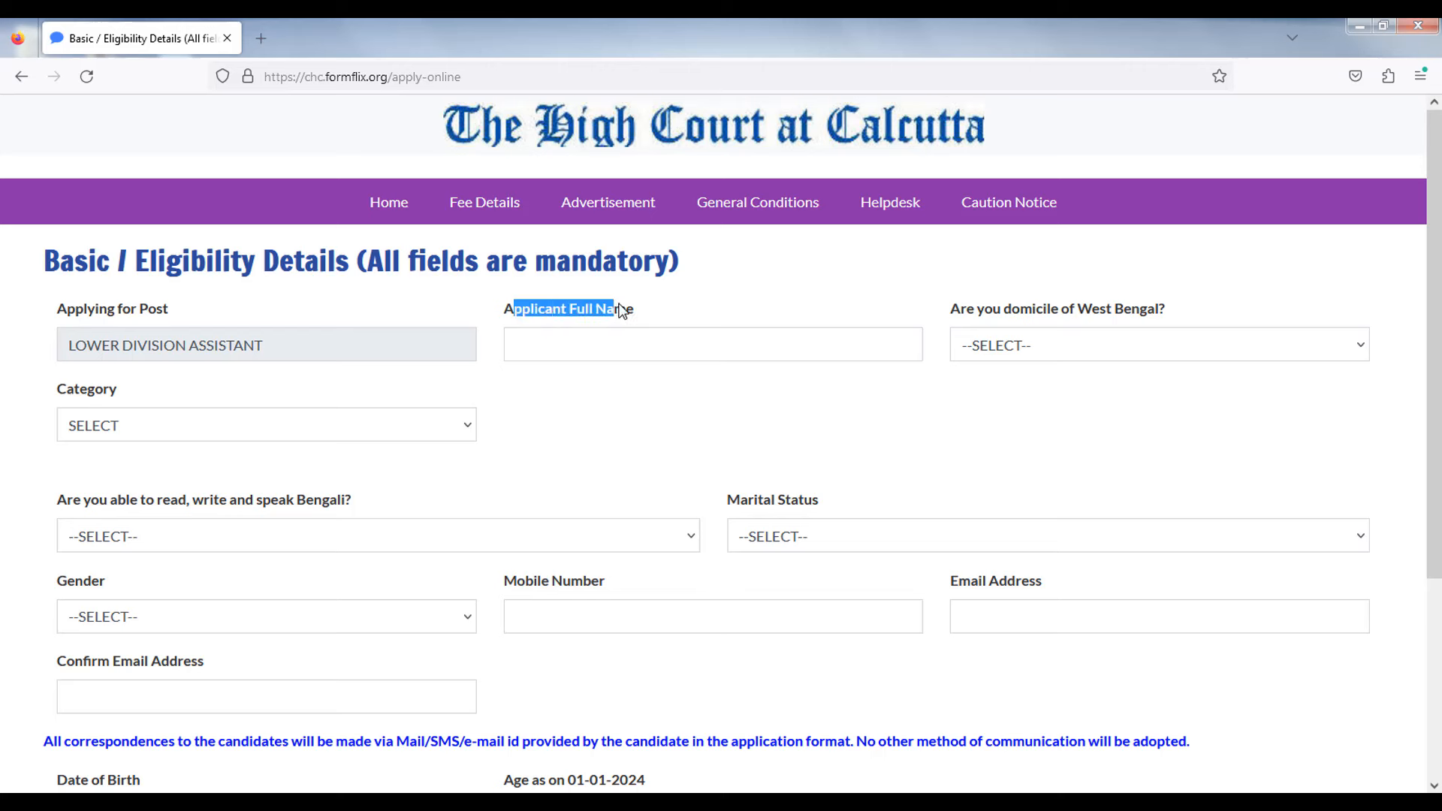
left_click(603, 351)
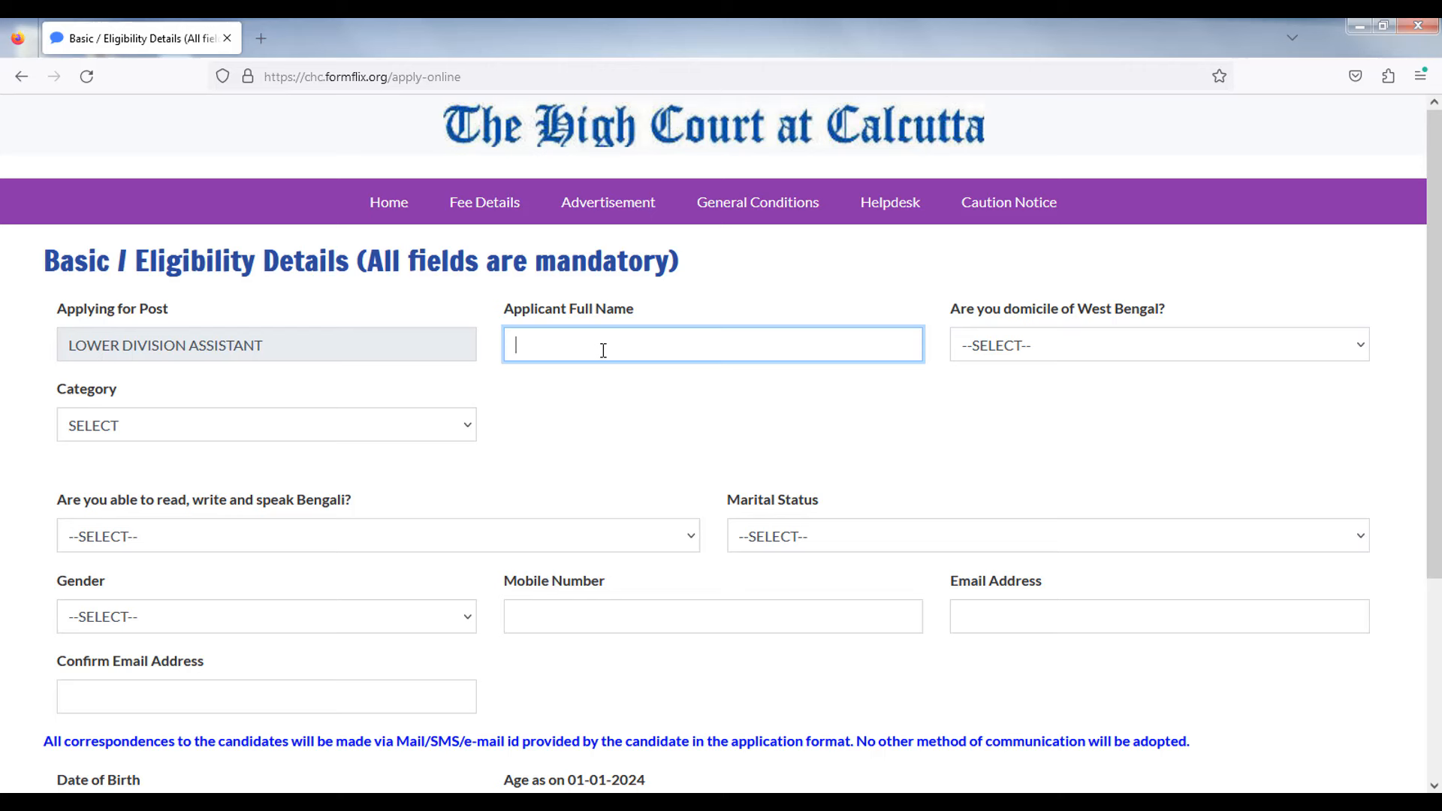
type("NADIM ONLINE")
left_click(992, 409)
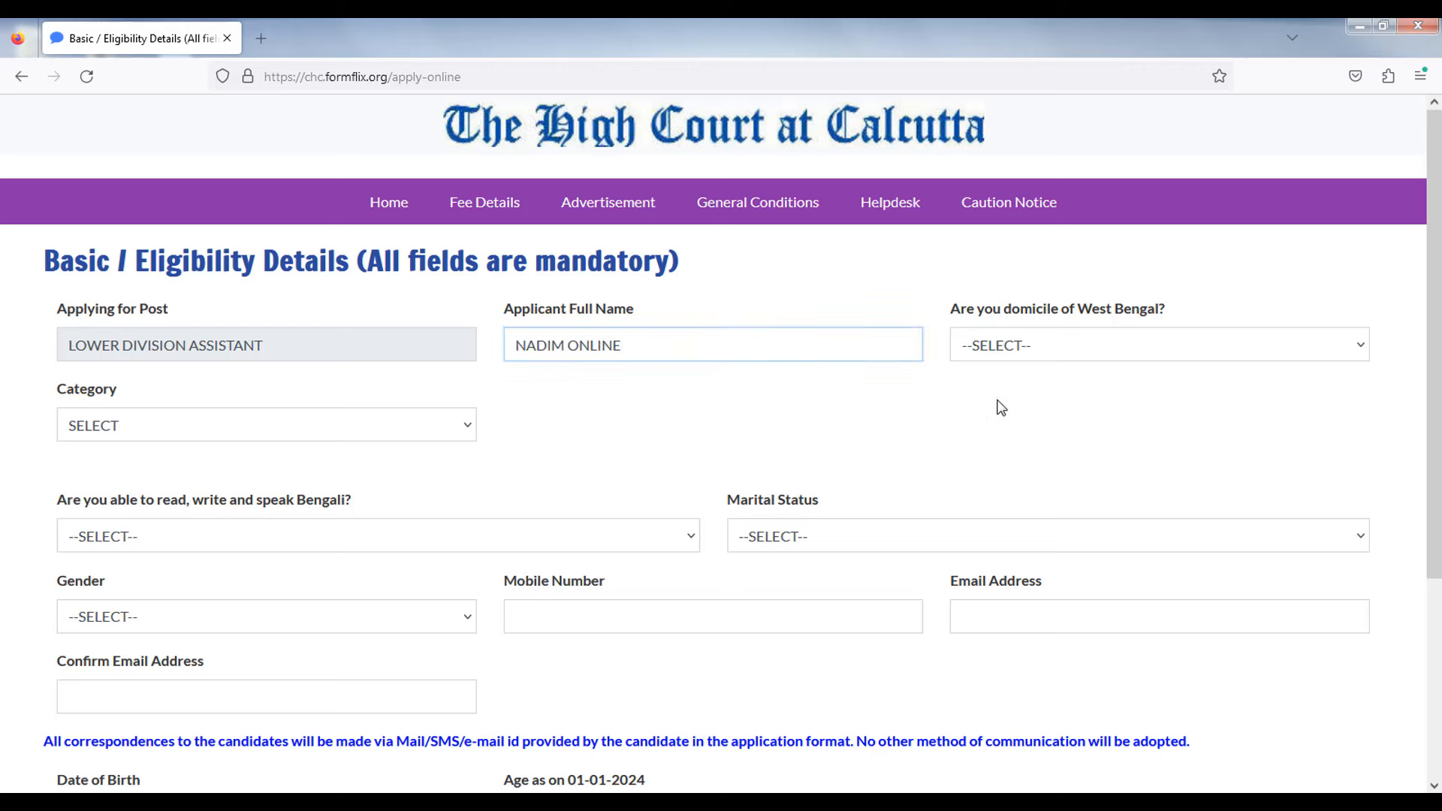
- Answer NO to 'Are you domicile of West Bengal?'
left_click(1038, 351)
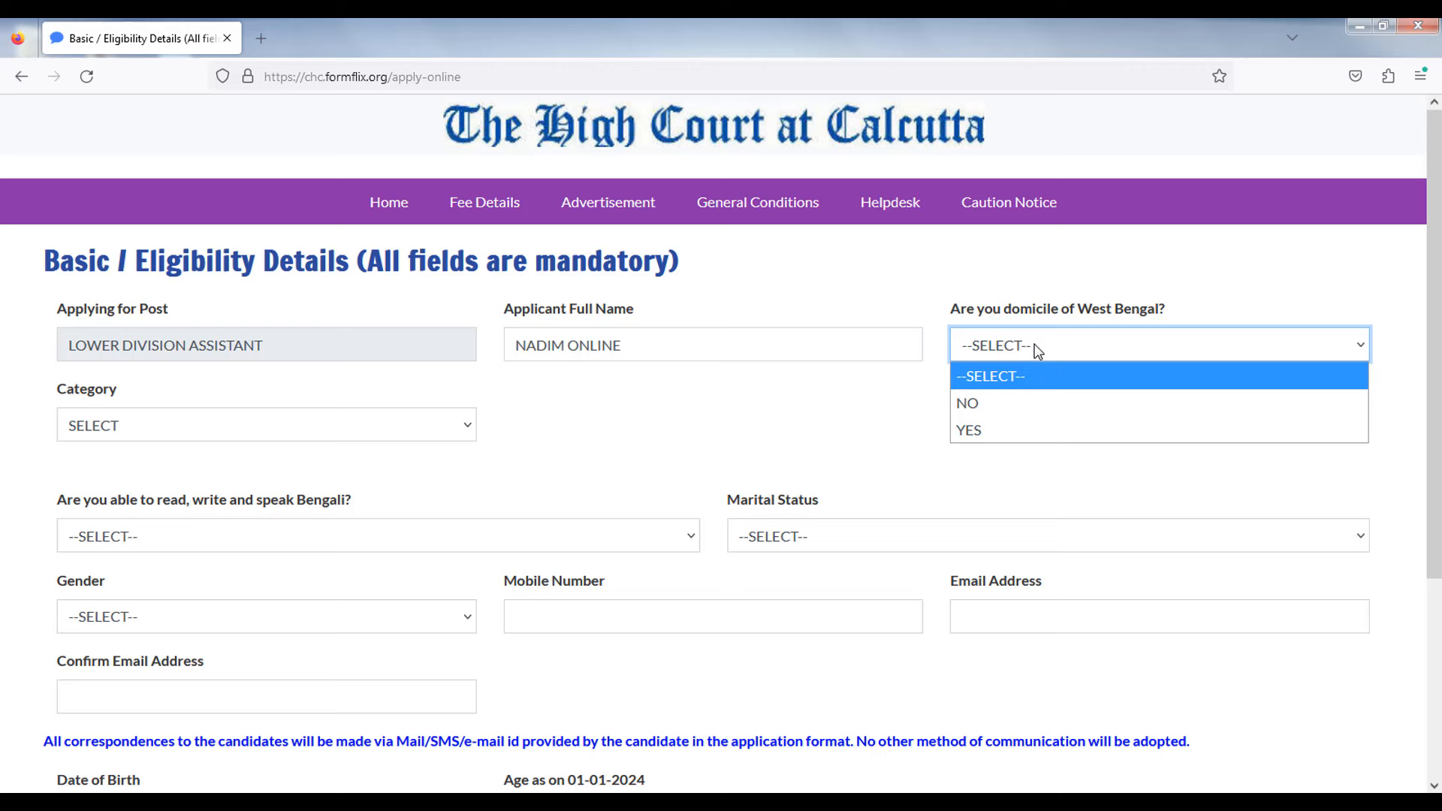
left_click(994, 430)
left_click(994, 350)
left_click(977, 404)
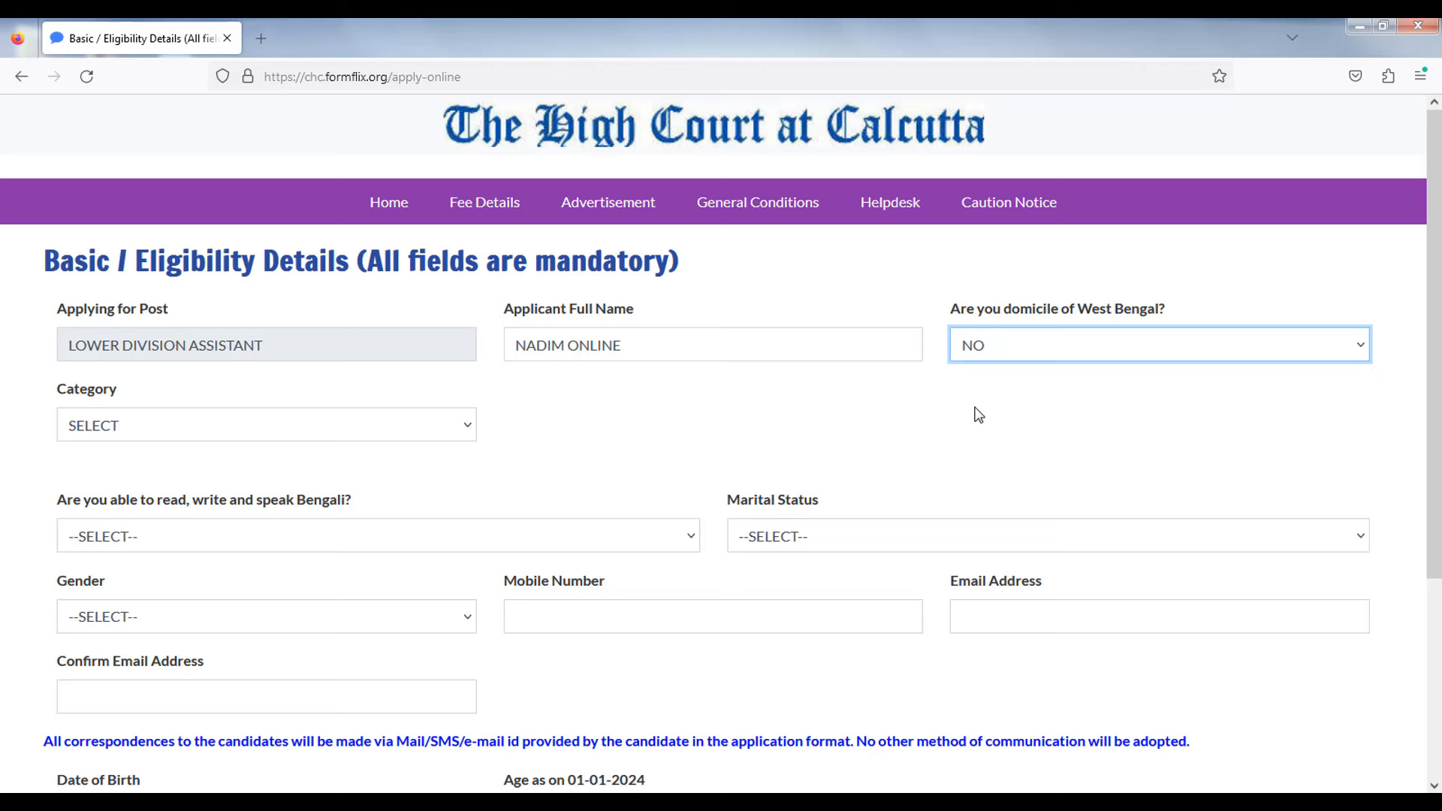
left_click_drag(952, 314, 1166, 309)
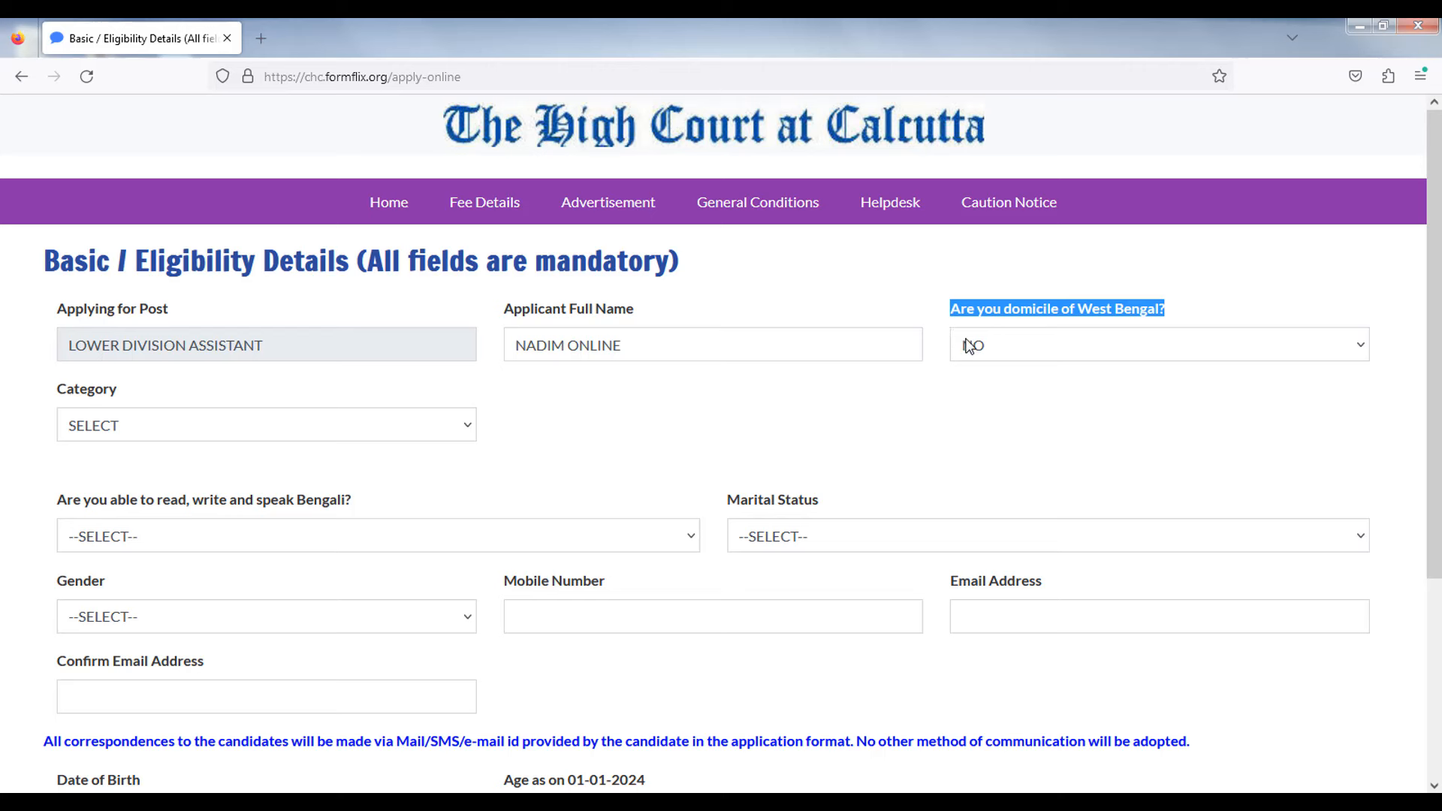
left_click_drag(950, 311, 1068, 318)
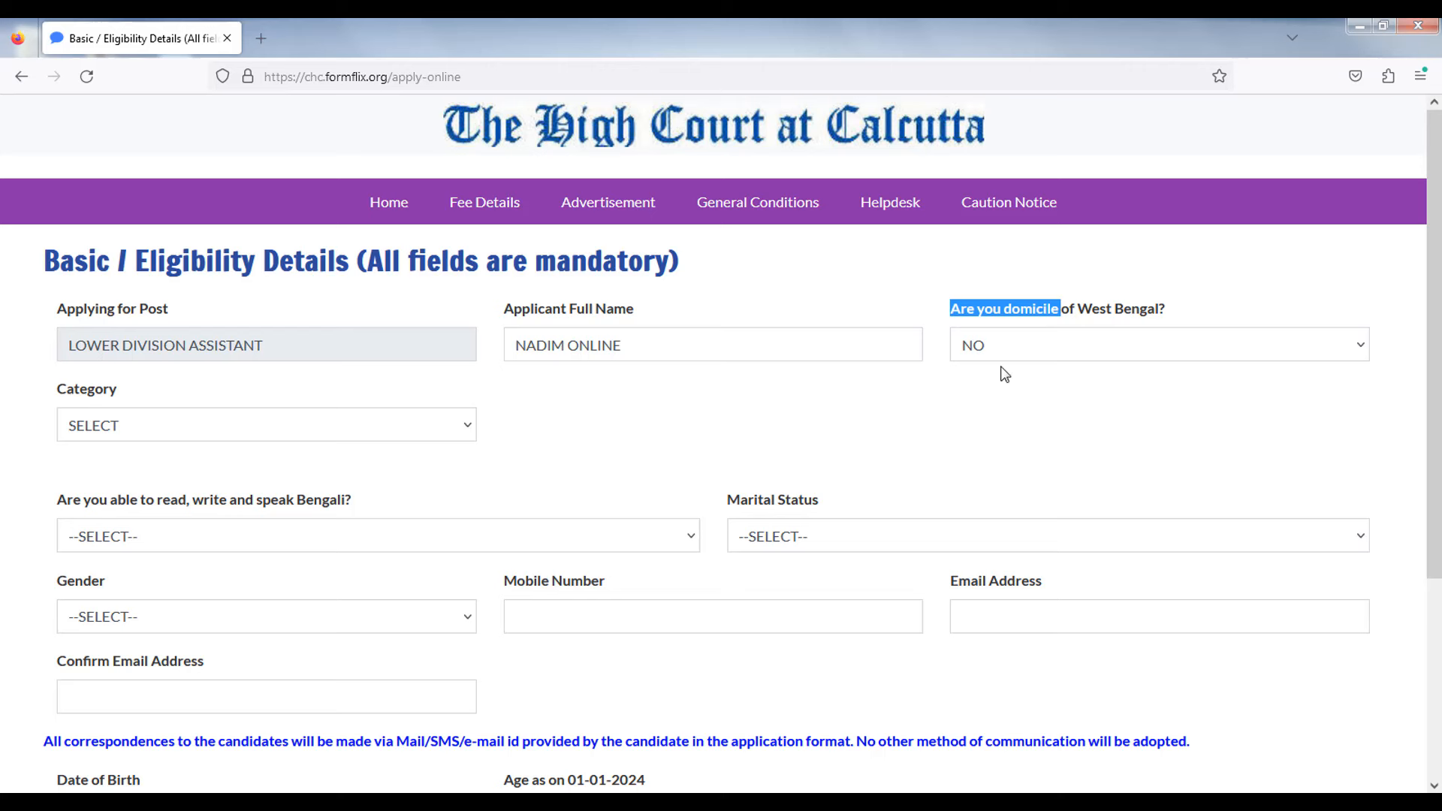
- Set the domicile answer to YES and the category to SC
left_click(987, 347)
left_click(984, 428)
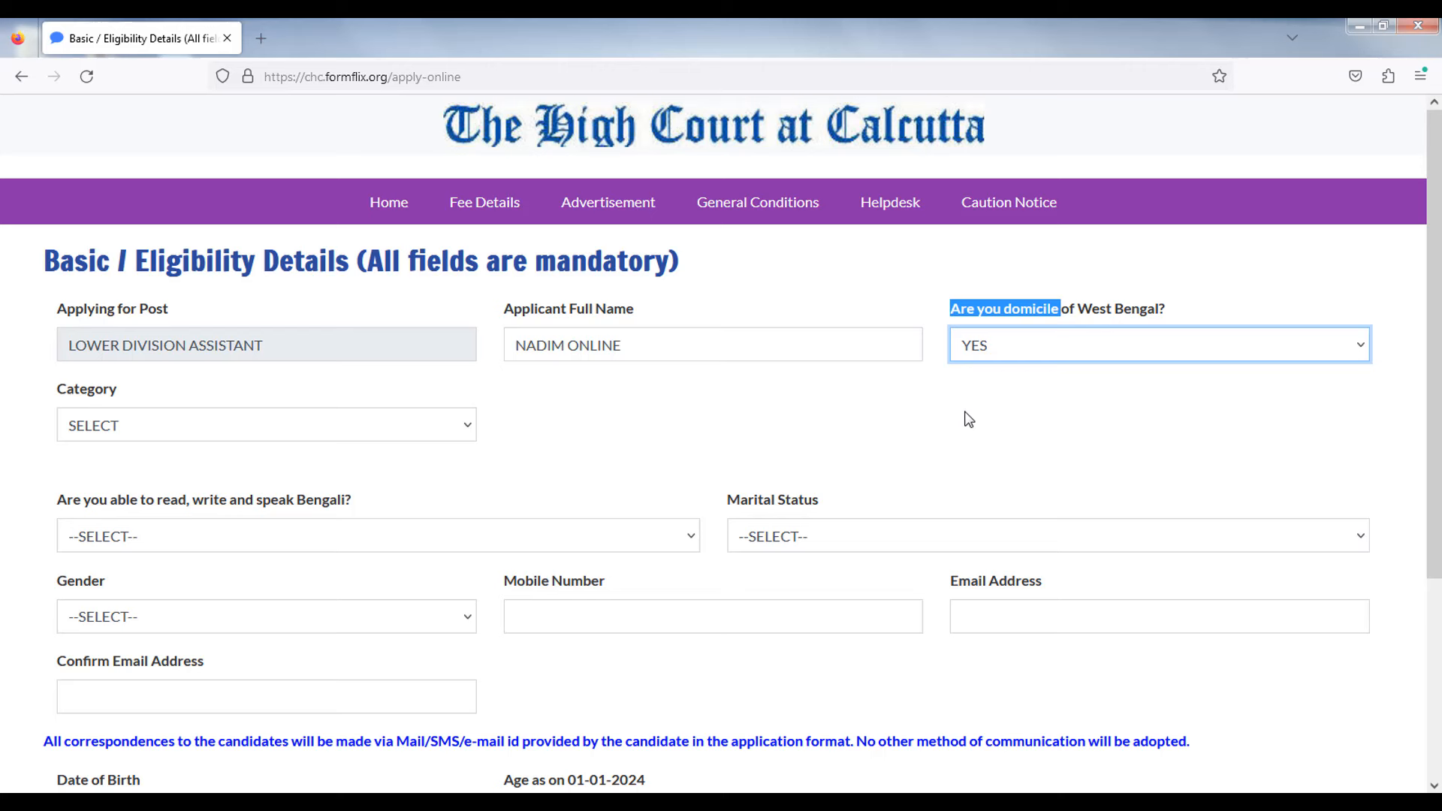
left_click(963, 415)
left_click(167, 436)
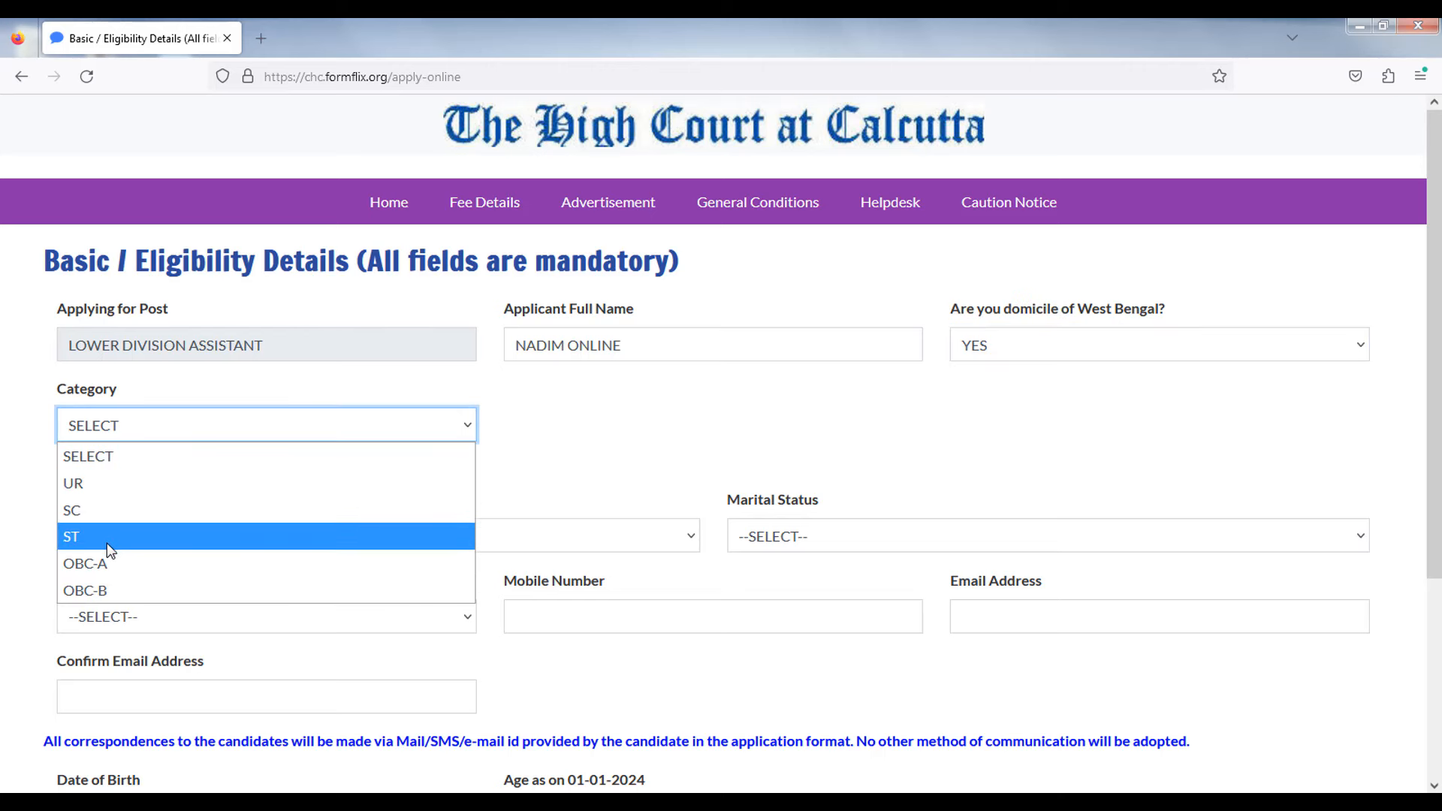
left_click(113, 519)
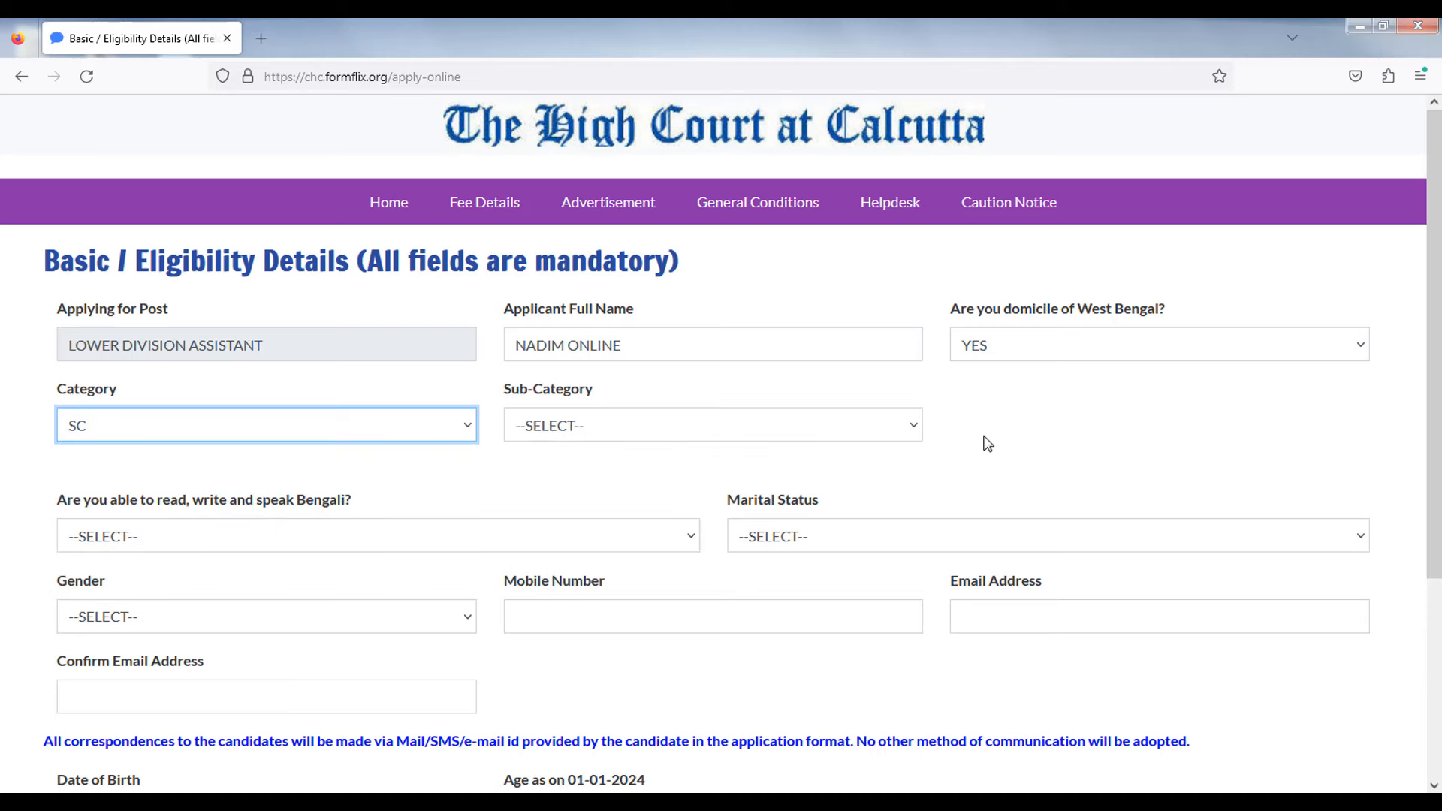
left_click(1070, 427)
- Switch the domicile answer to NO and pick UR as the category
left_click(996, 350)
left_click(990, 402)
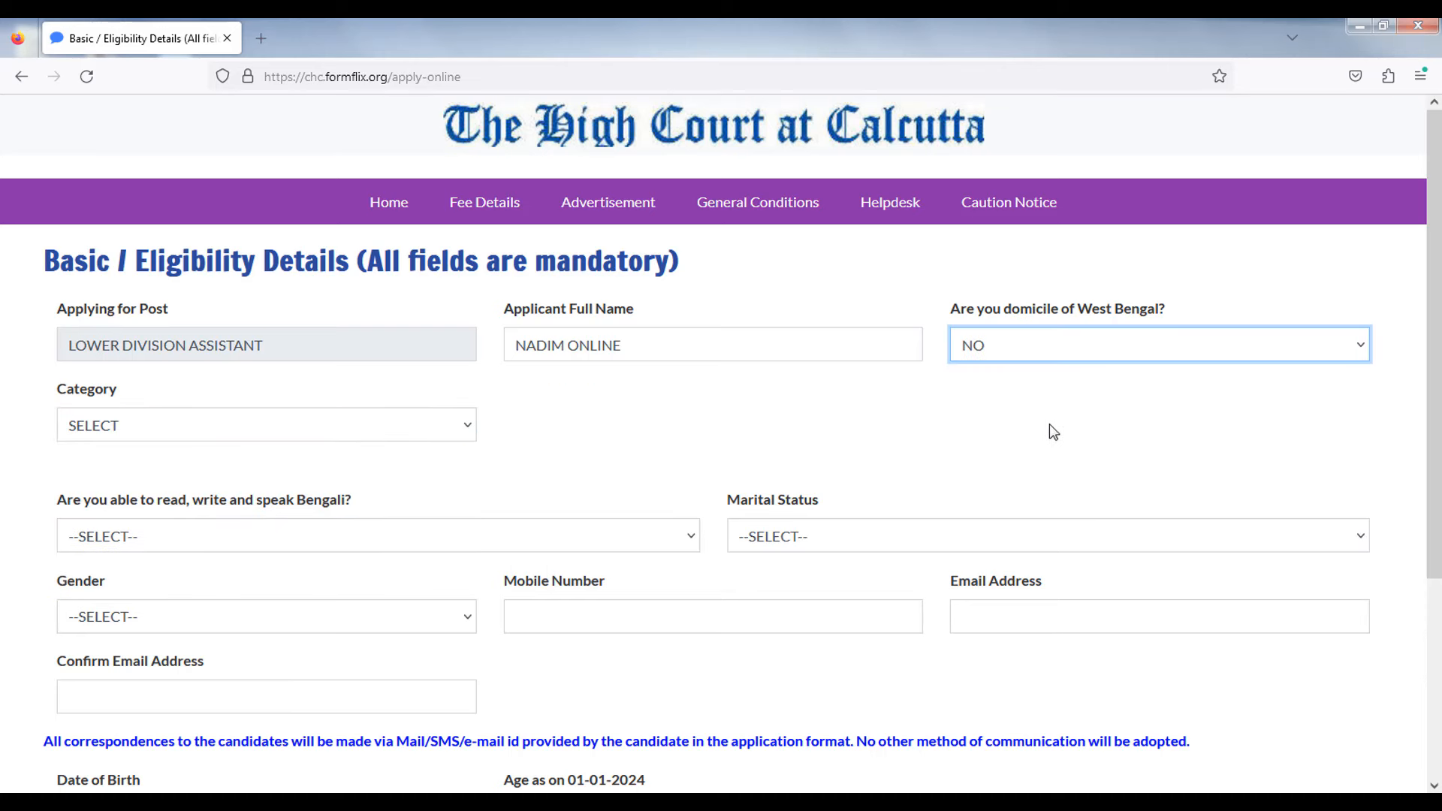
left_click(251, 403)
left_click(130, 434)
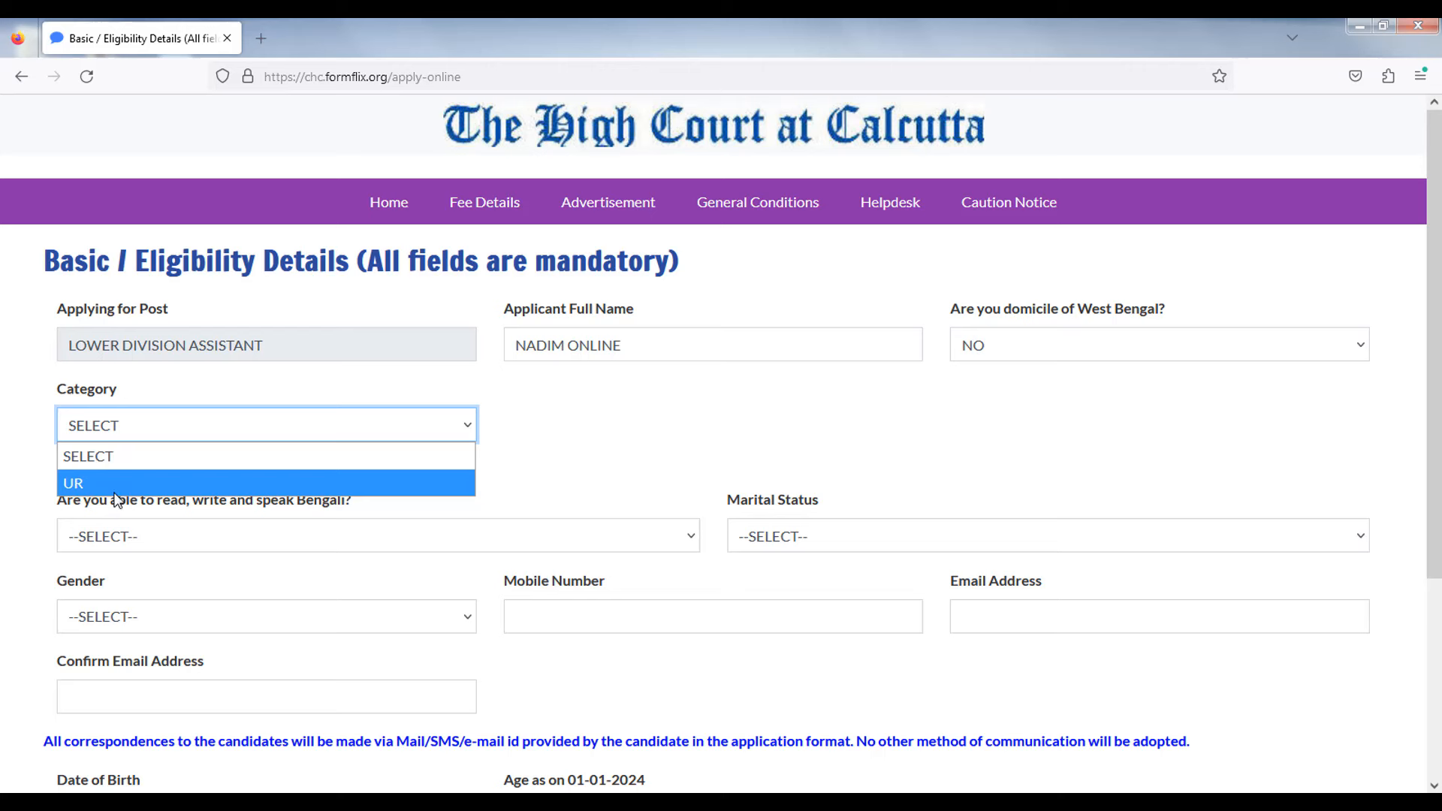
left_click(113, 485)
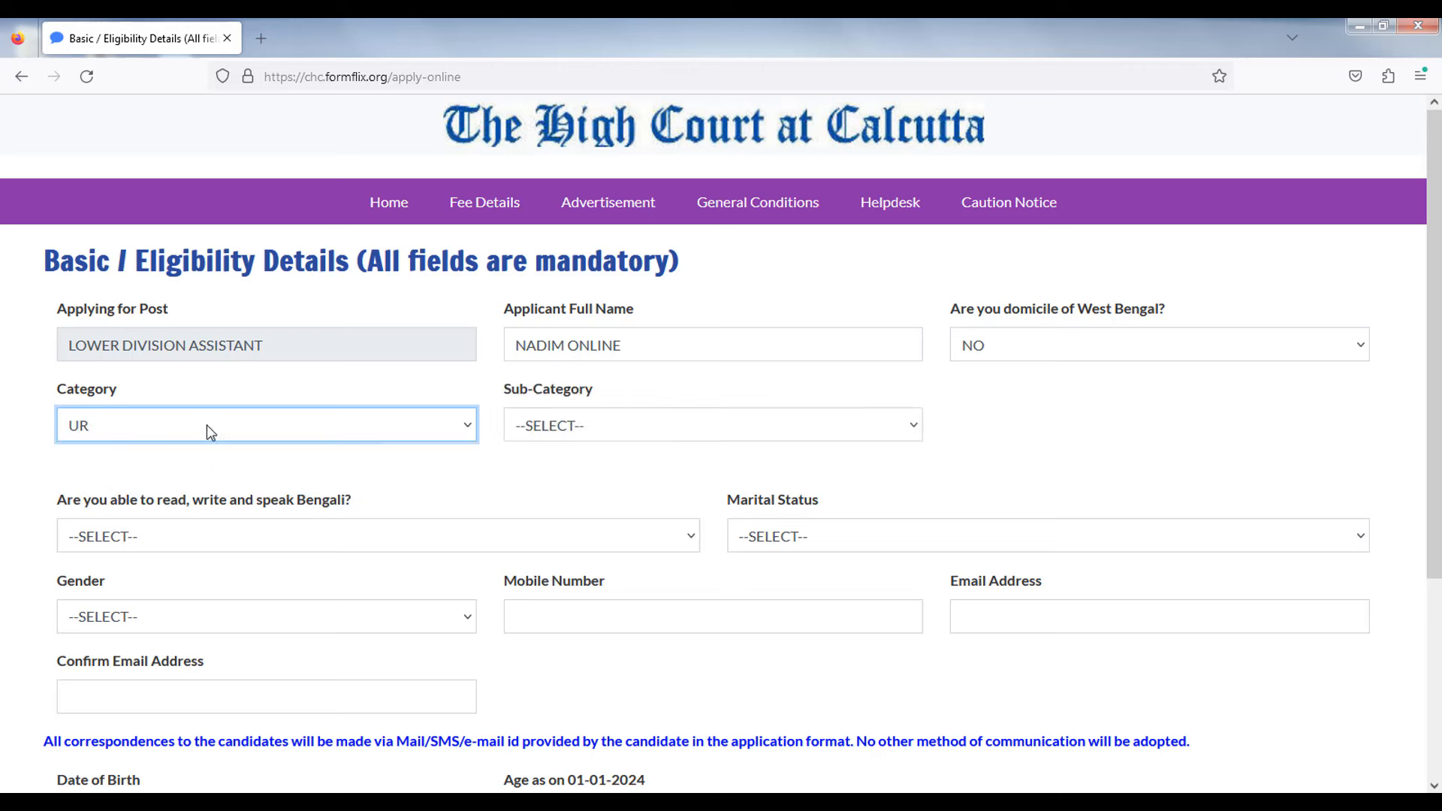
left_click_drag(60, 391, 120, 395)
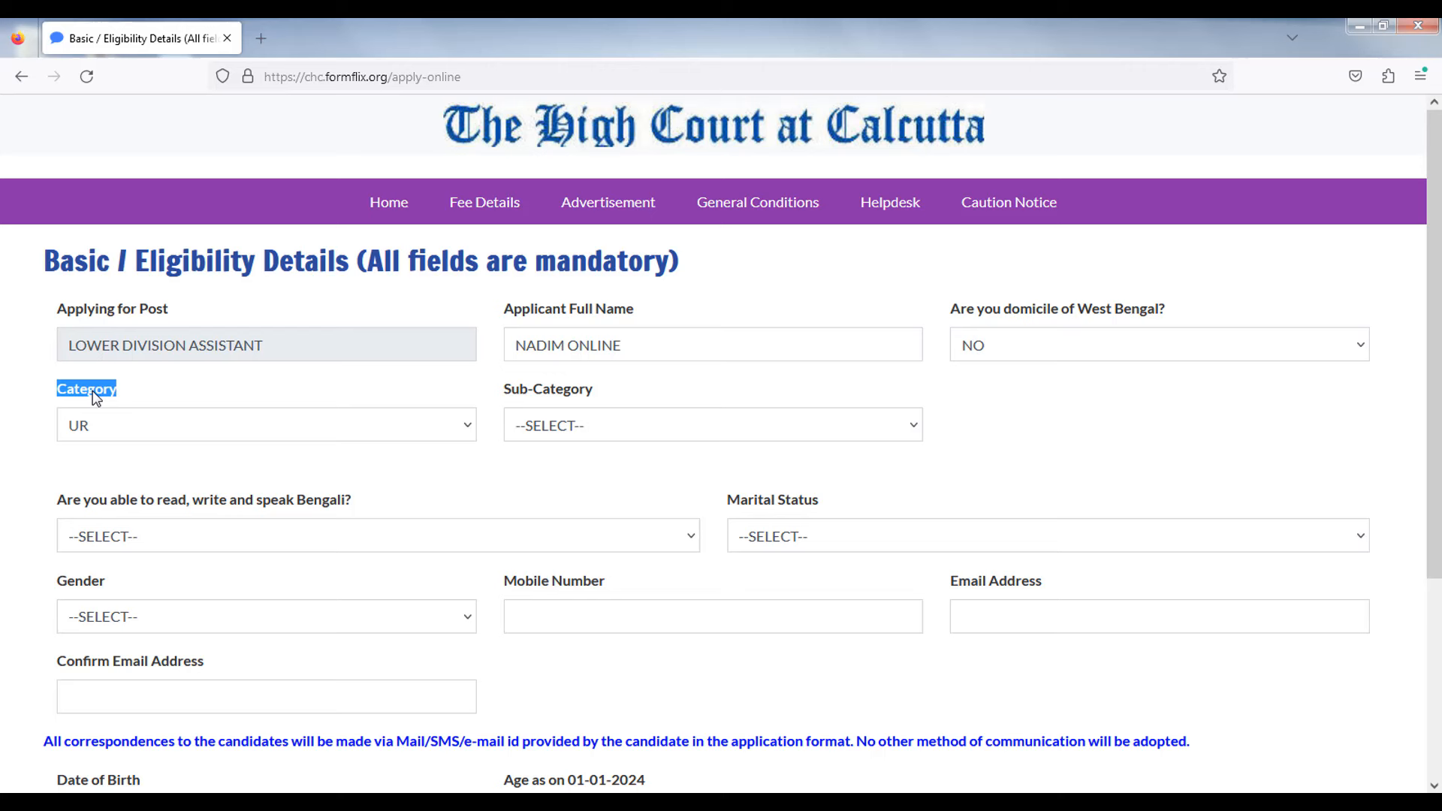
left_click(1086, 412)
- Set the domicile answer back to YES and choose NIL as the sub-category
left_click(994, 350)
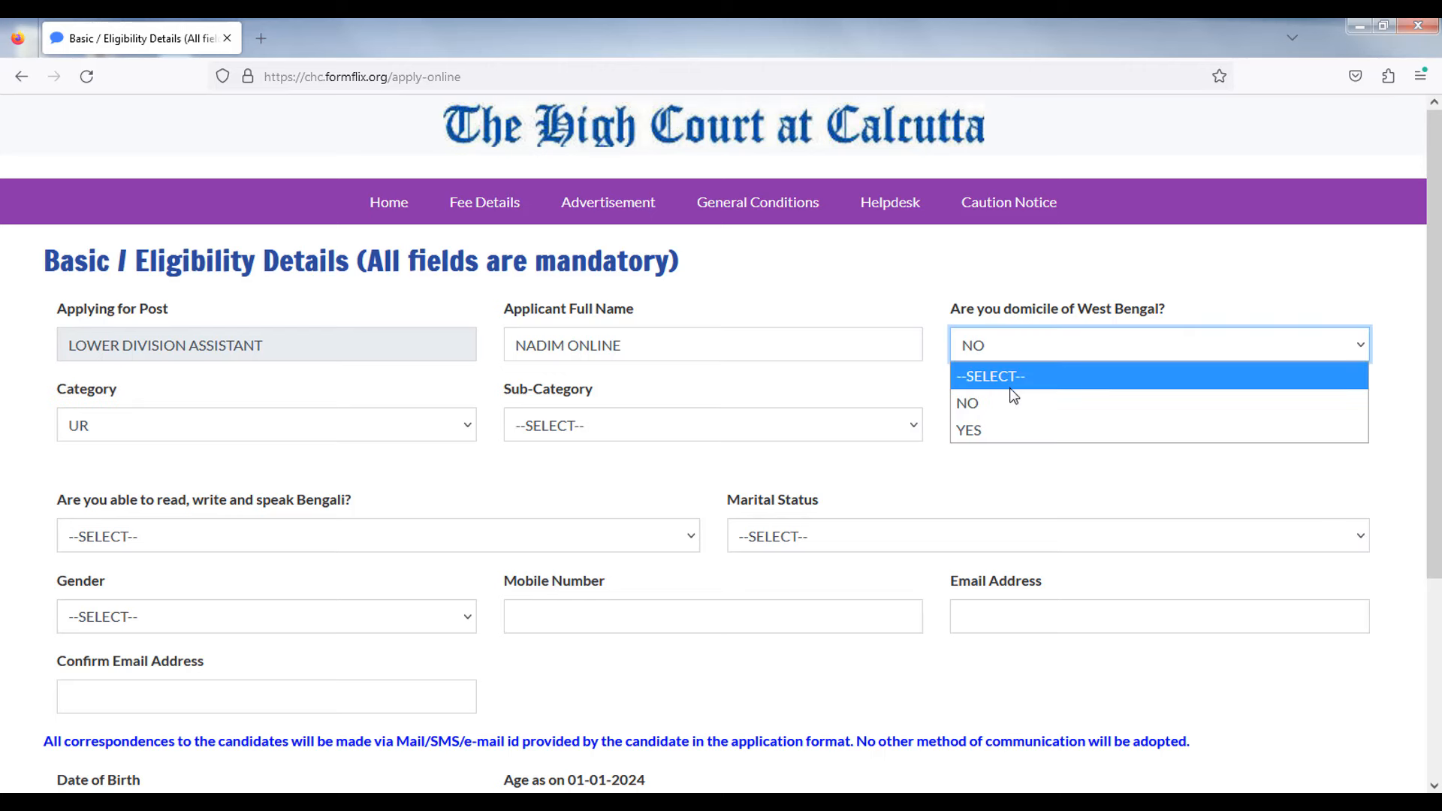
left_click(1011, 429)
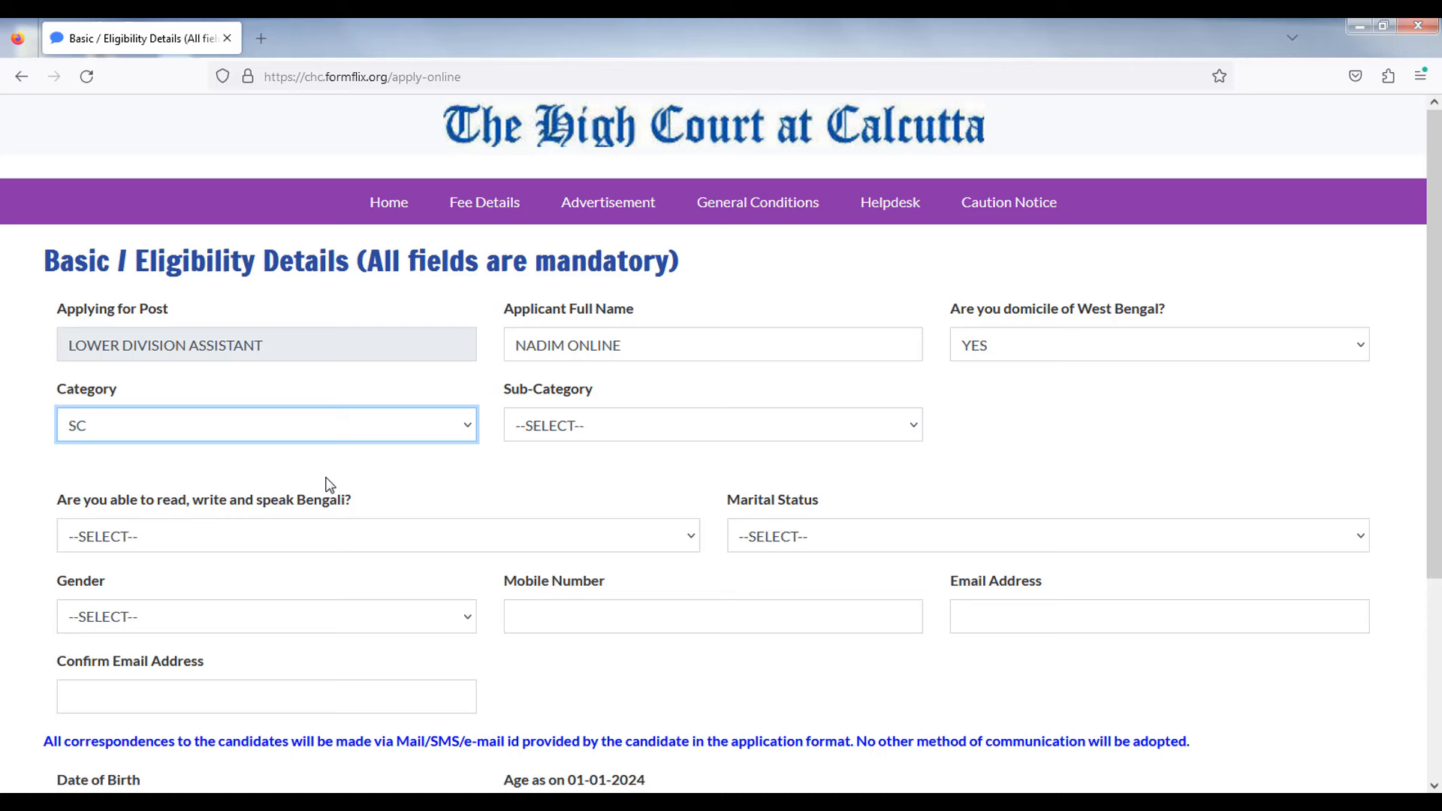
left_click(575, 424)
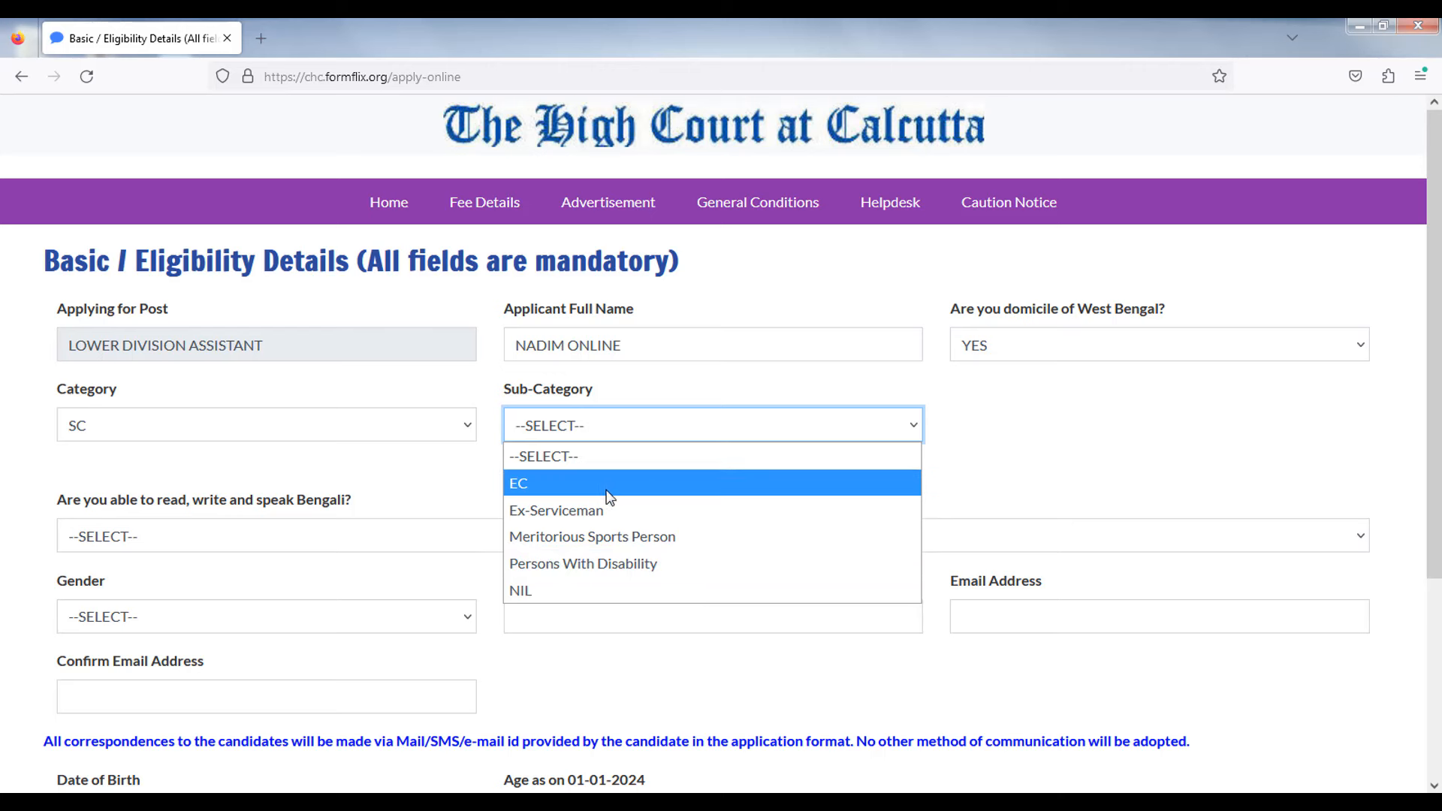
left_click(530, 592)
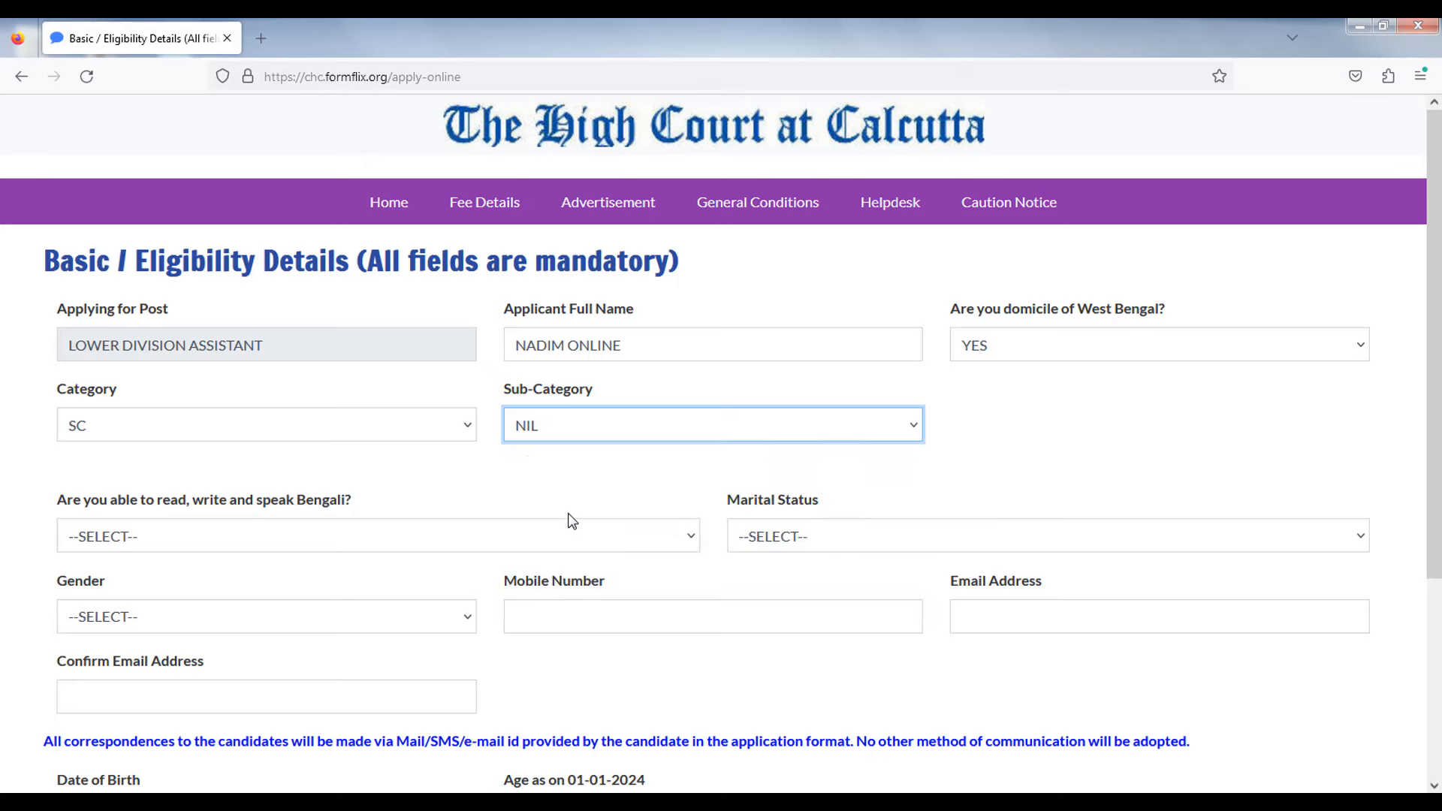
- Try NO for the Bengali language question, which shows 'You are not eligible'
scroll(117, 432, "down", 1)
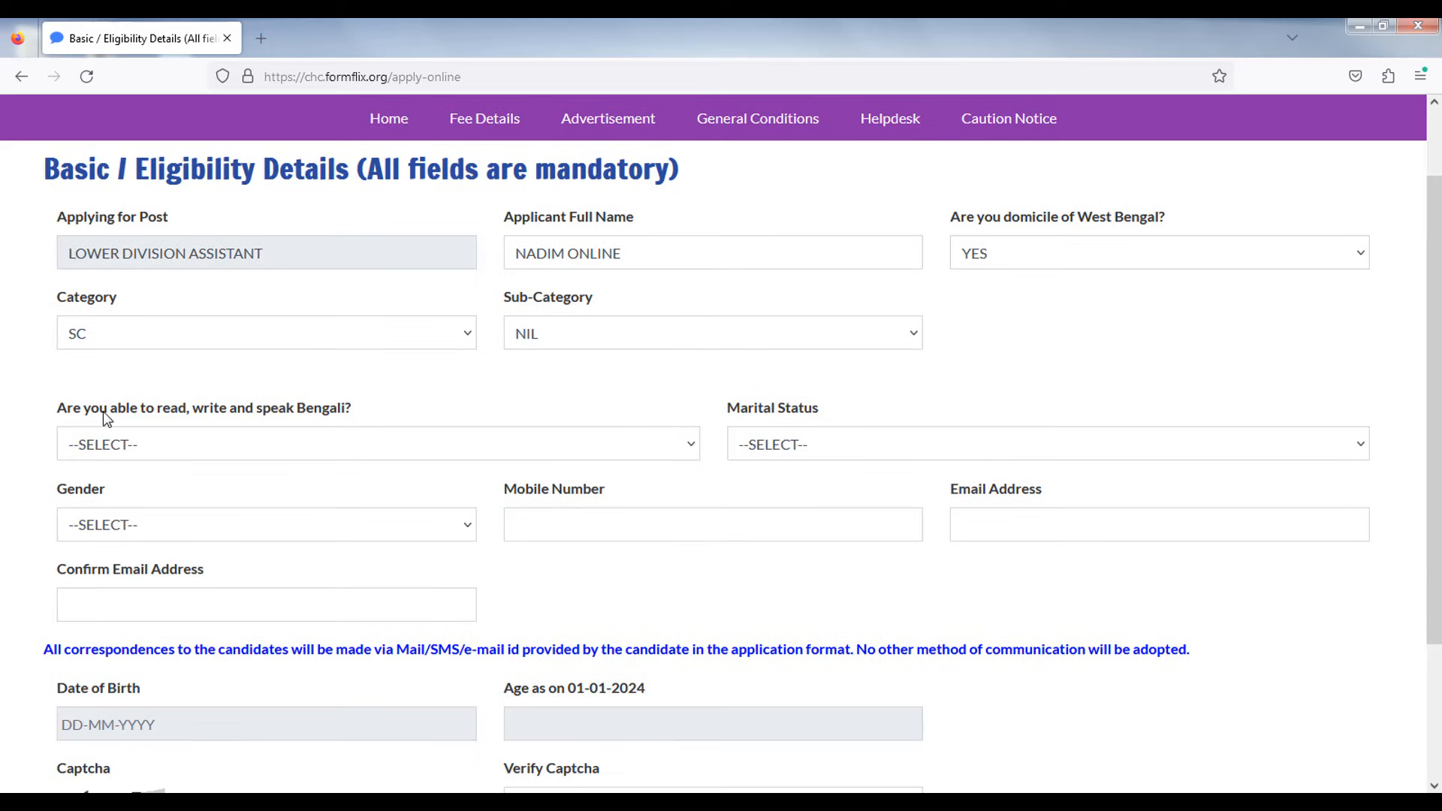
left_click(141, 450)
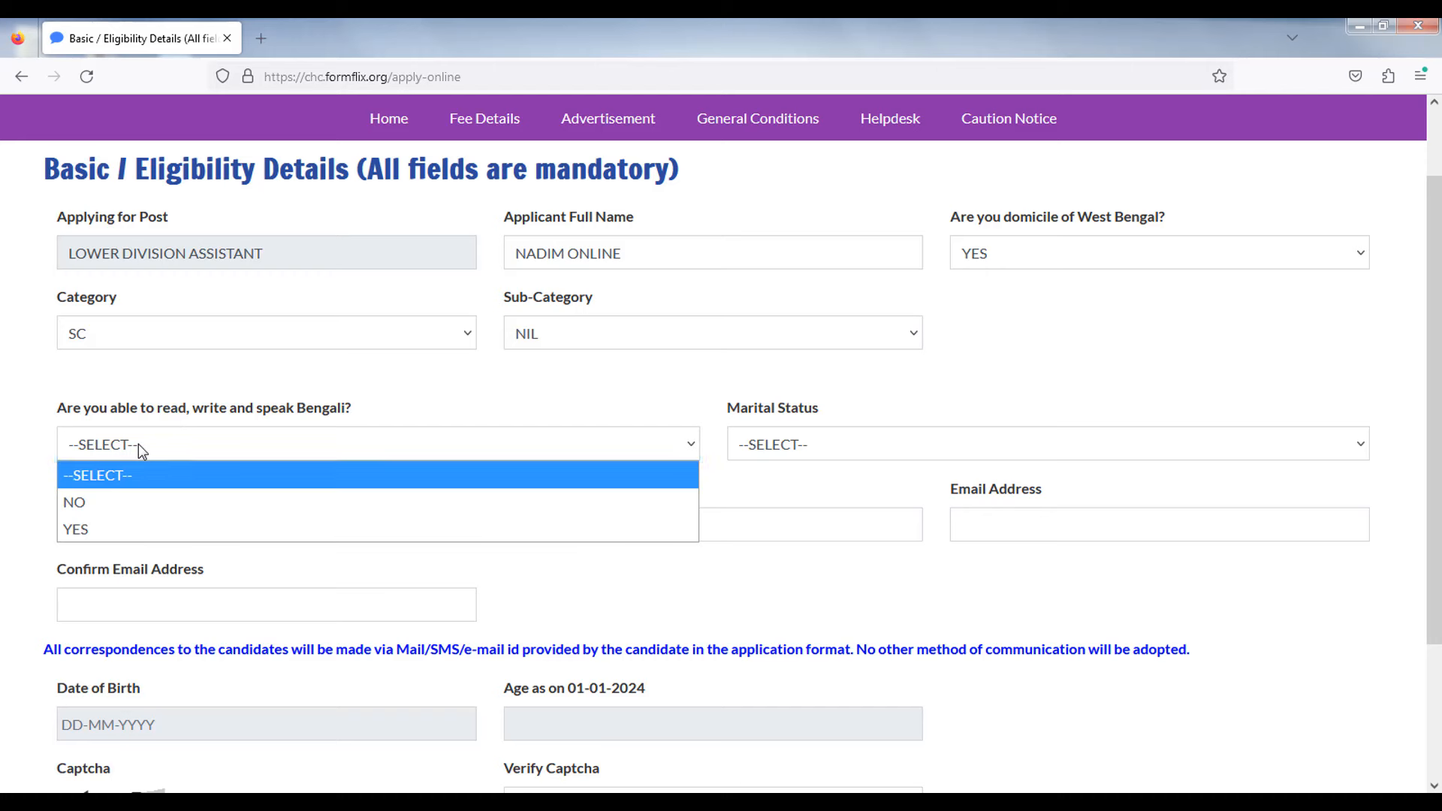
left_click(101, 528)
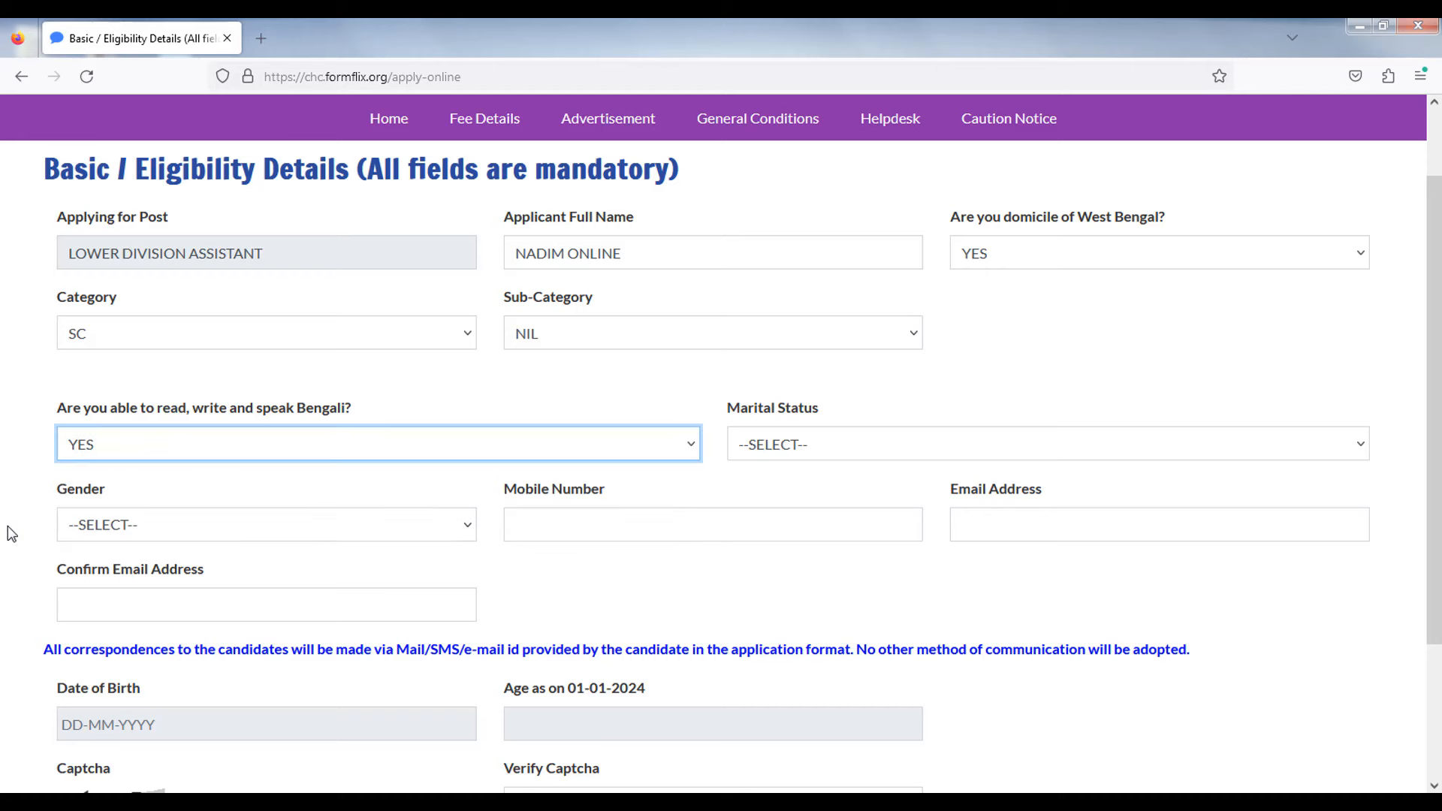
left_click(129, 444)
left_click(93, 502)
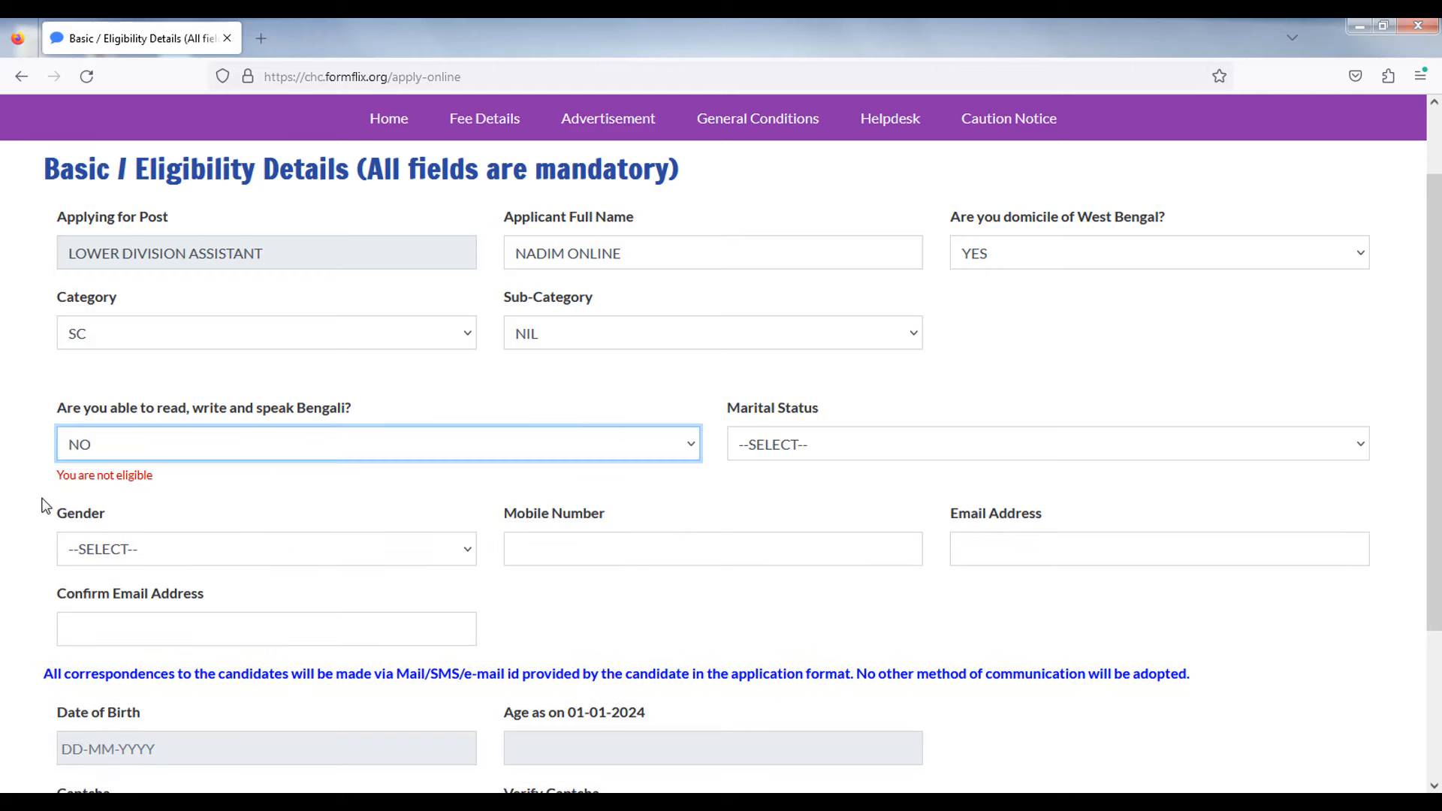
left_click_drag(57, 476, 155, 476)
left_click(104, 501)
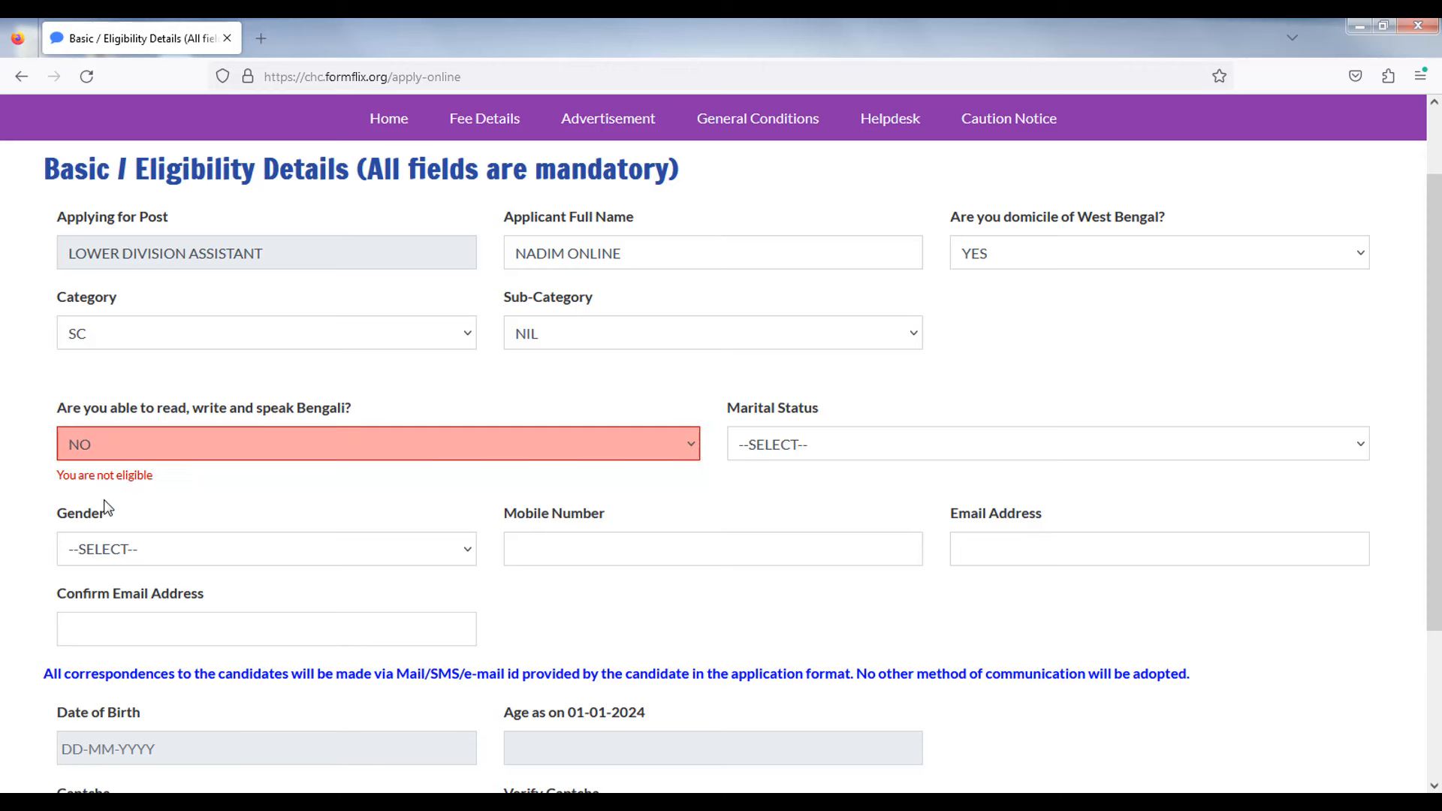
- Set the Bengali reading, writing and speaking answer to YES and Marital Status to Single
left_click(101, 442)
left_click(93, 525)
left_click(767, 445)
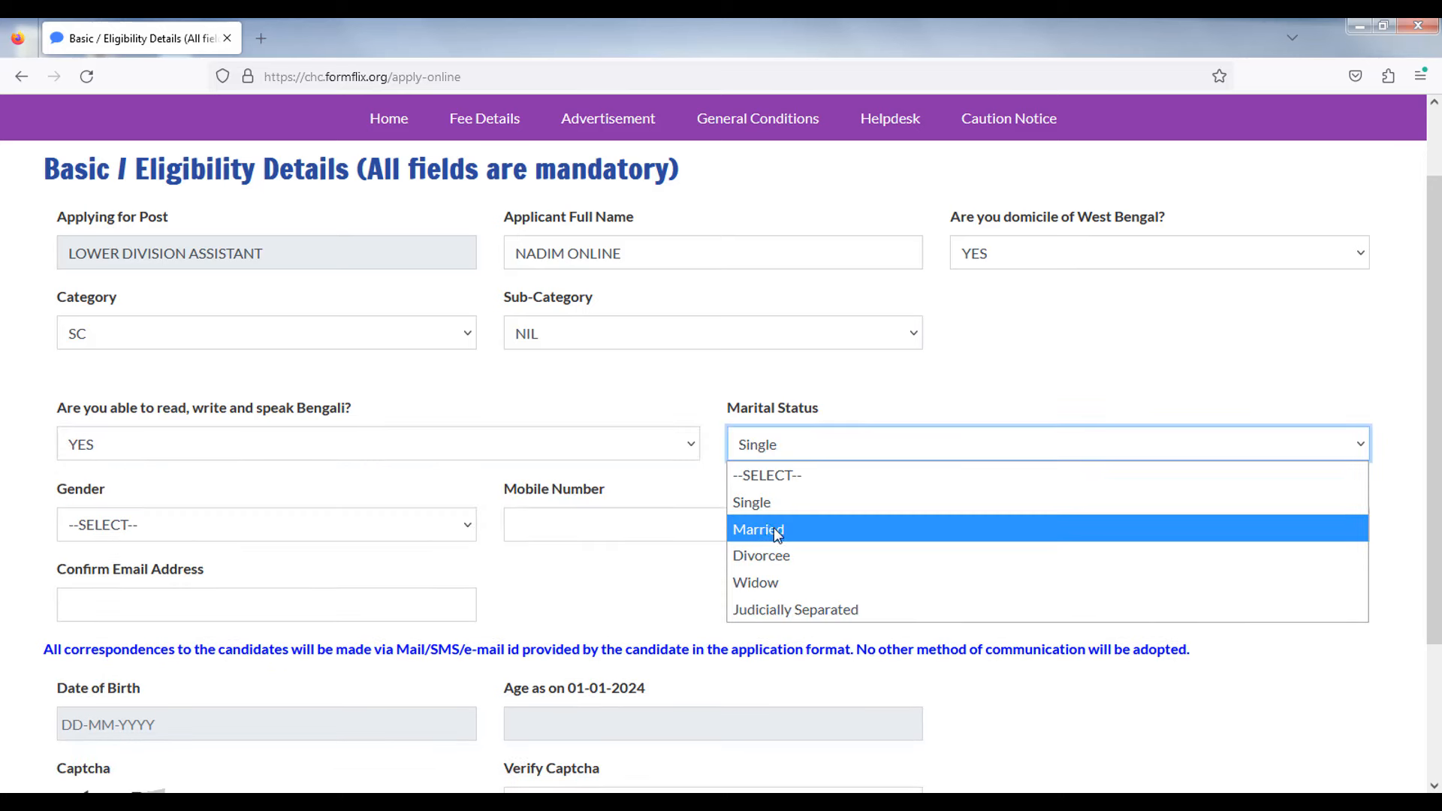
left_click(774, 504)
- Select MALE as gender and fill in the mobile number, e-mail and e-mail confirmation
scroll(791, 510, "down", 3)
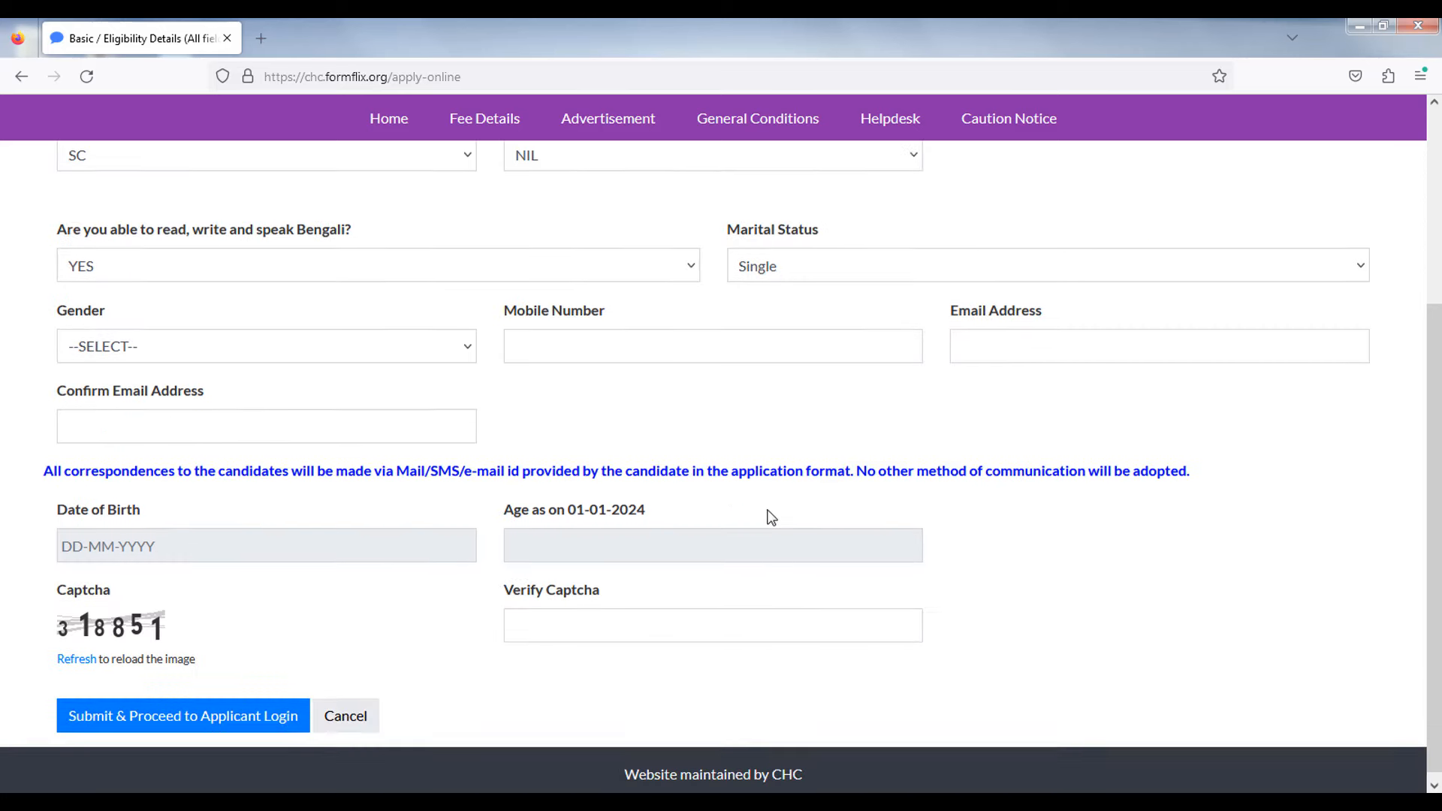
left_click(124, 341)
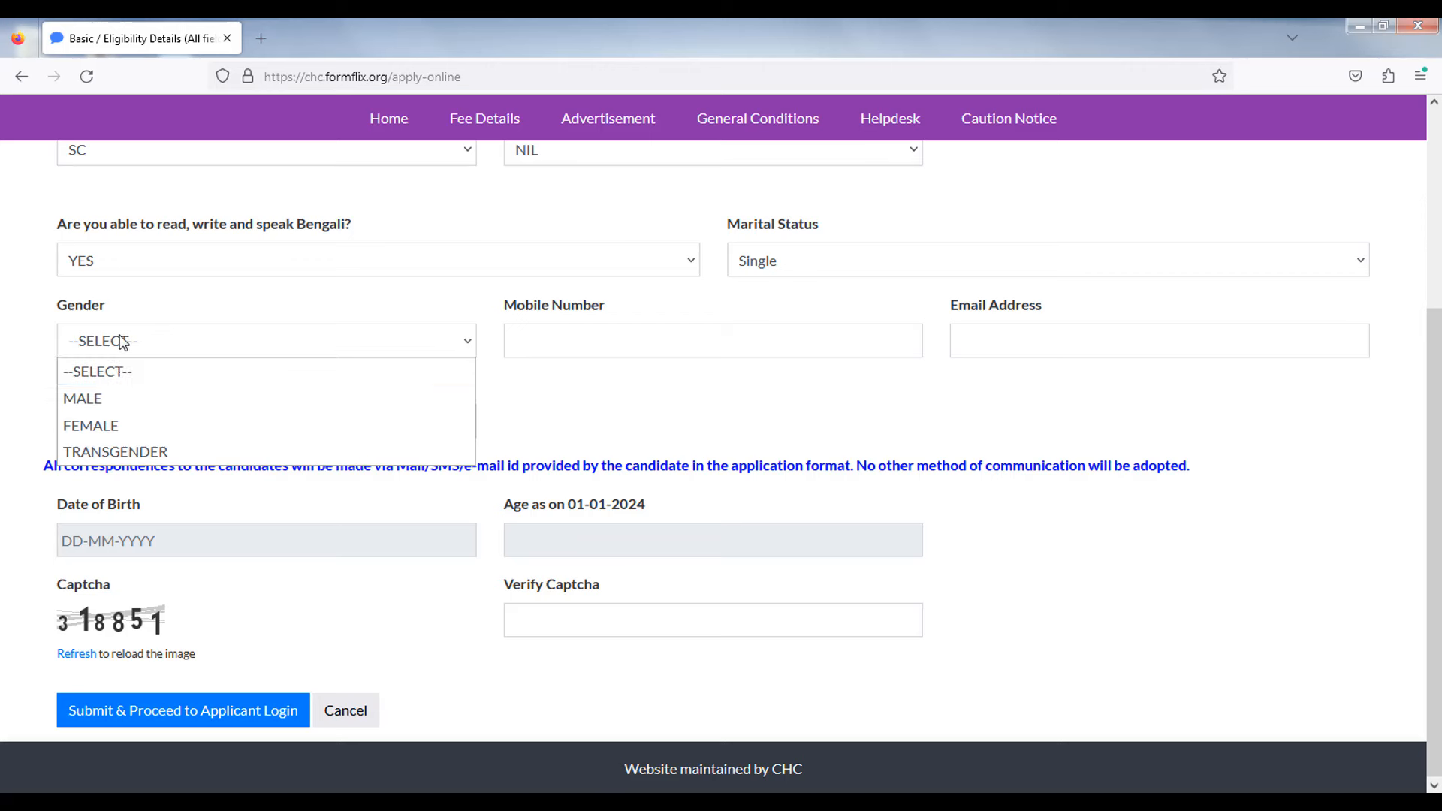
left_click(117, 399)
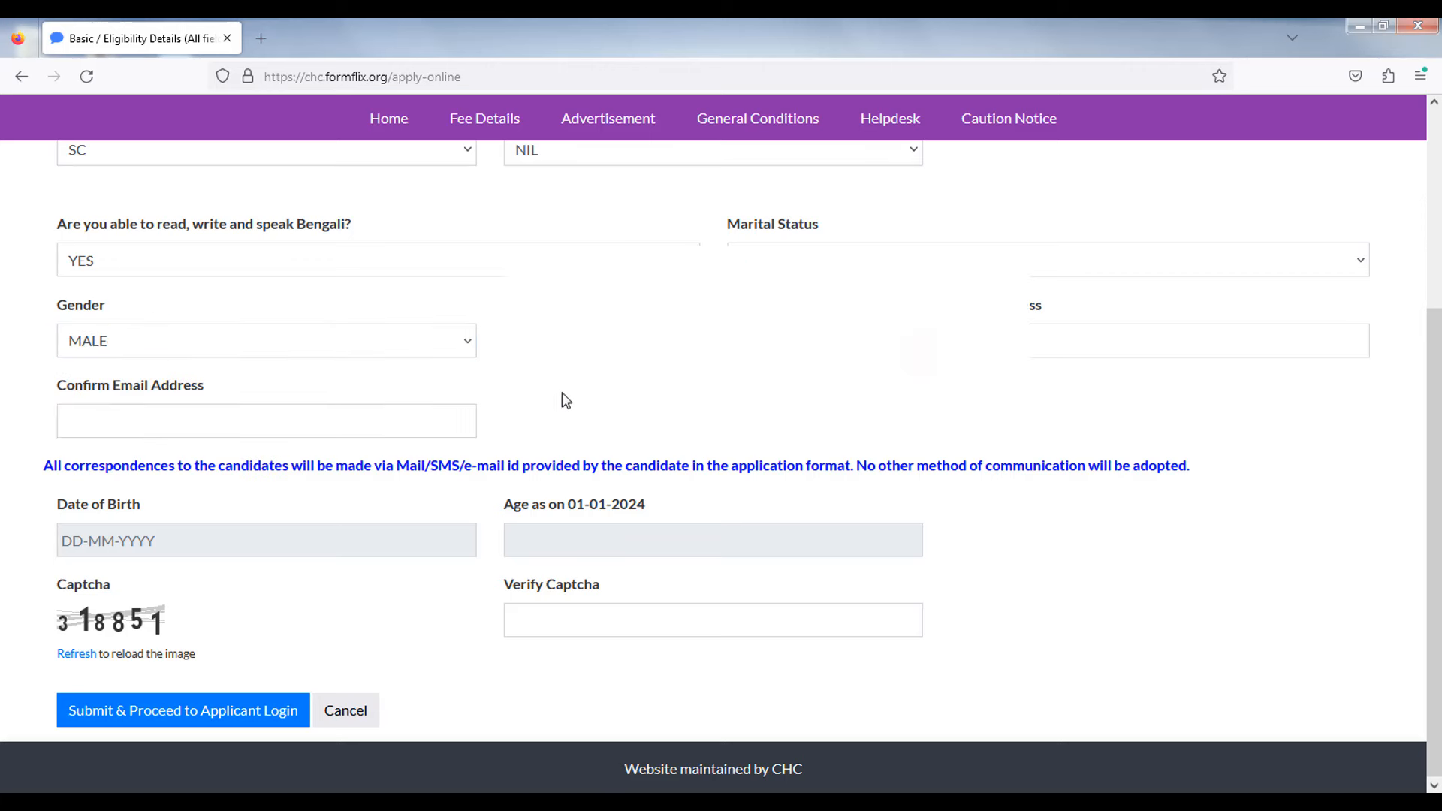
left_click(568, 343)
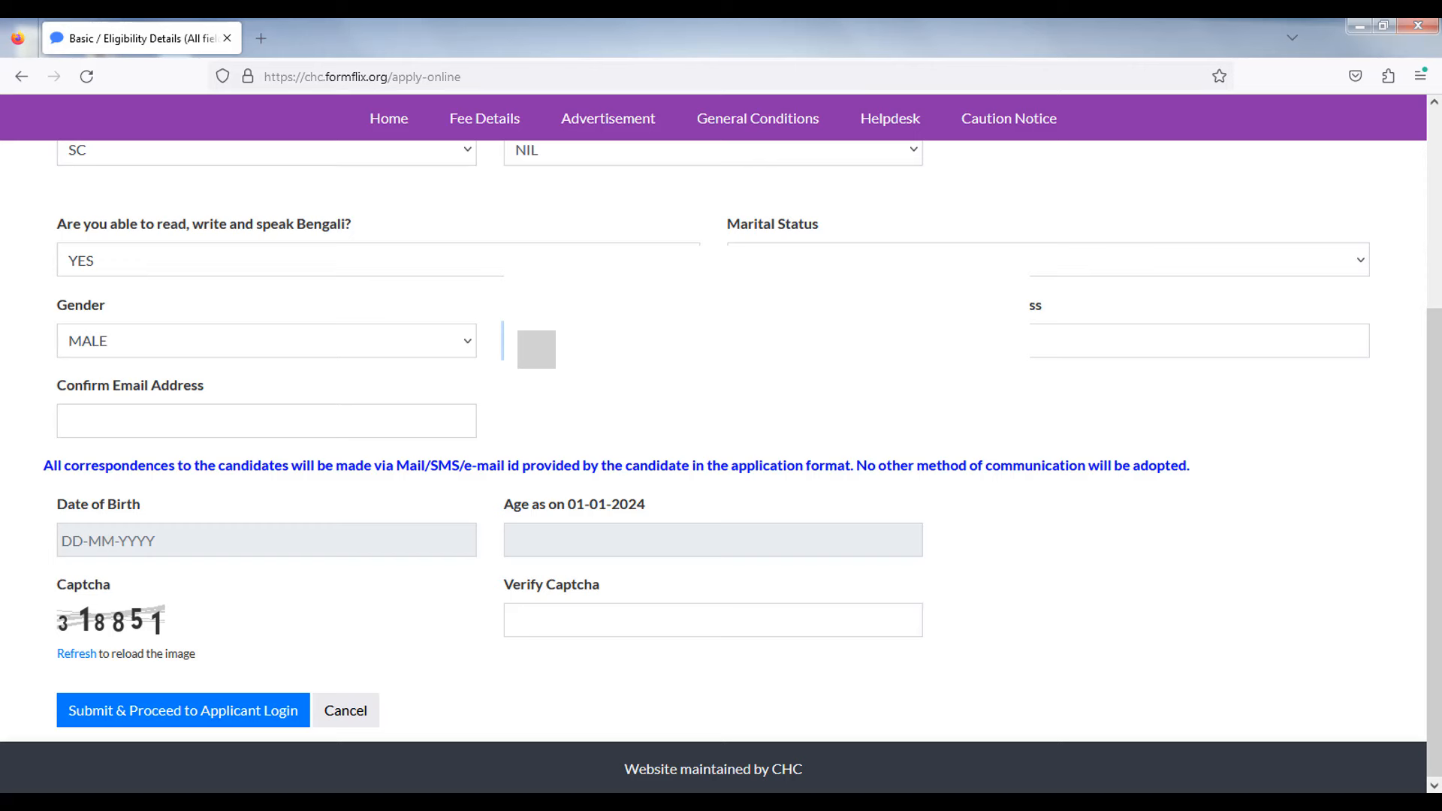
left_click(1145, 345)
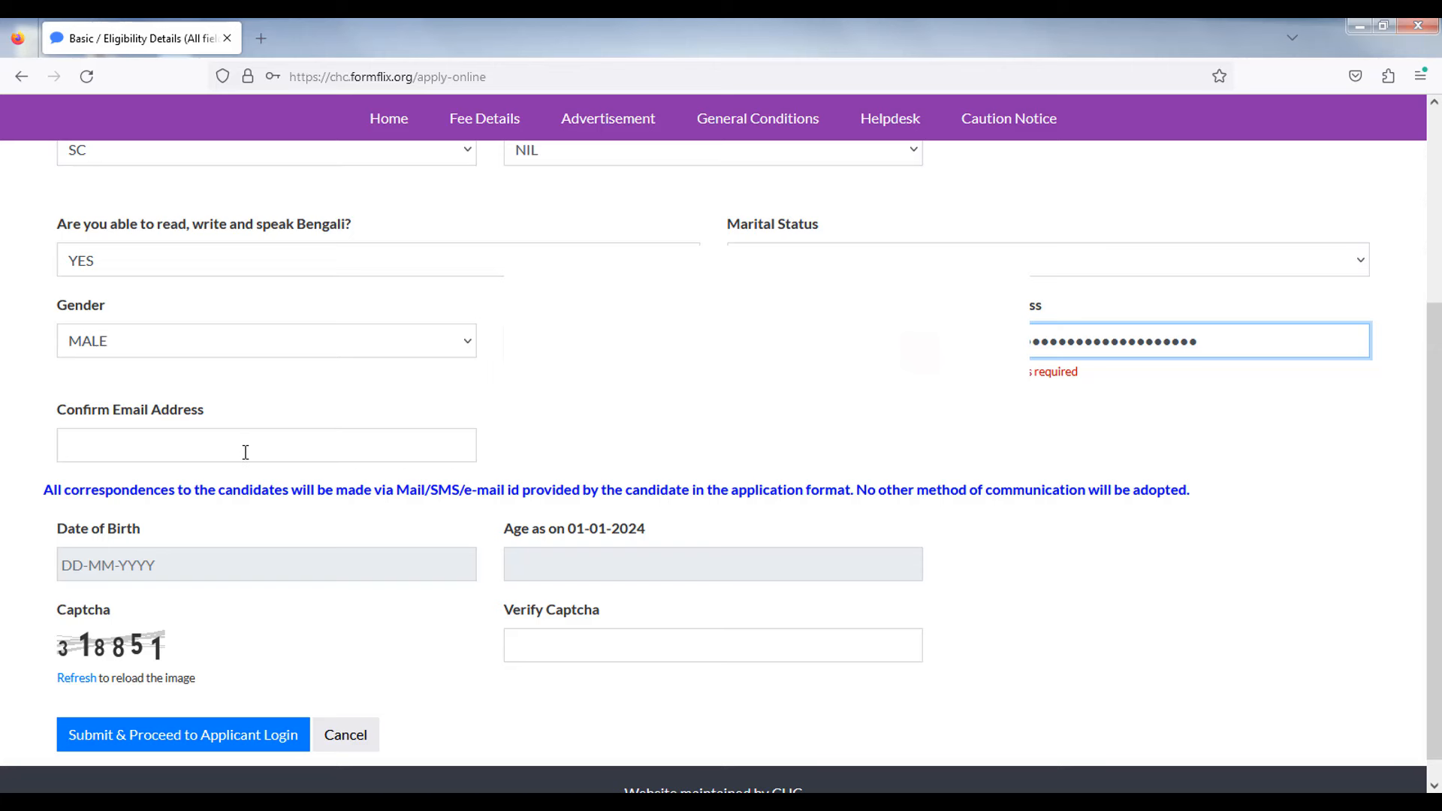
left_click(237, 452)
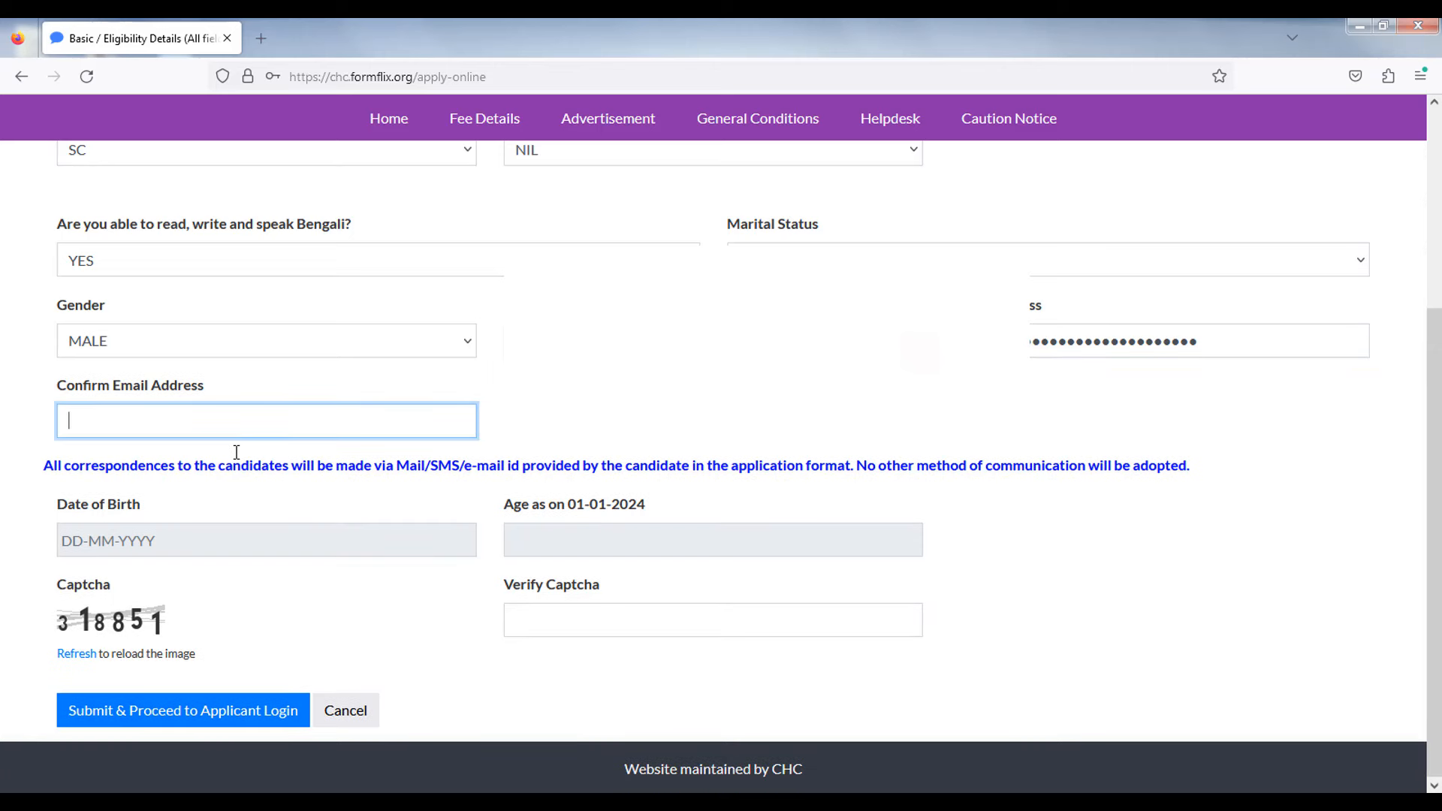
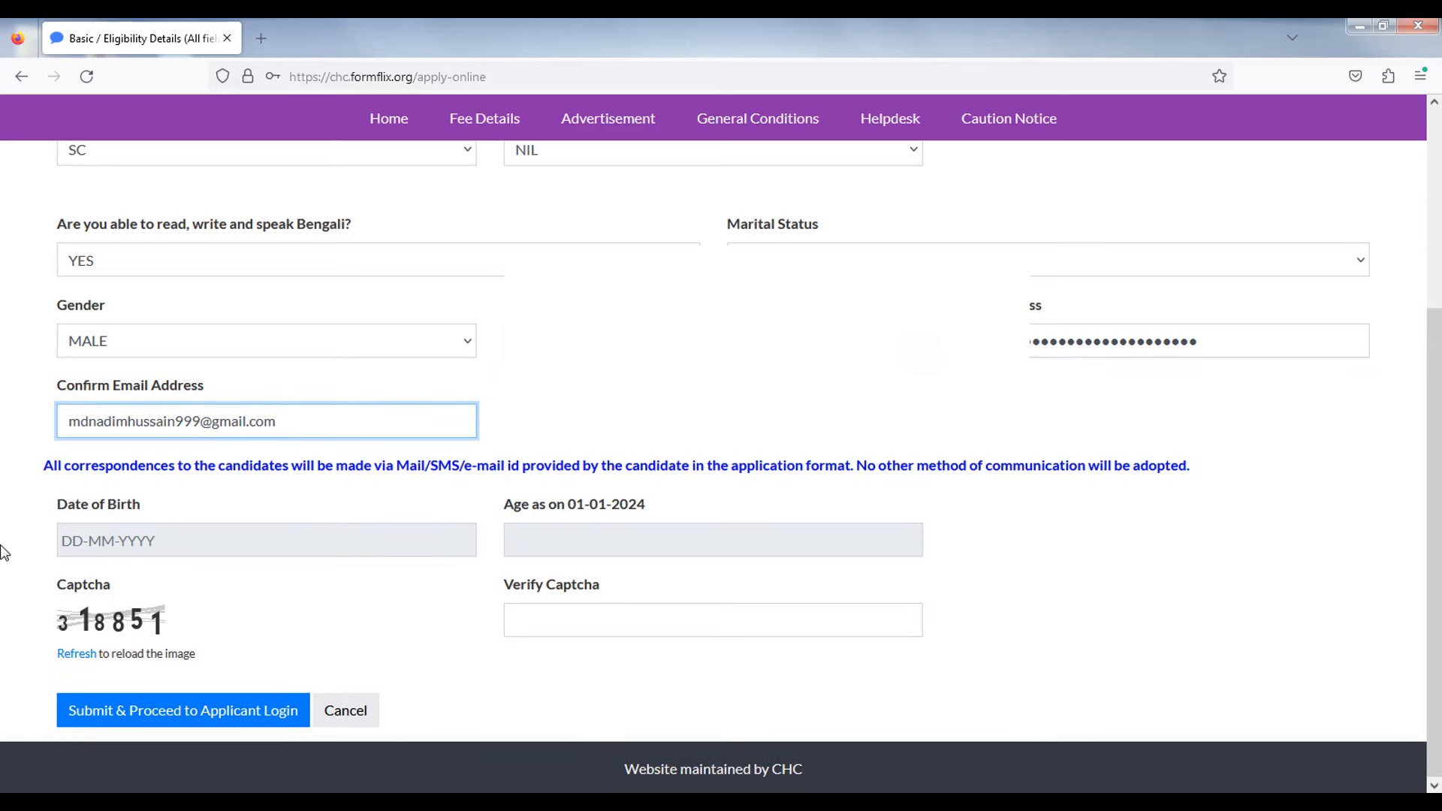
left_click(1, 544)
scroll(49, 538, "down", 1)
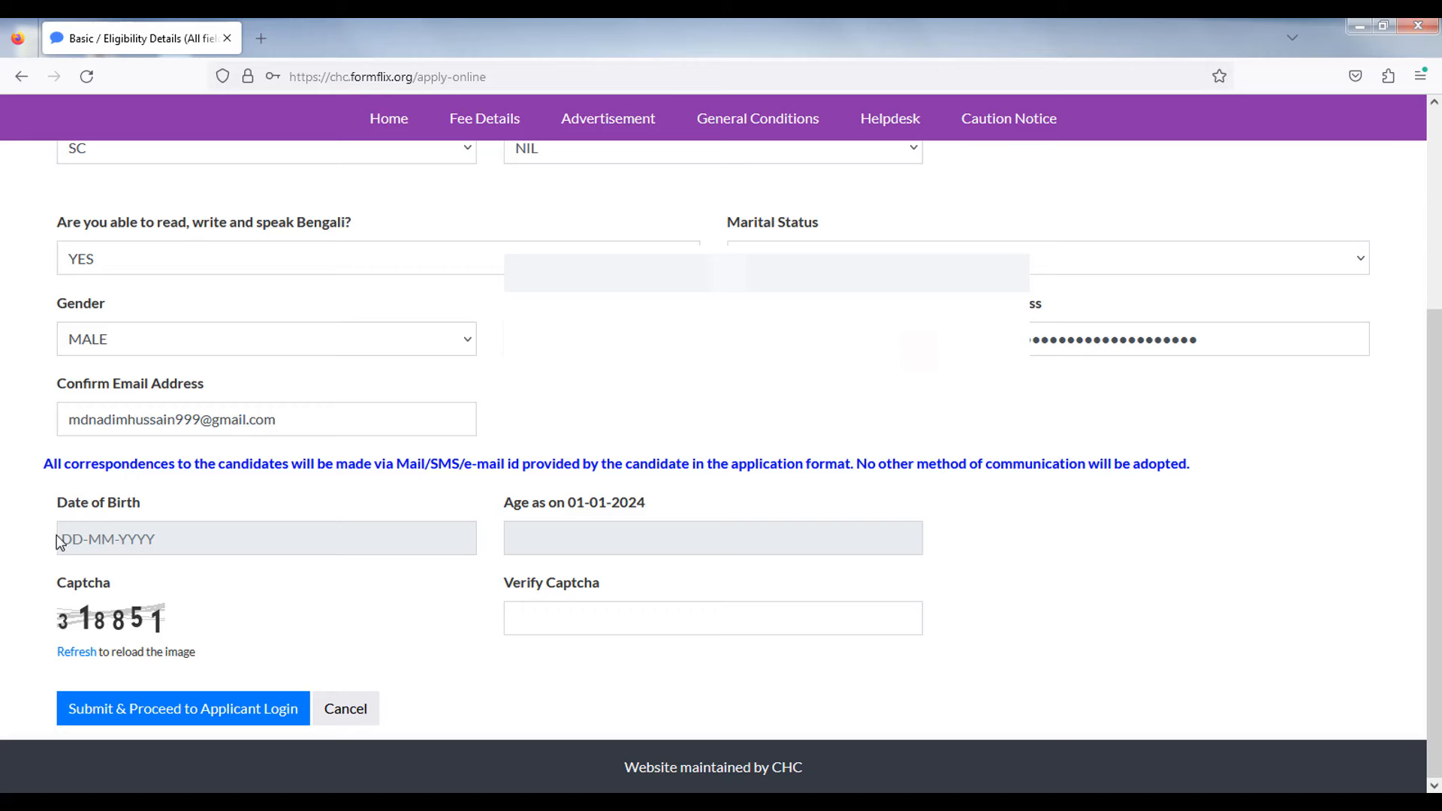
left_click(91, 539)
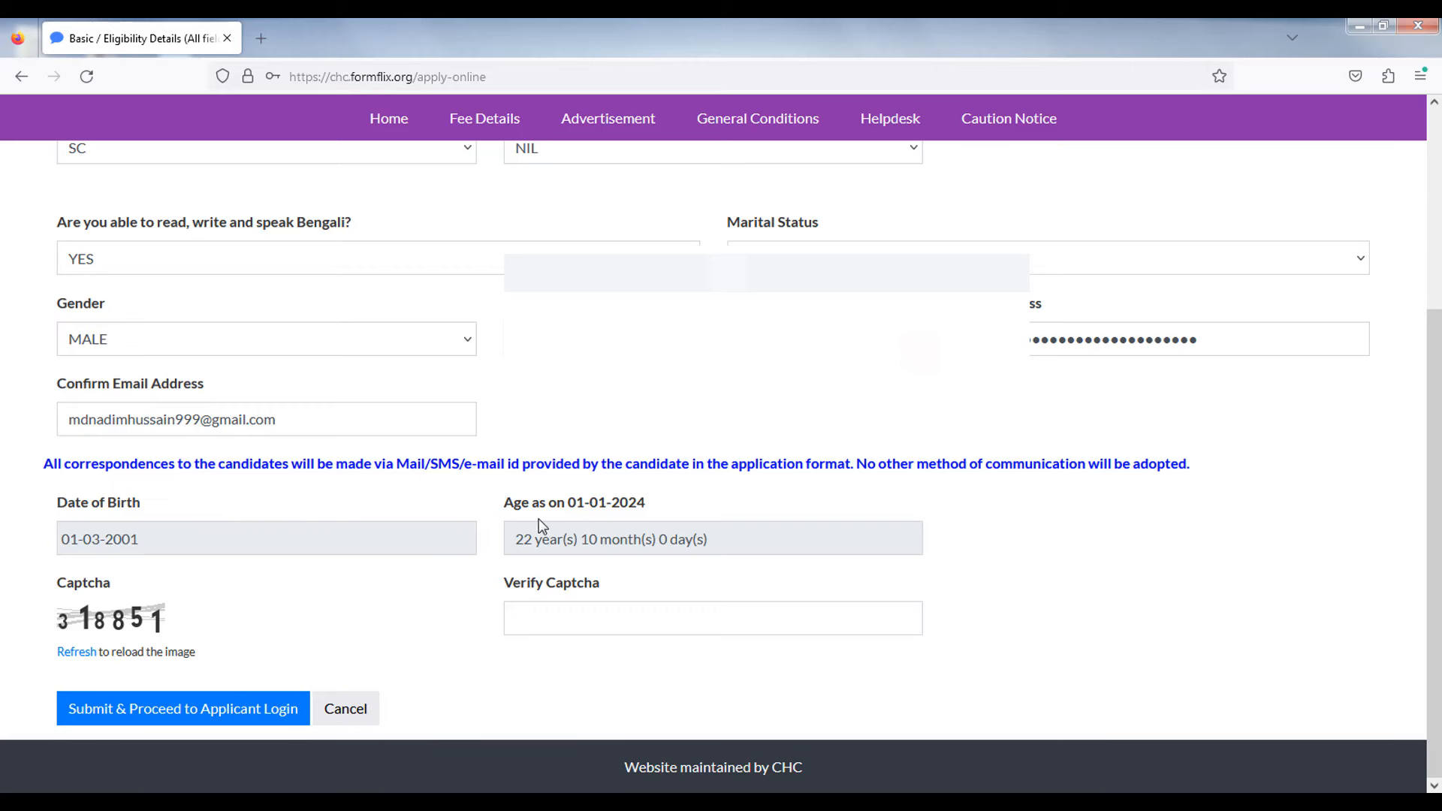
left_click_drag(506, 511, 685, 516)
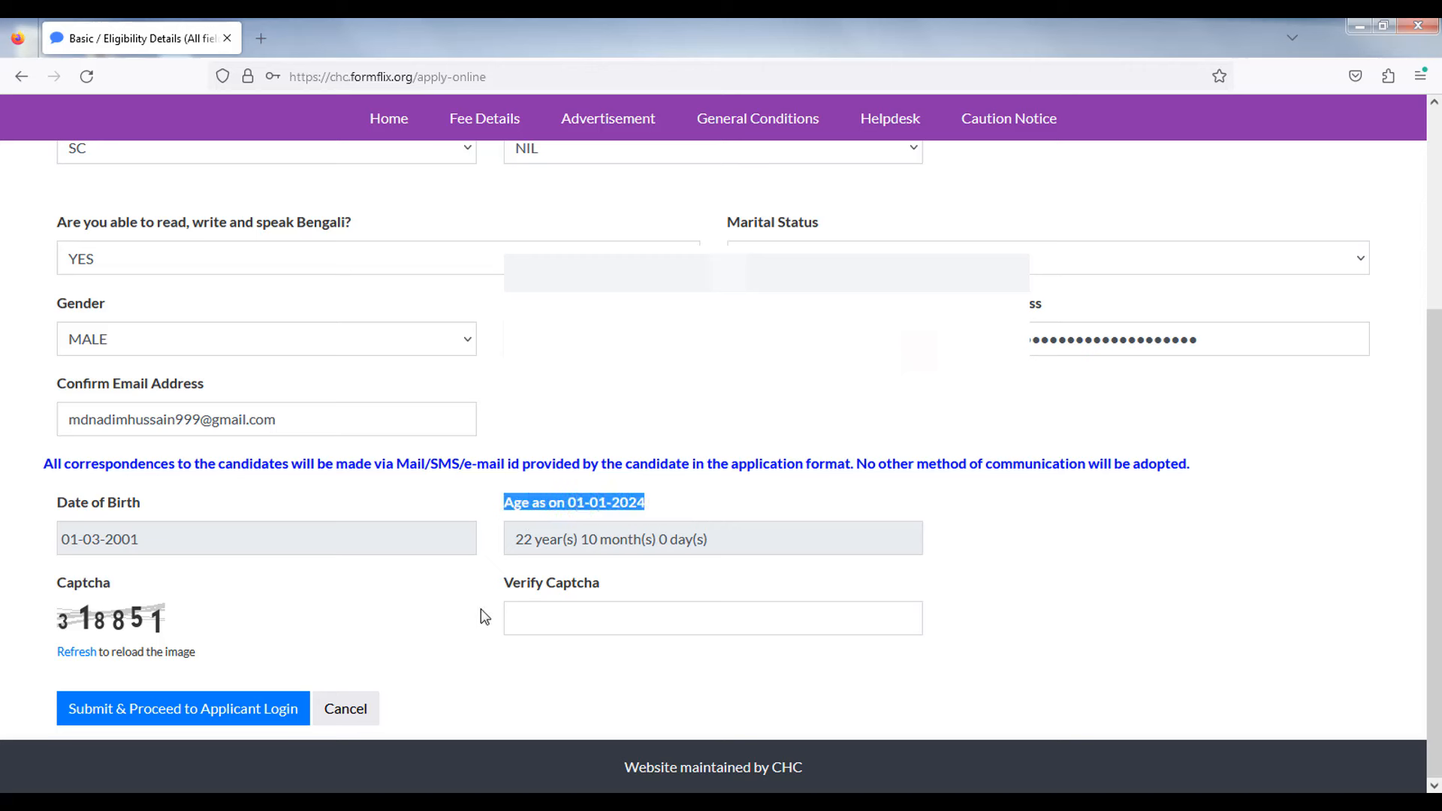
left_click(553, 606)
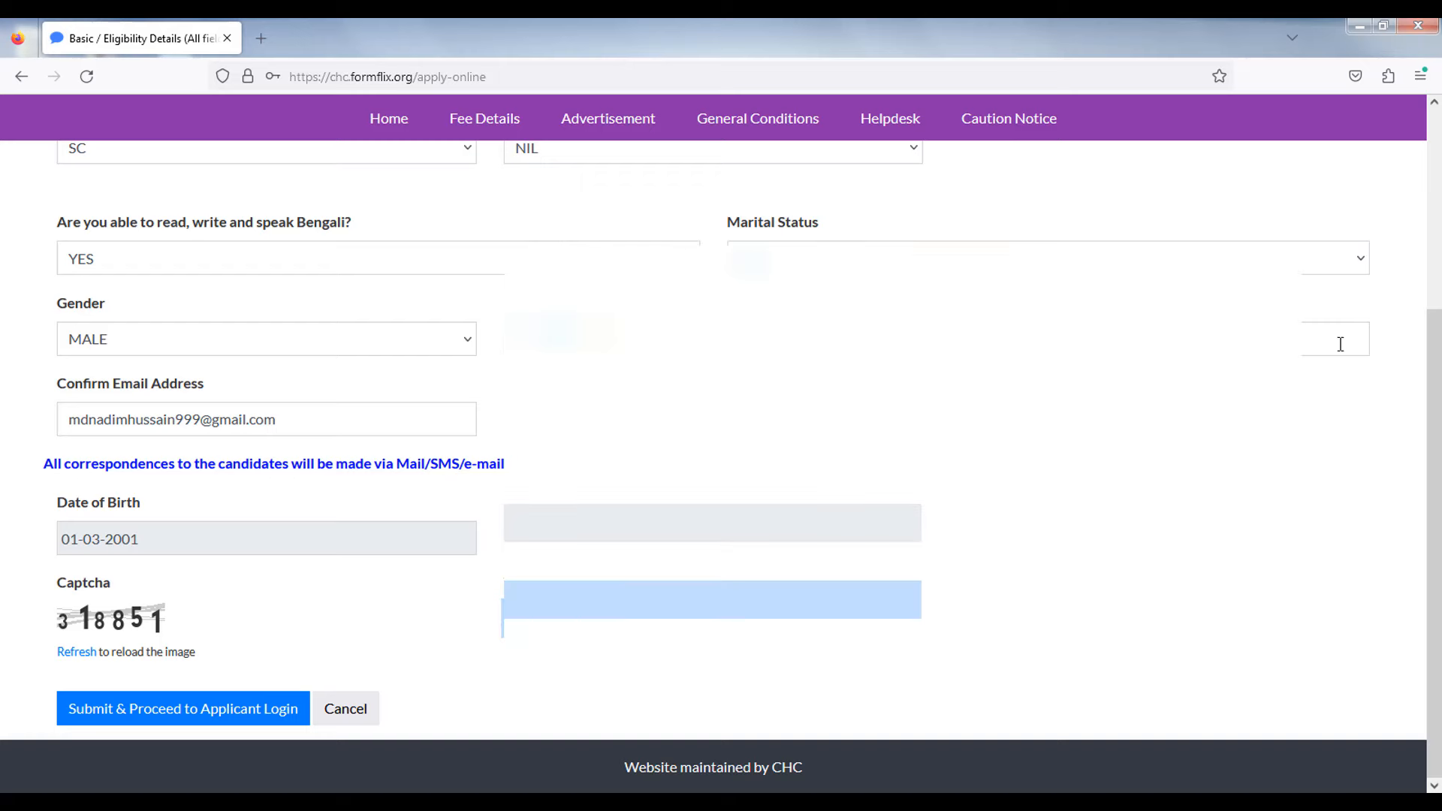
scroll(1438, 473, "up", 1)
mouse_move(1441, 472)
left_mouse_down()
mouse_move(1440, 300)
mouse_move(1441, 485)
left_mouse_up()
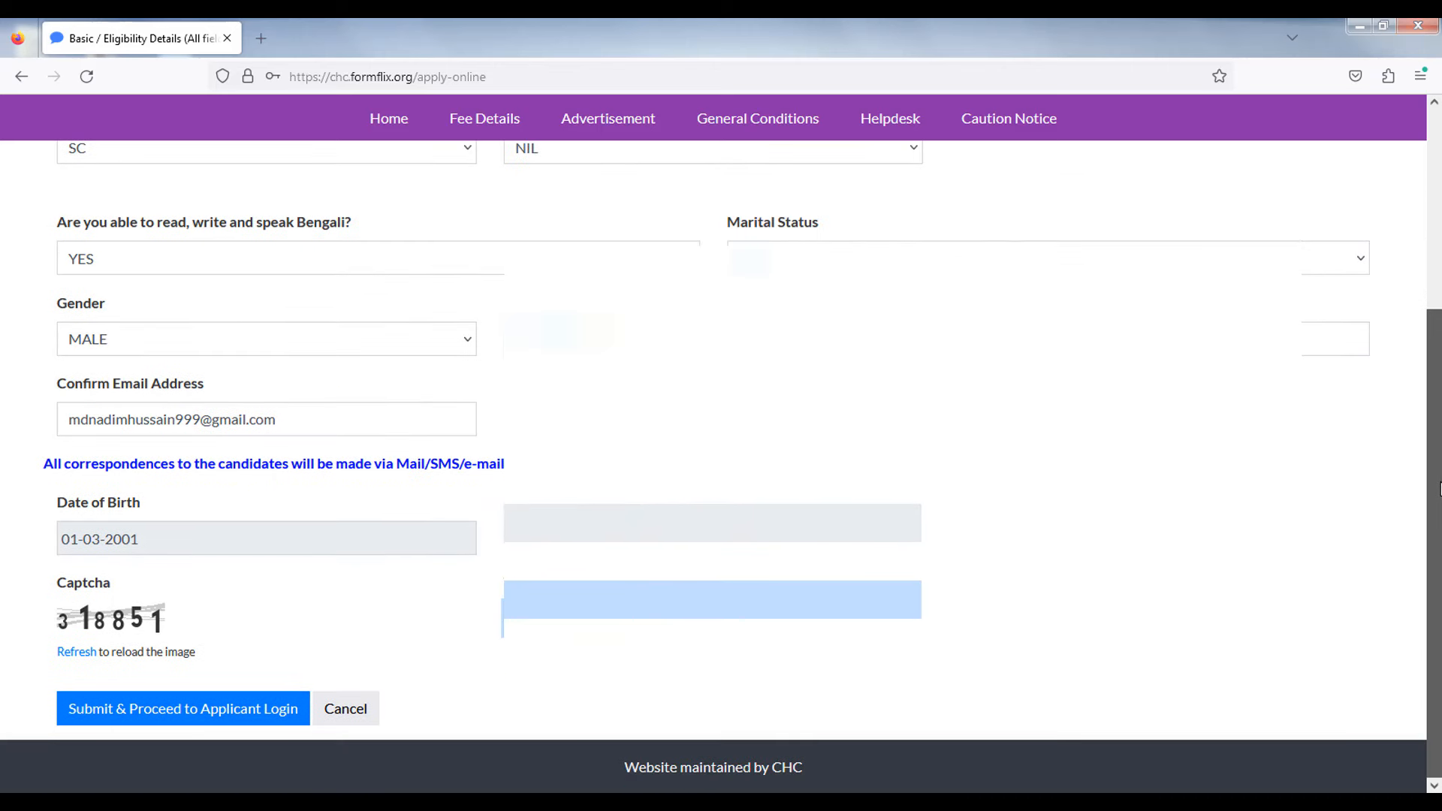
- Submit the eligibility details and dismiss the registration confirmation message
left_click(120, 714)
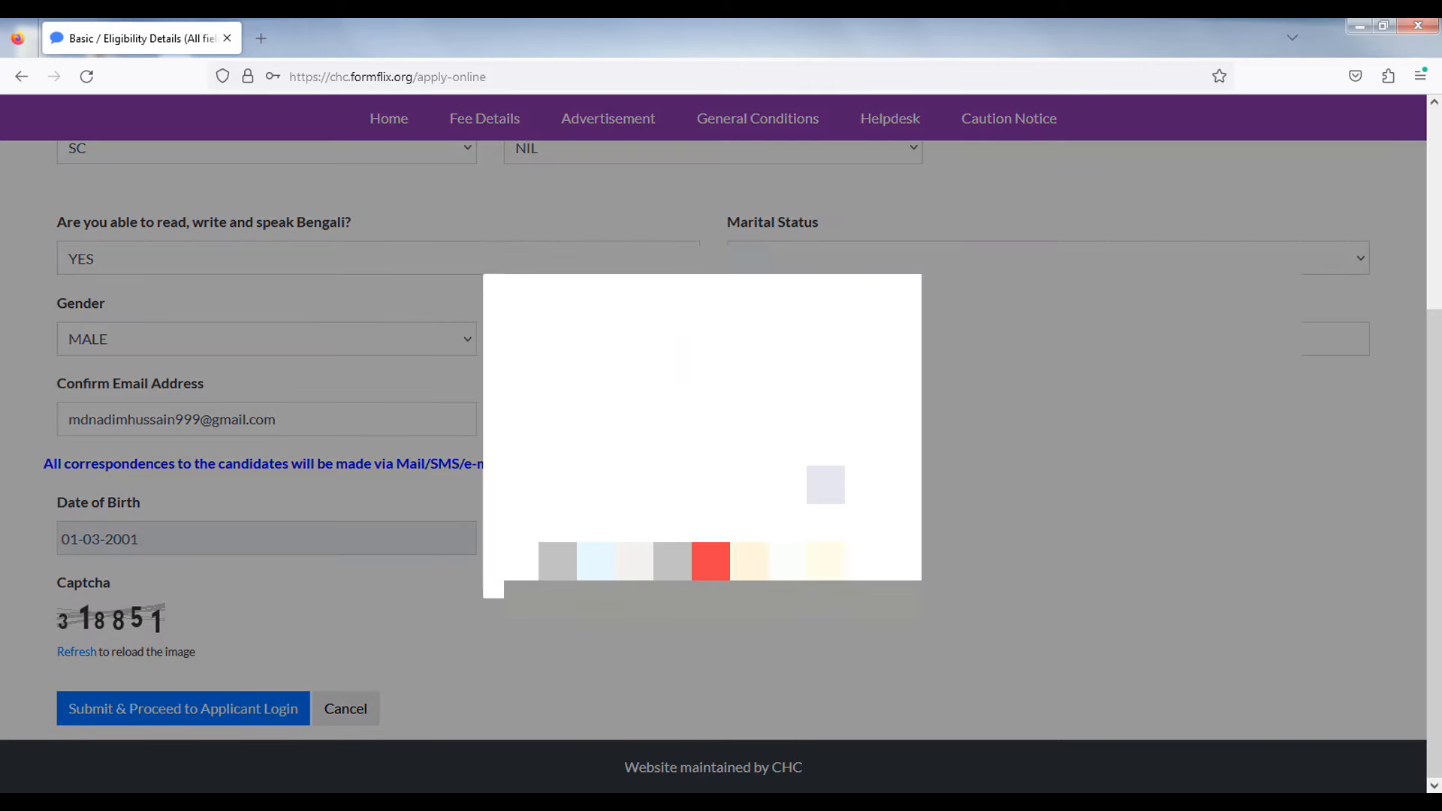
left_click(711, 559)
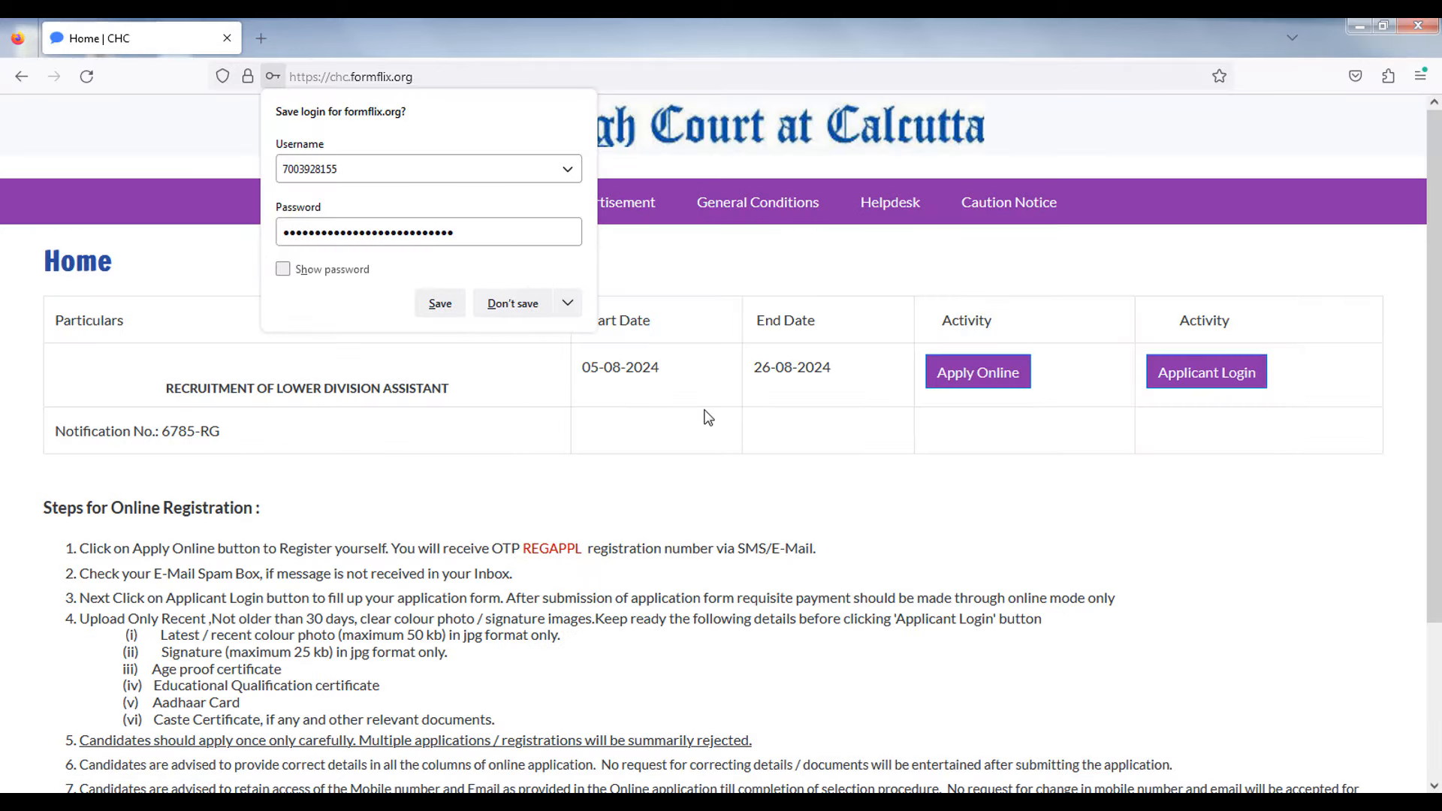
- Log in as applicant with the registration number, date of birth and security code
left_click(765, 428)
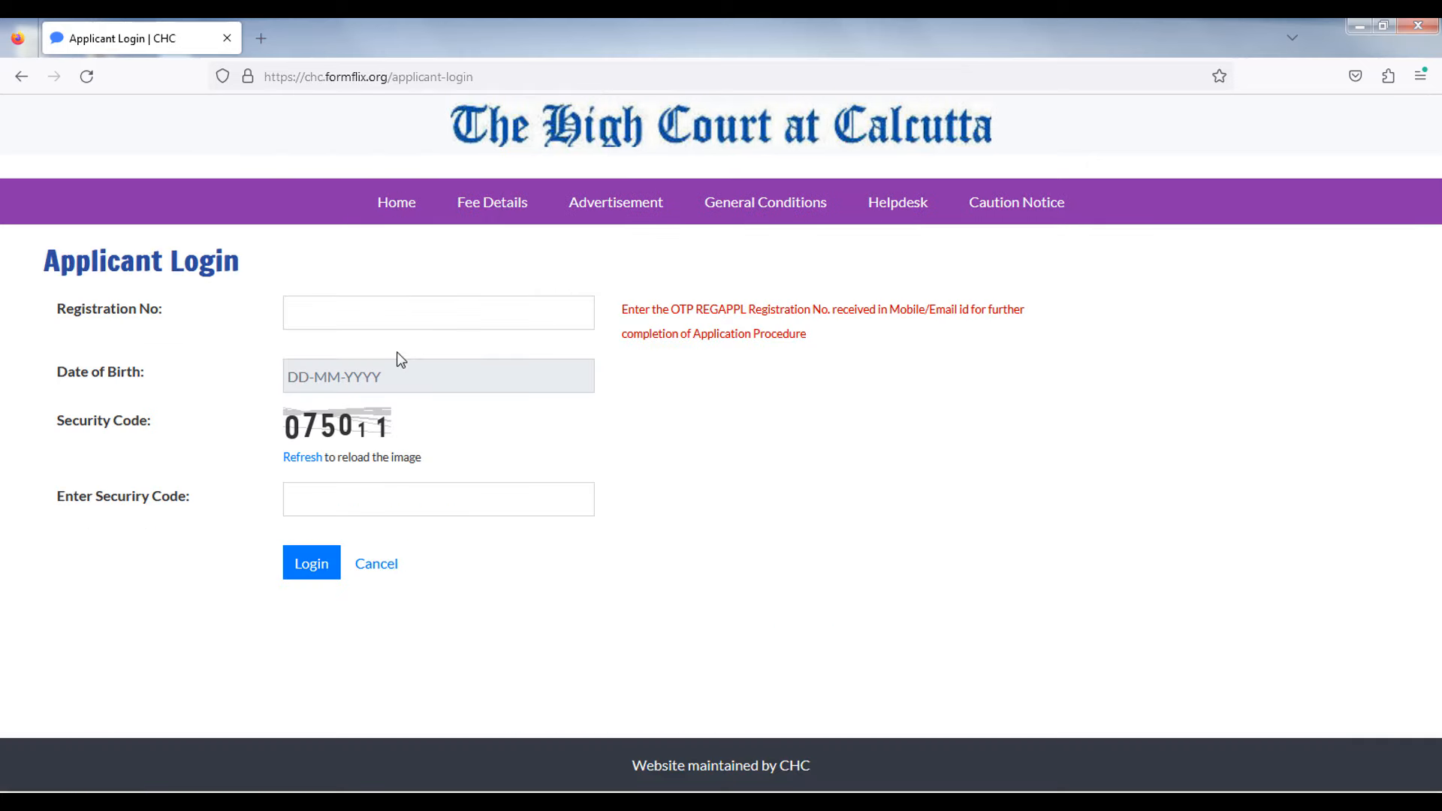
left_click(370, 313)
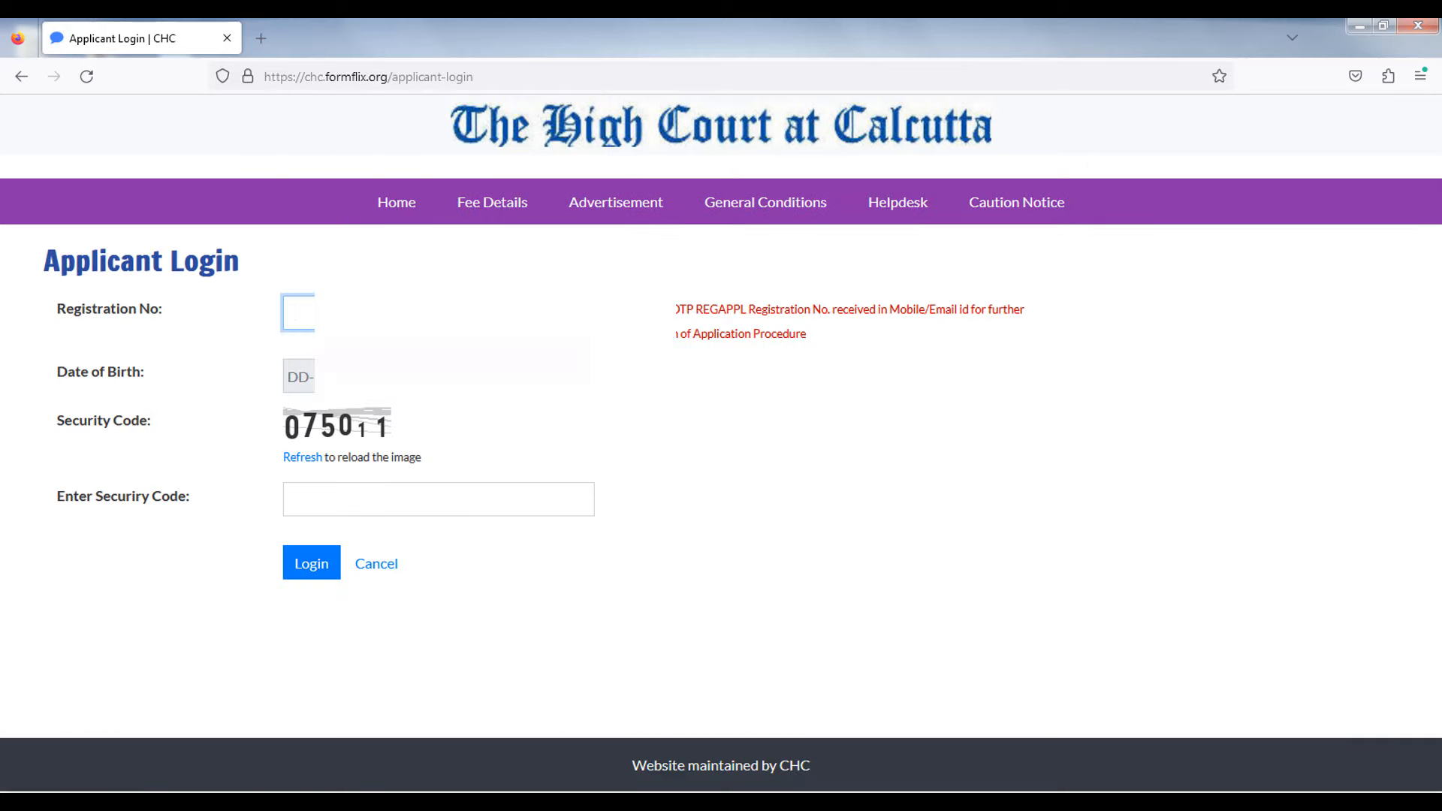
key("ctrl+v")
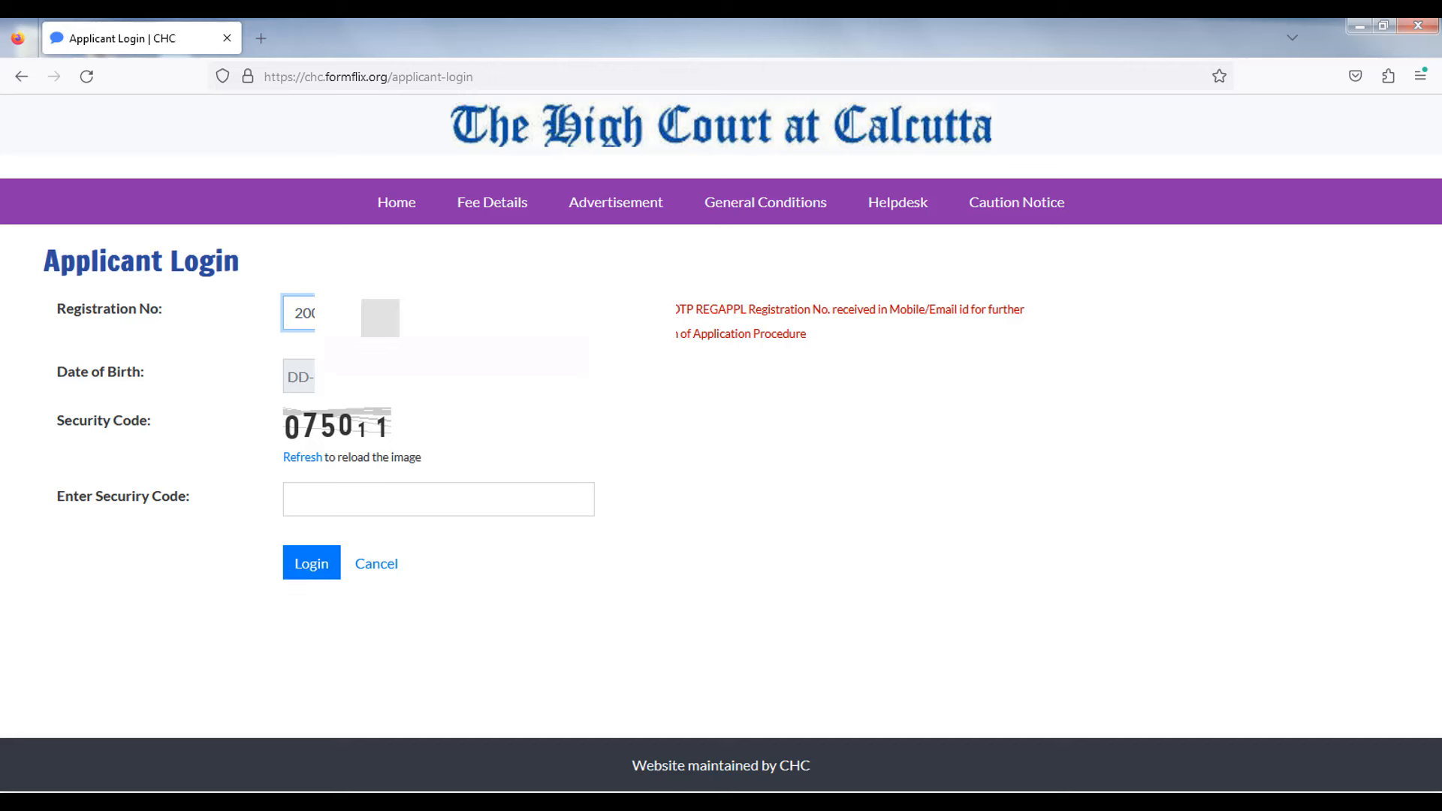
left_click(299, 376)
left_click(400, 500)
type("208")
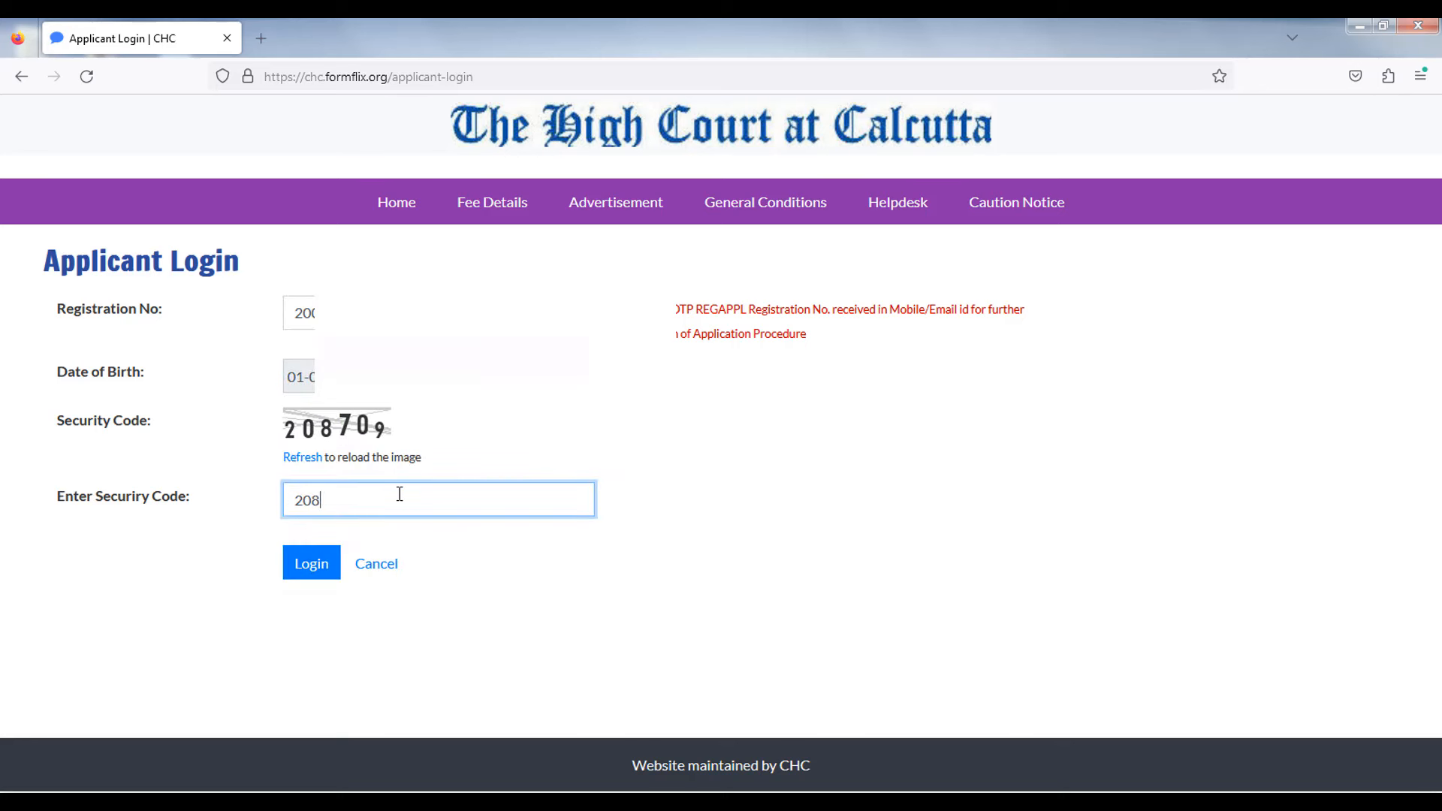
type("709")
left_click(986, 527)
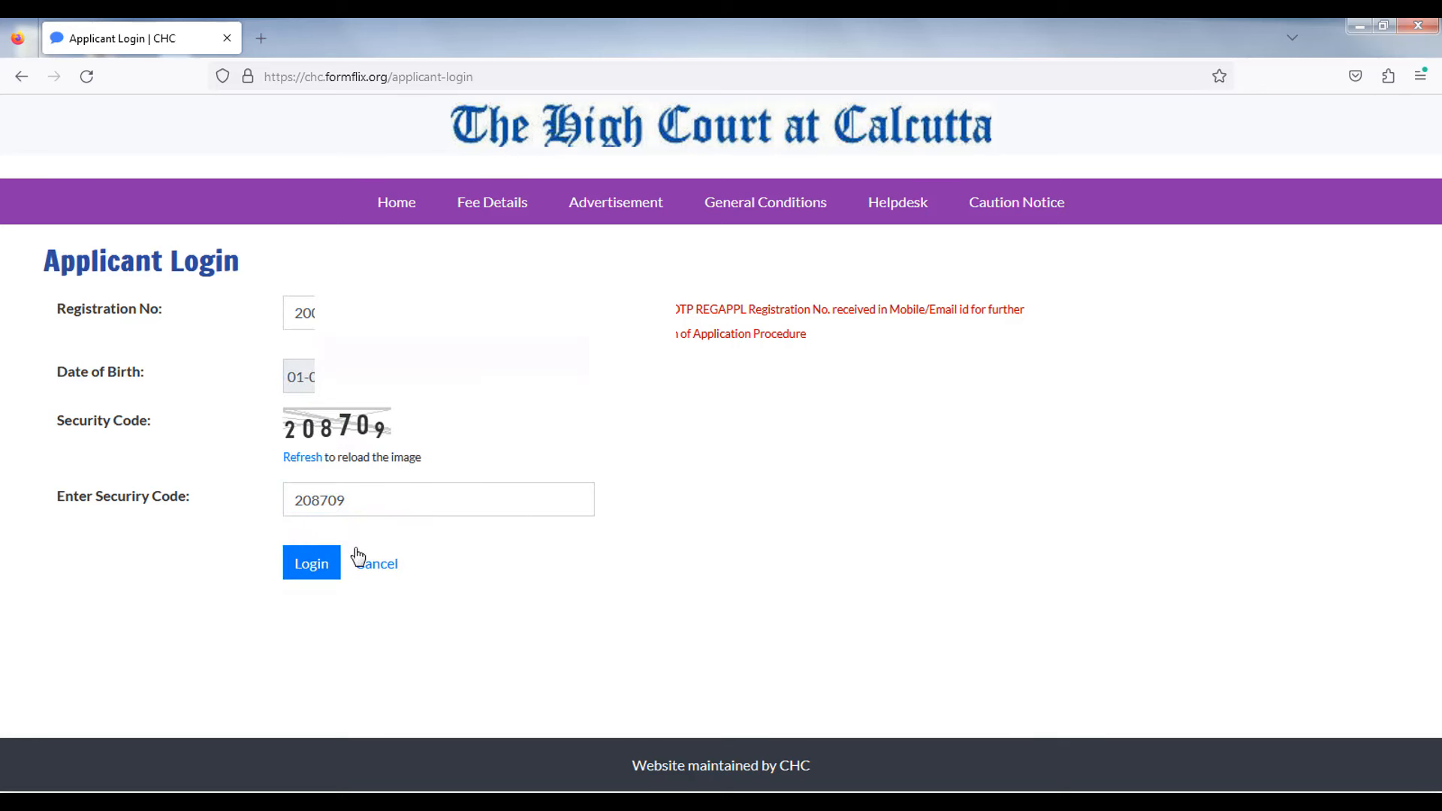
left_click(311, 564)
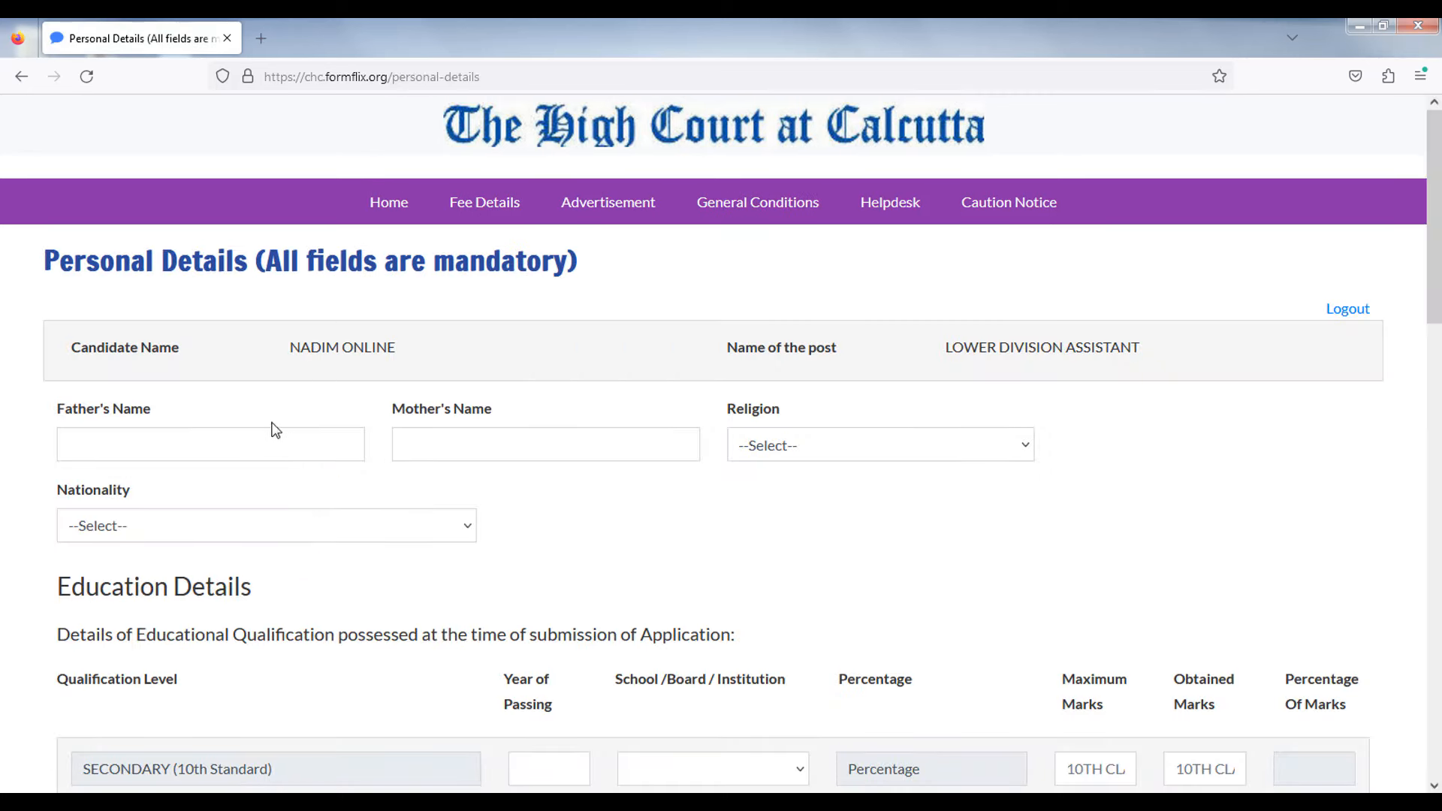
- Enter FATHER as Father's Name and MOTHER as Mother's Name
left_click(108, 450)
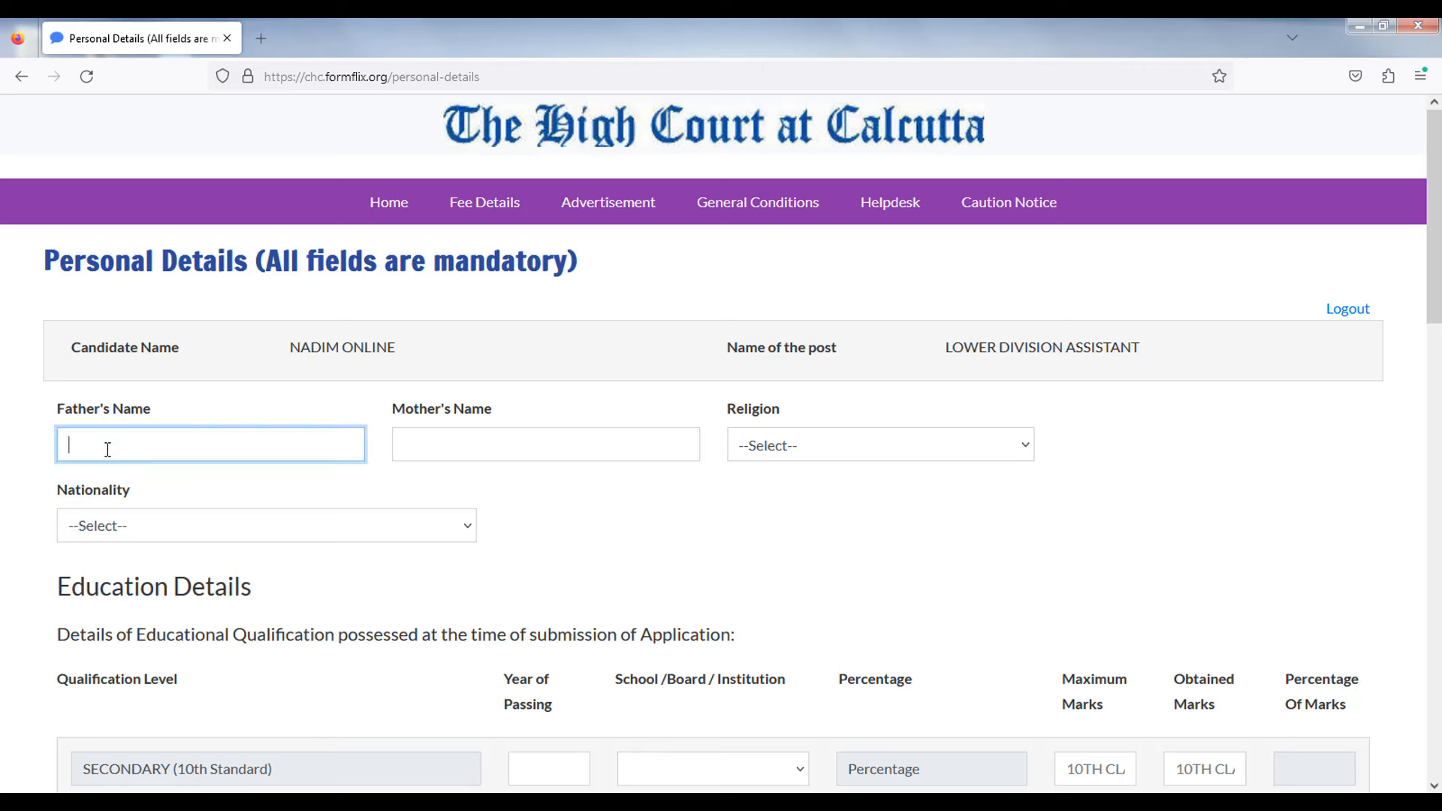
type("fa")
key("BackSpace")
key("BackSpace")
type("Fa")
key("BackSpace")
key("BackSpace")
type("FATHER")
left_click(215, 484)
left_click(449, 453)
type("MOTHER")
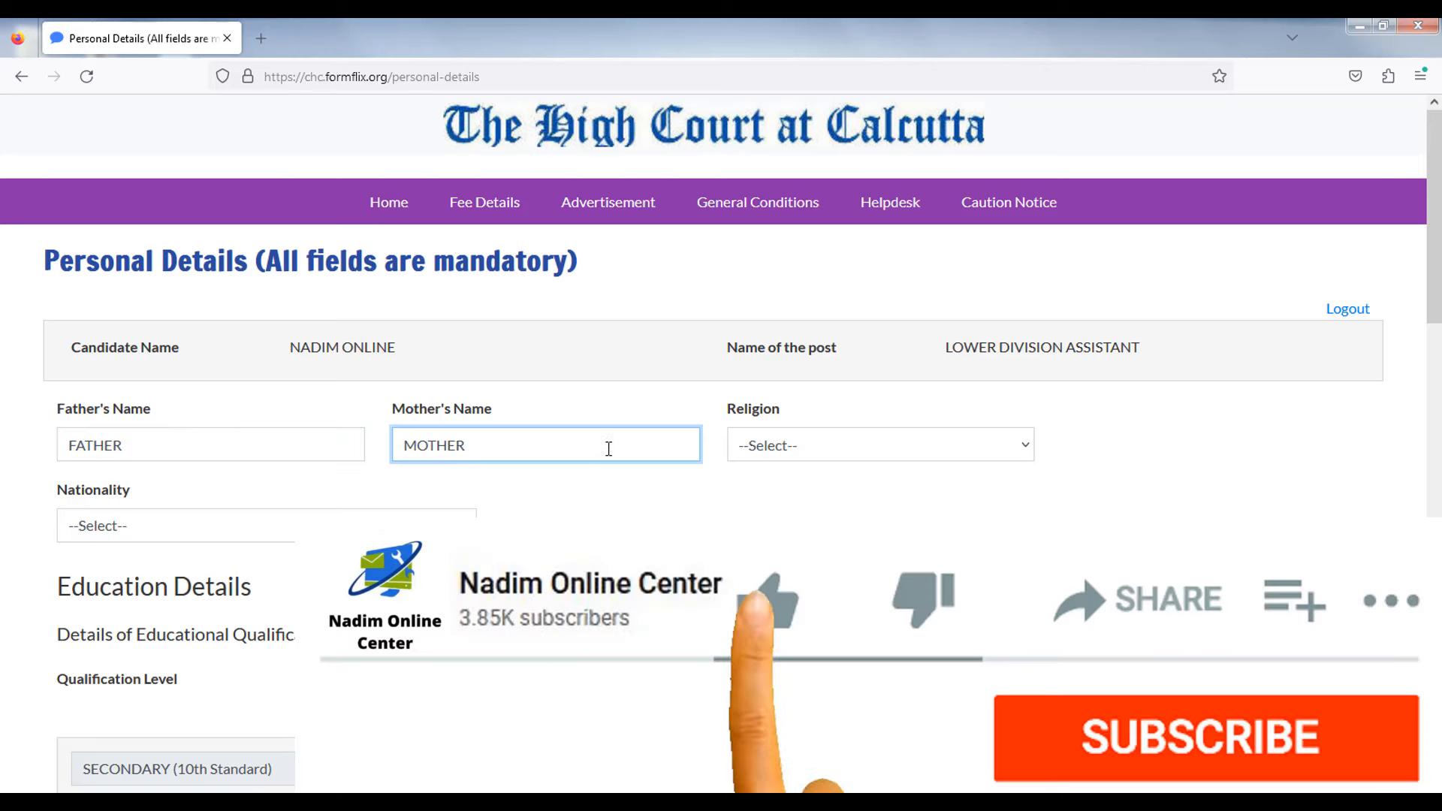
- Set Religion to HINDU and Nationality to INDIAN
left_click(764, 445)
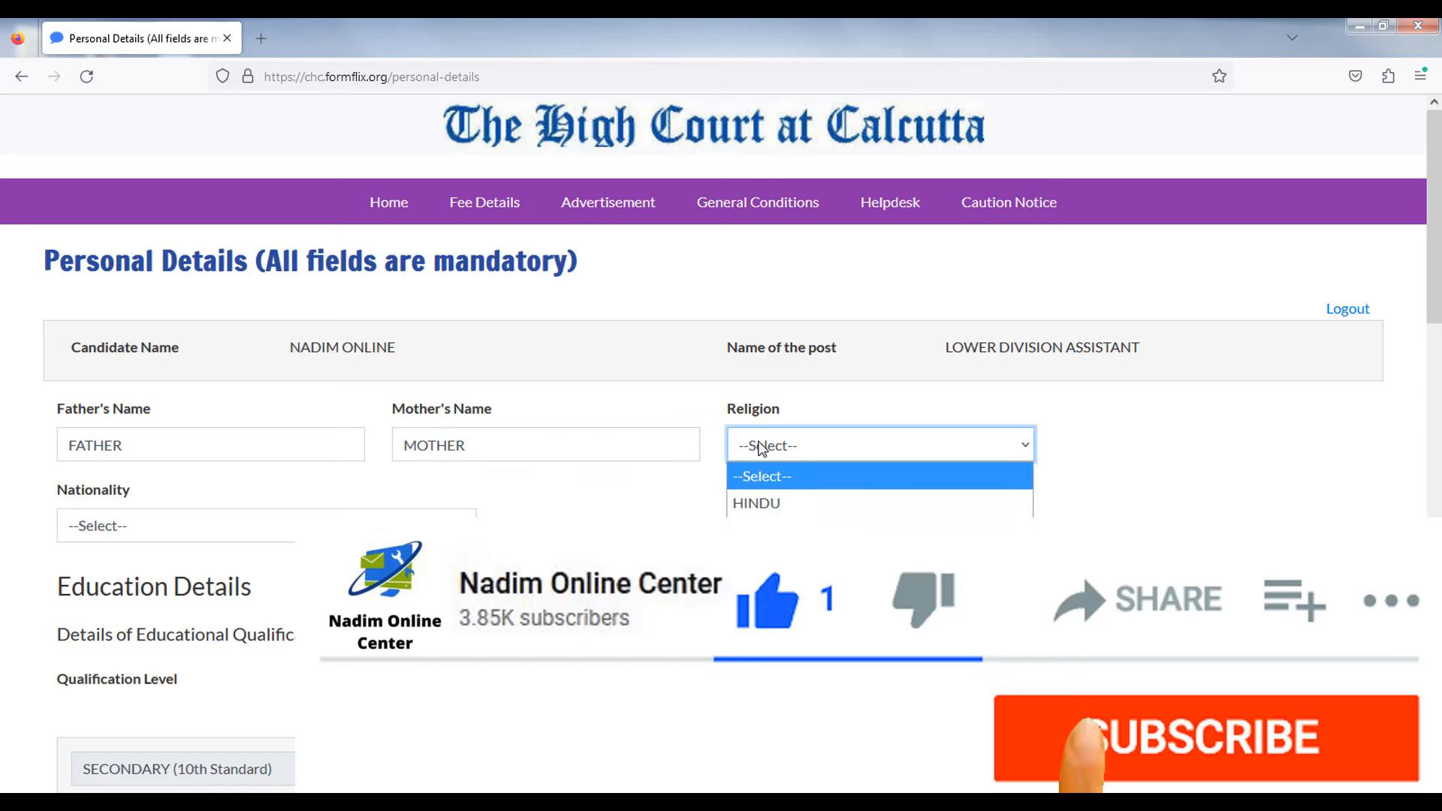
left_click(770, 500)
left_click(788, 513)
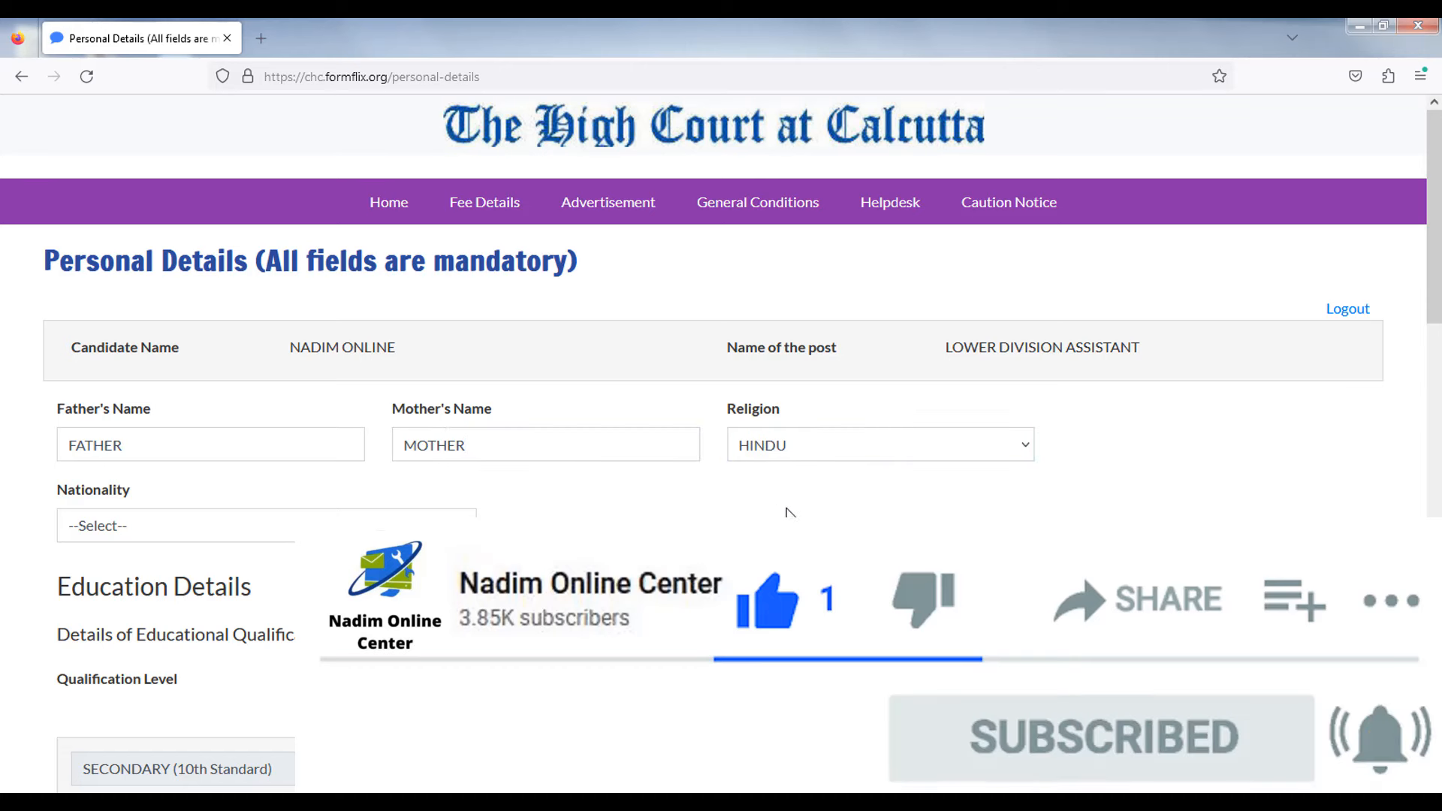
scroll(802, 515, "down", 2)
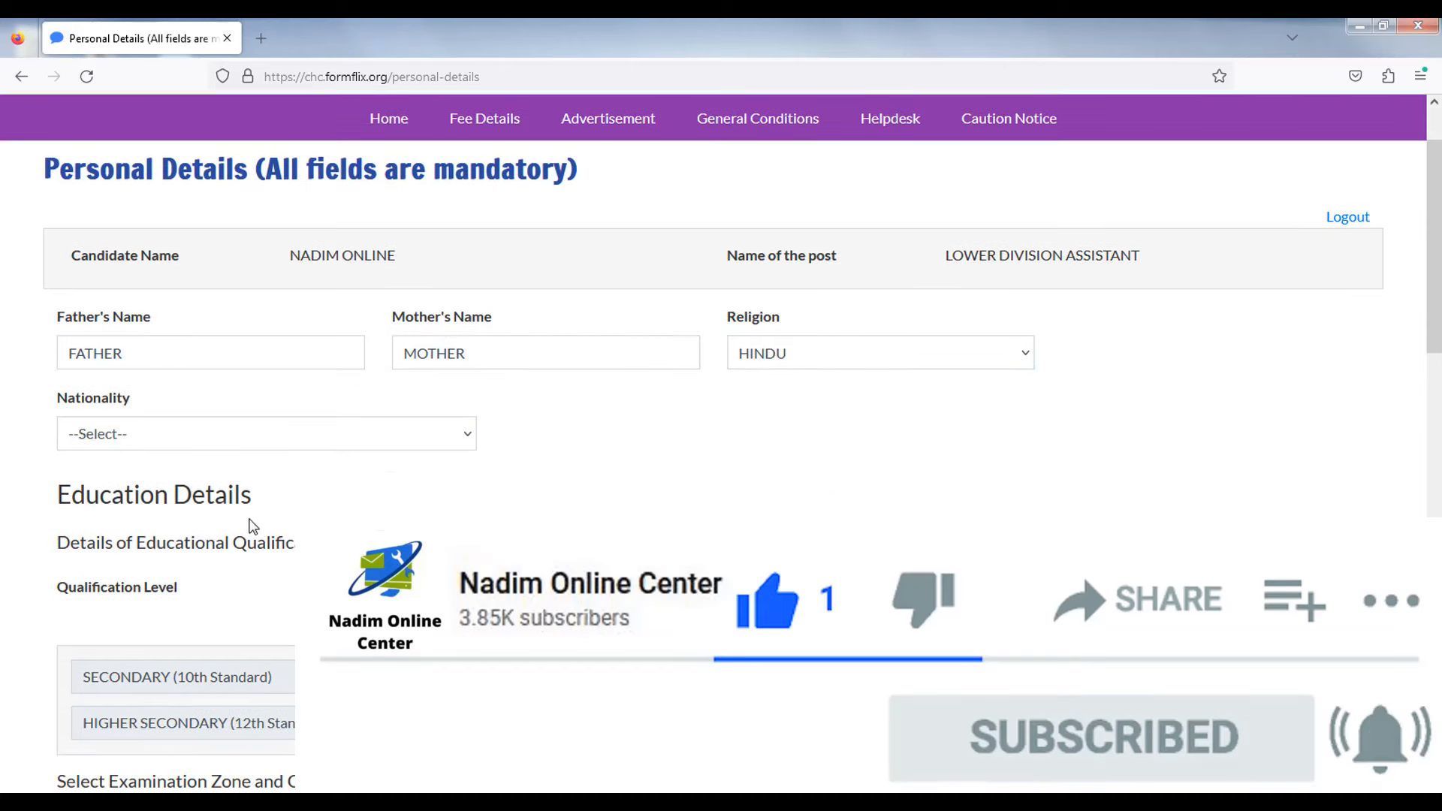
left_click(135, 442)
left_click(124, 490)
scroll(127, 473, "down", 3)
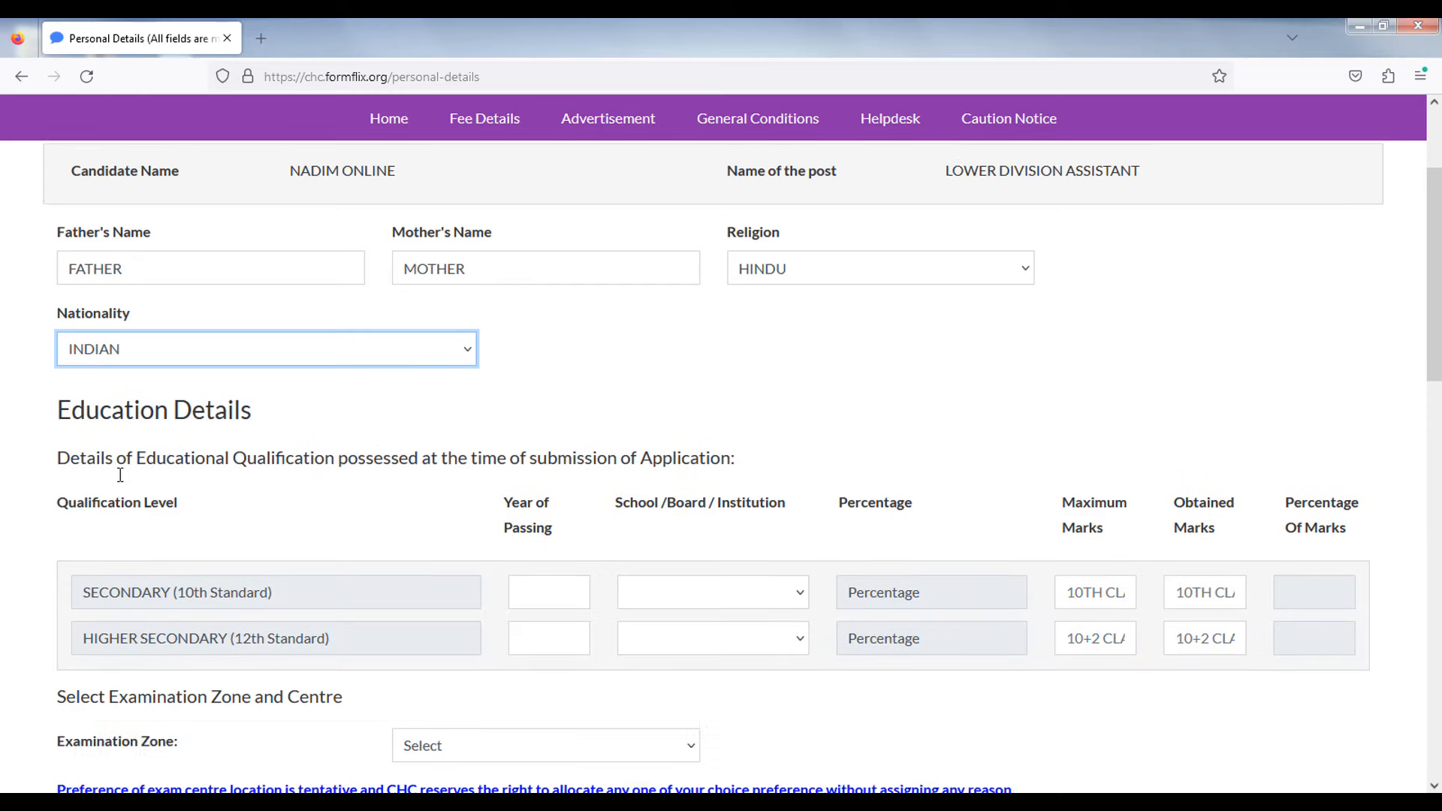
- Fill the 10th row: 2021, West Bengal Board of Secondary Education, 450 of 700 marks
left_click(3, 461)
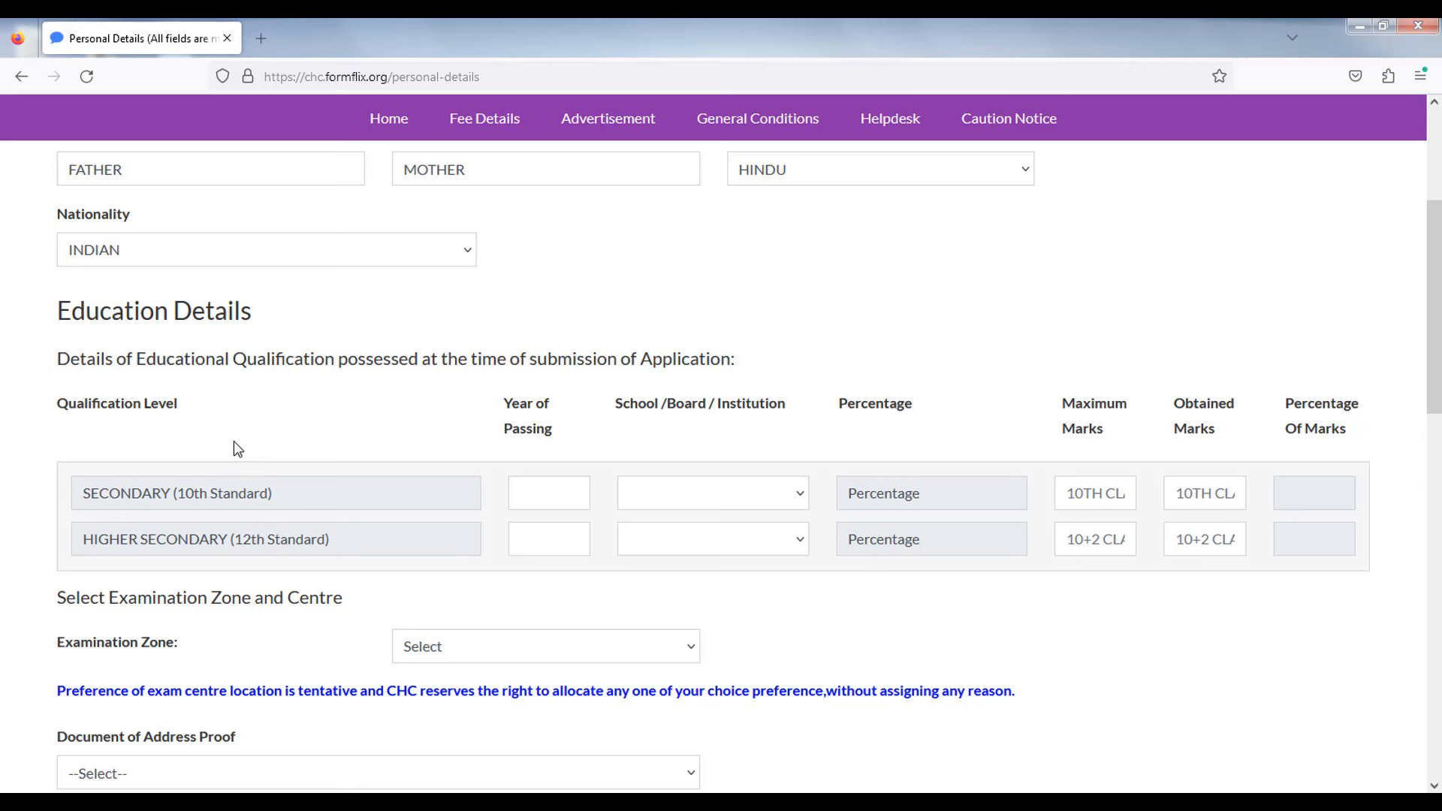
left_click_drag(492, 402, 579, 489)
left_click(569, 496)
type("2021")
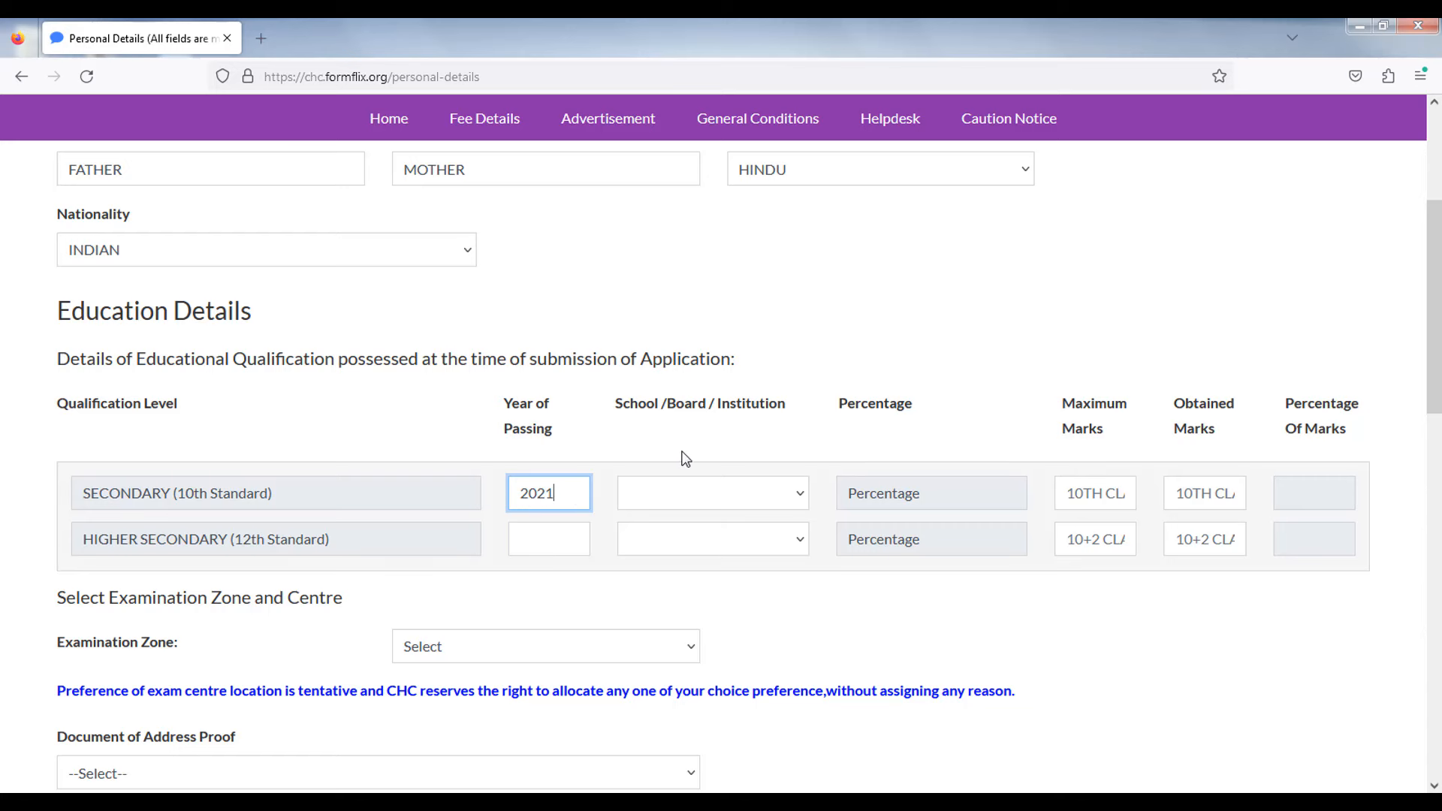
left_click(685, 493)
key("w")
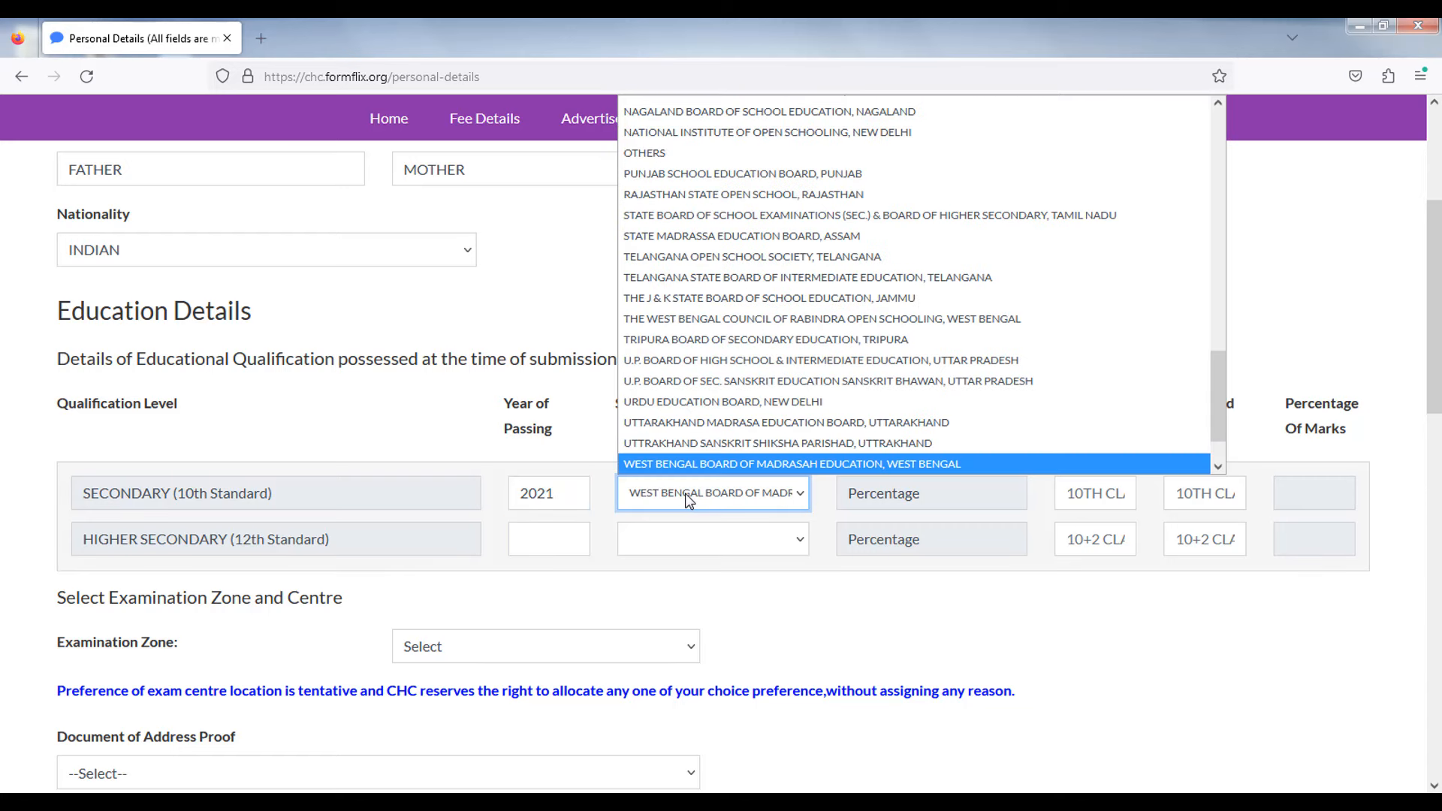
key("Down")
key("Return")
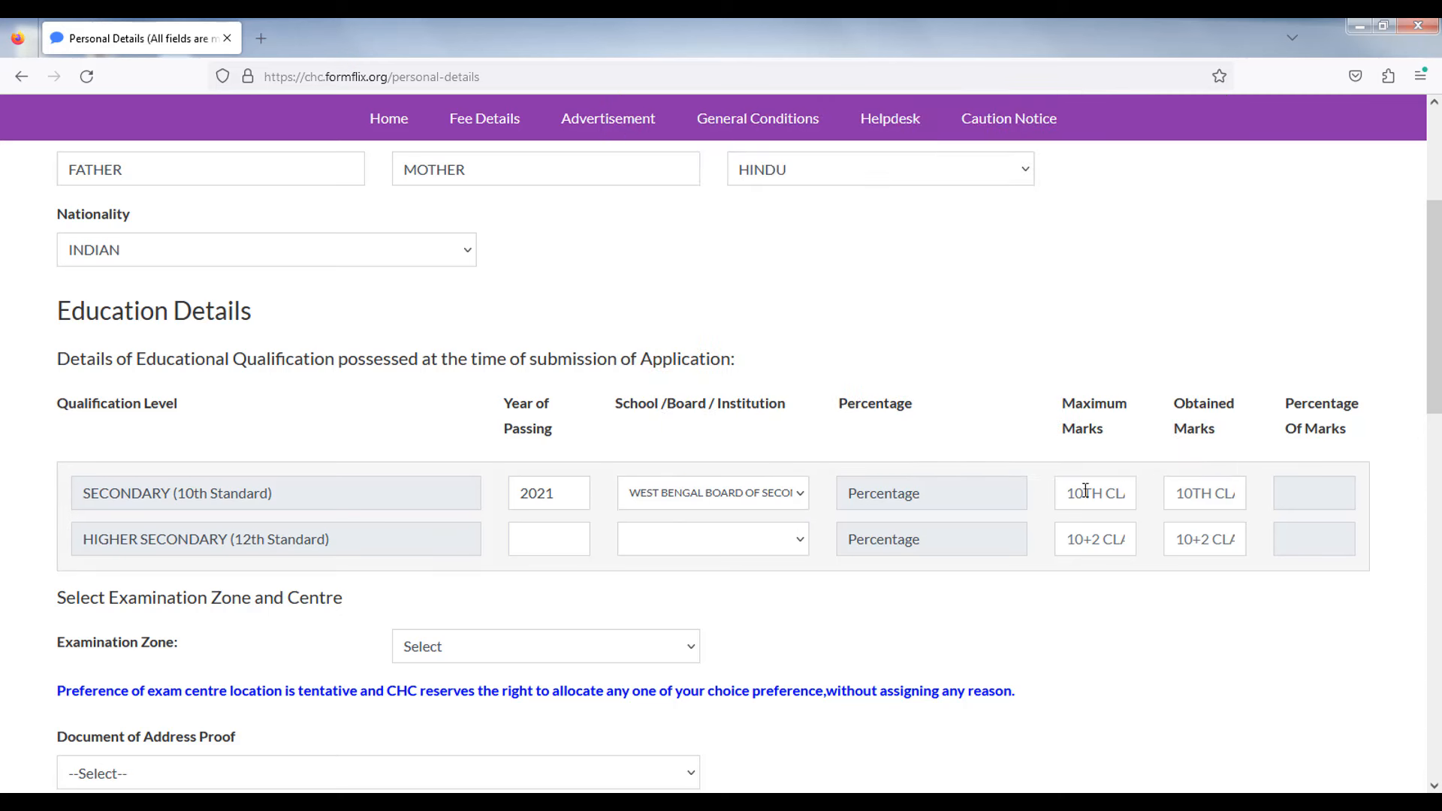
left_click(1097, 499)
type("700")
left_click(1198, 499)
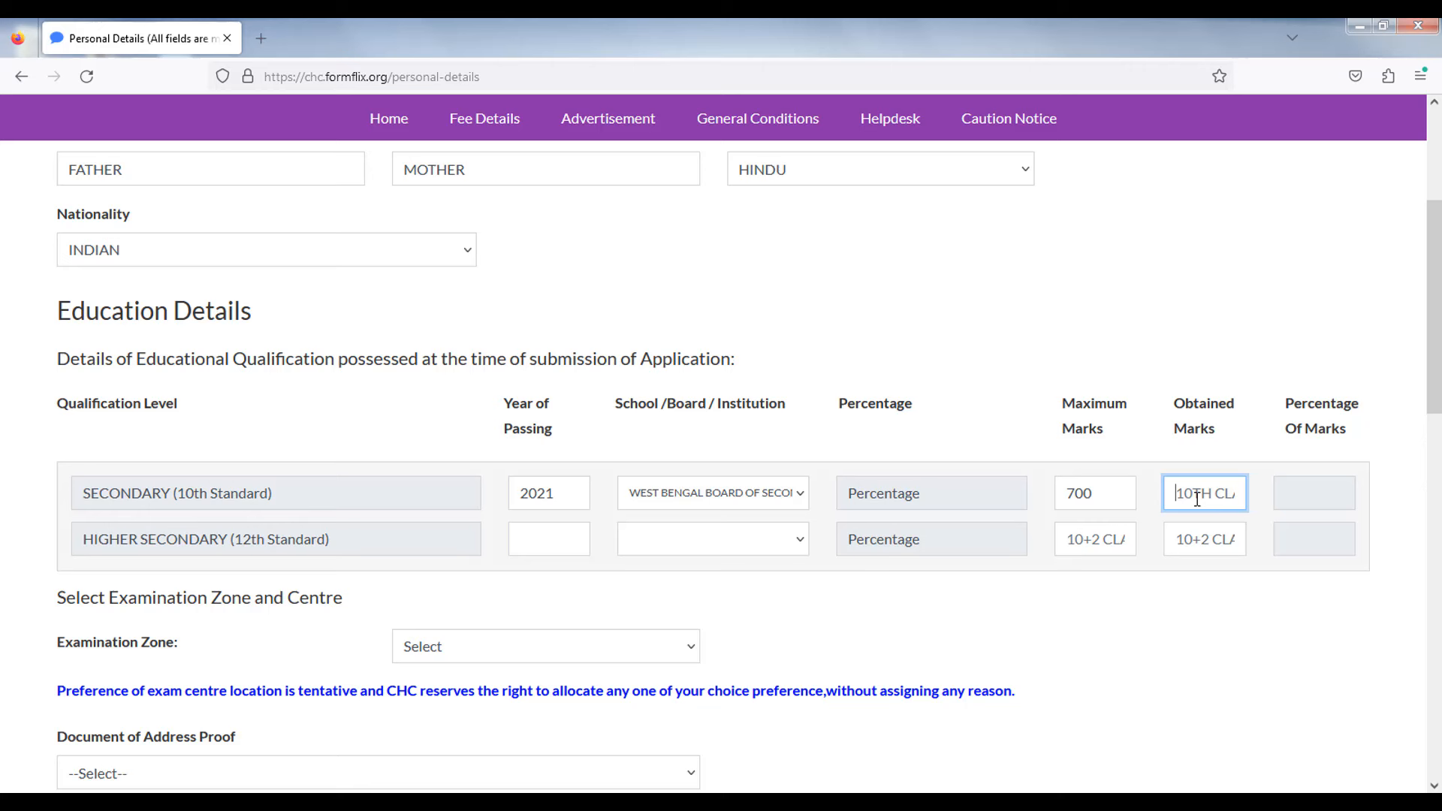
type("450")
left_click(1206, 403)
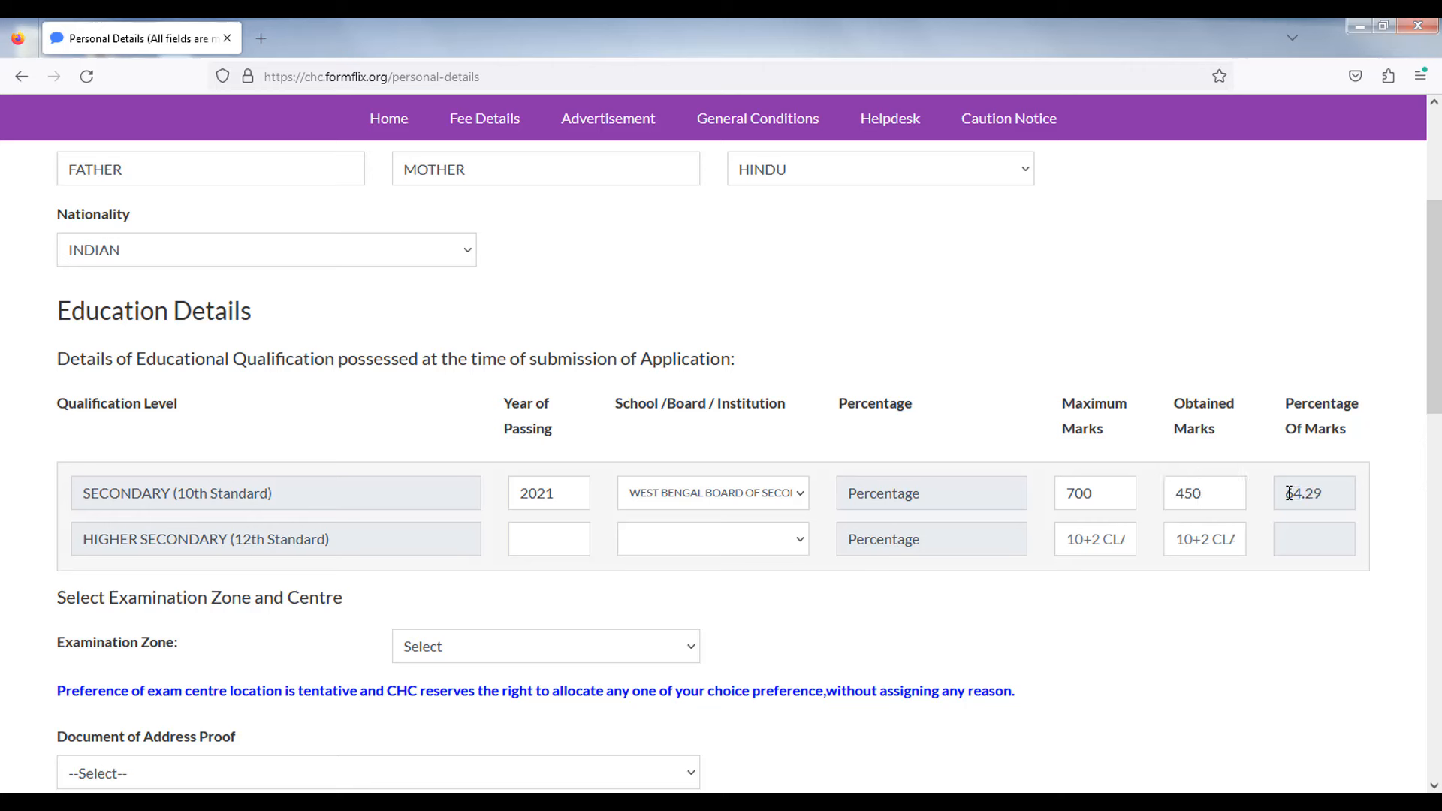
left_click_drag(1289, 496, 1326, 494)
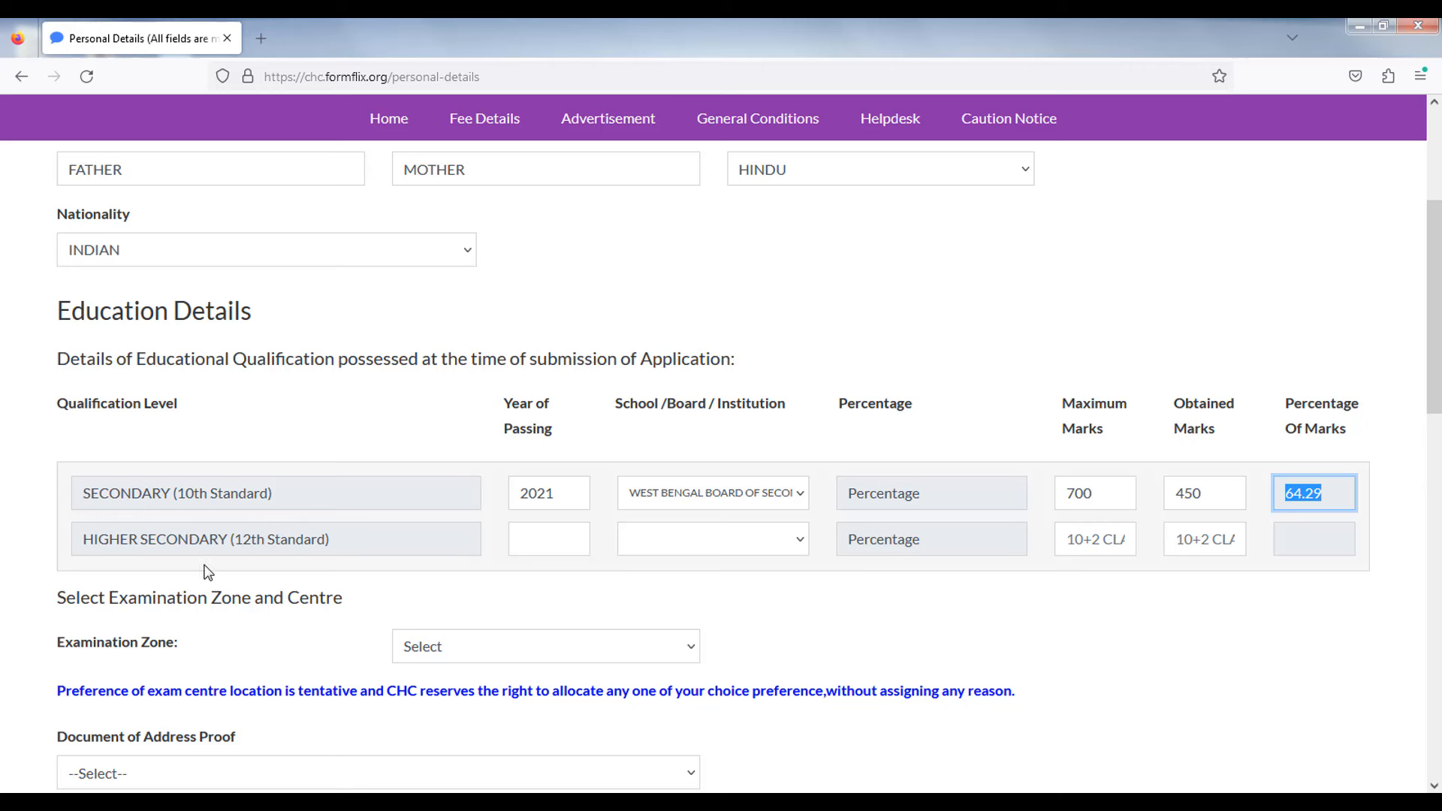
- Fill the 12th row: 2023, West Bengal higher secondary council, 350 of 500 marks
left_click(555, 545)
type("2023")
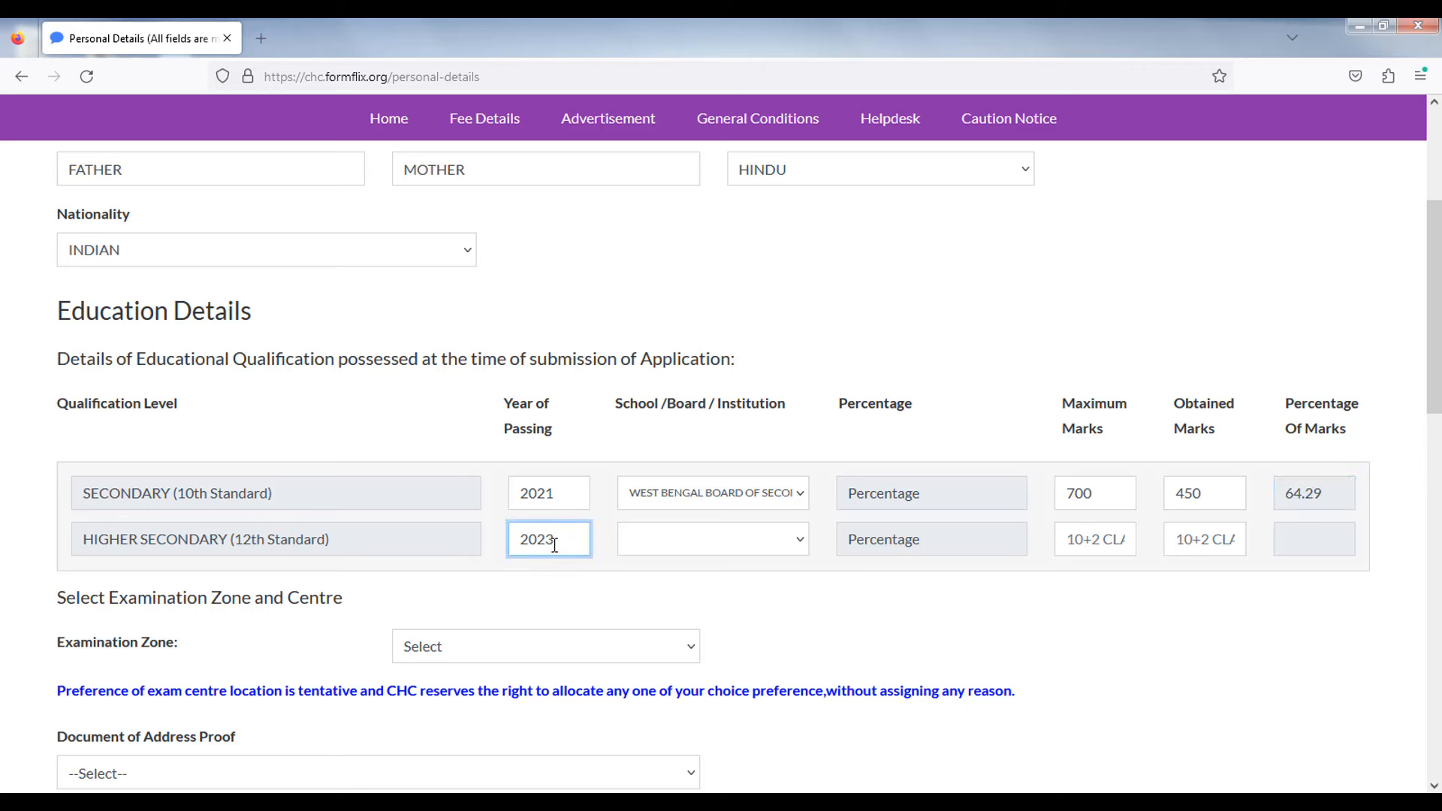
left_click(650, 545)
key("w")
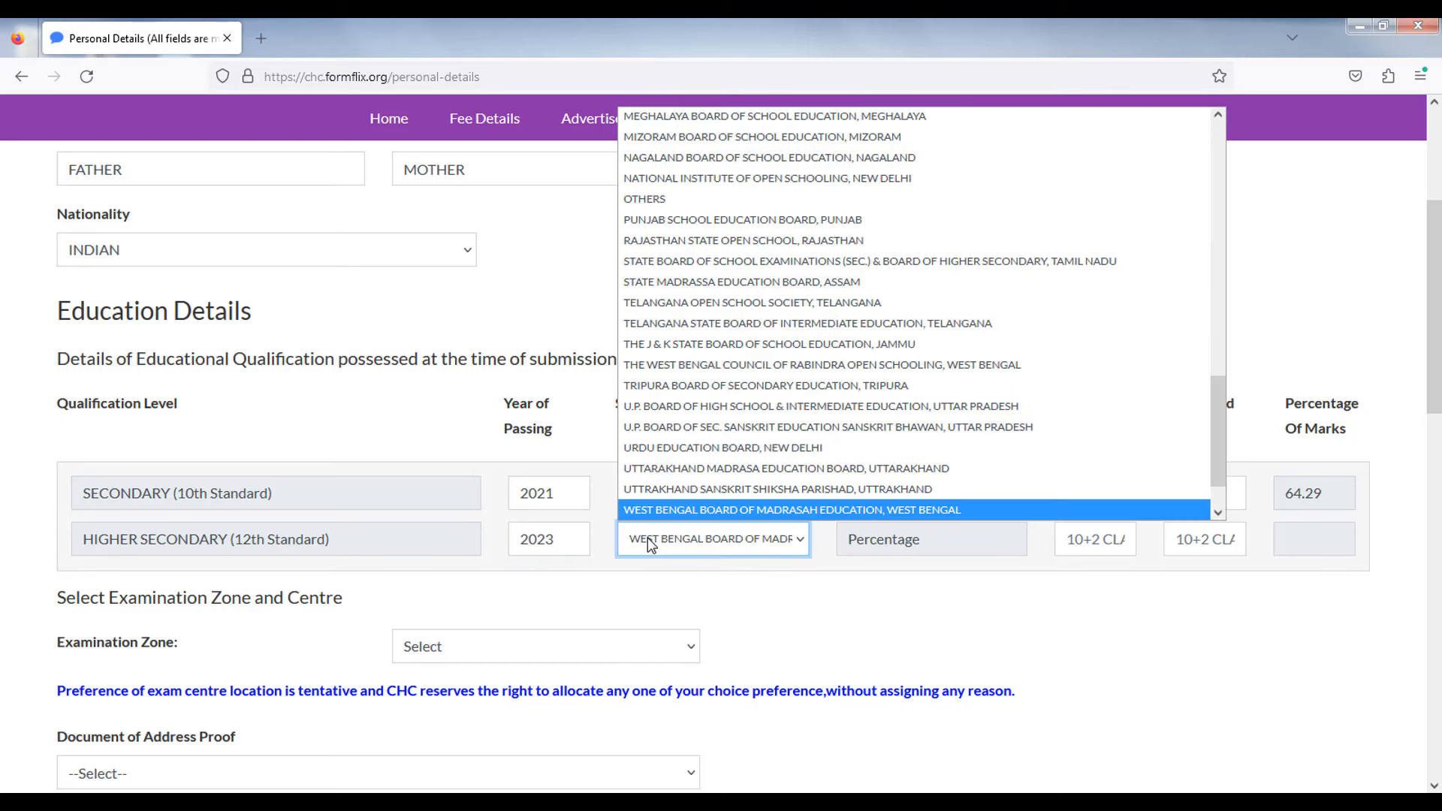
key("Down")
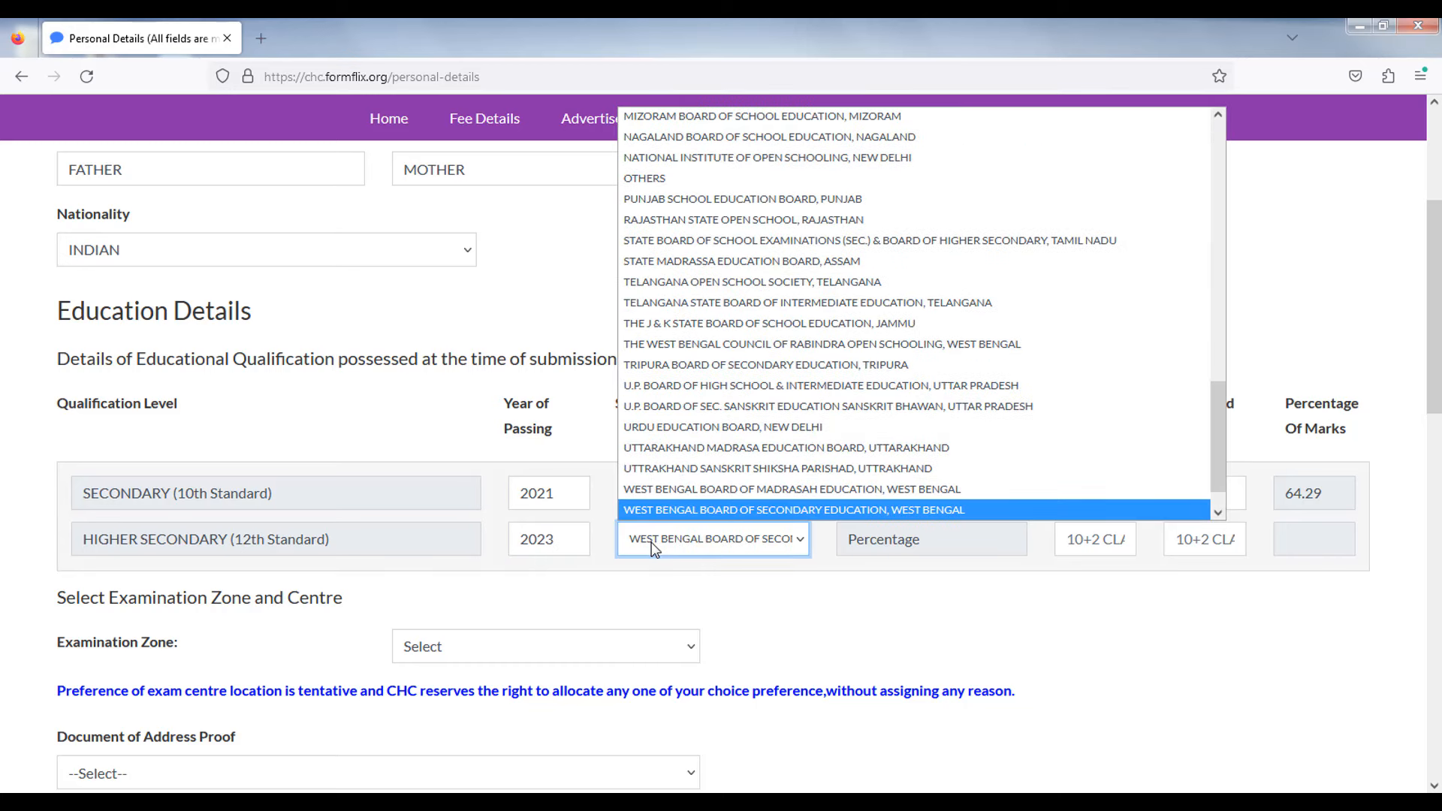
key("Down")
key("Return")
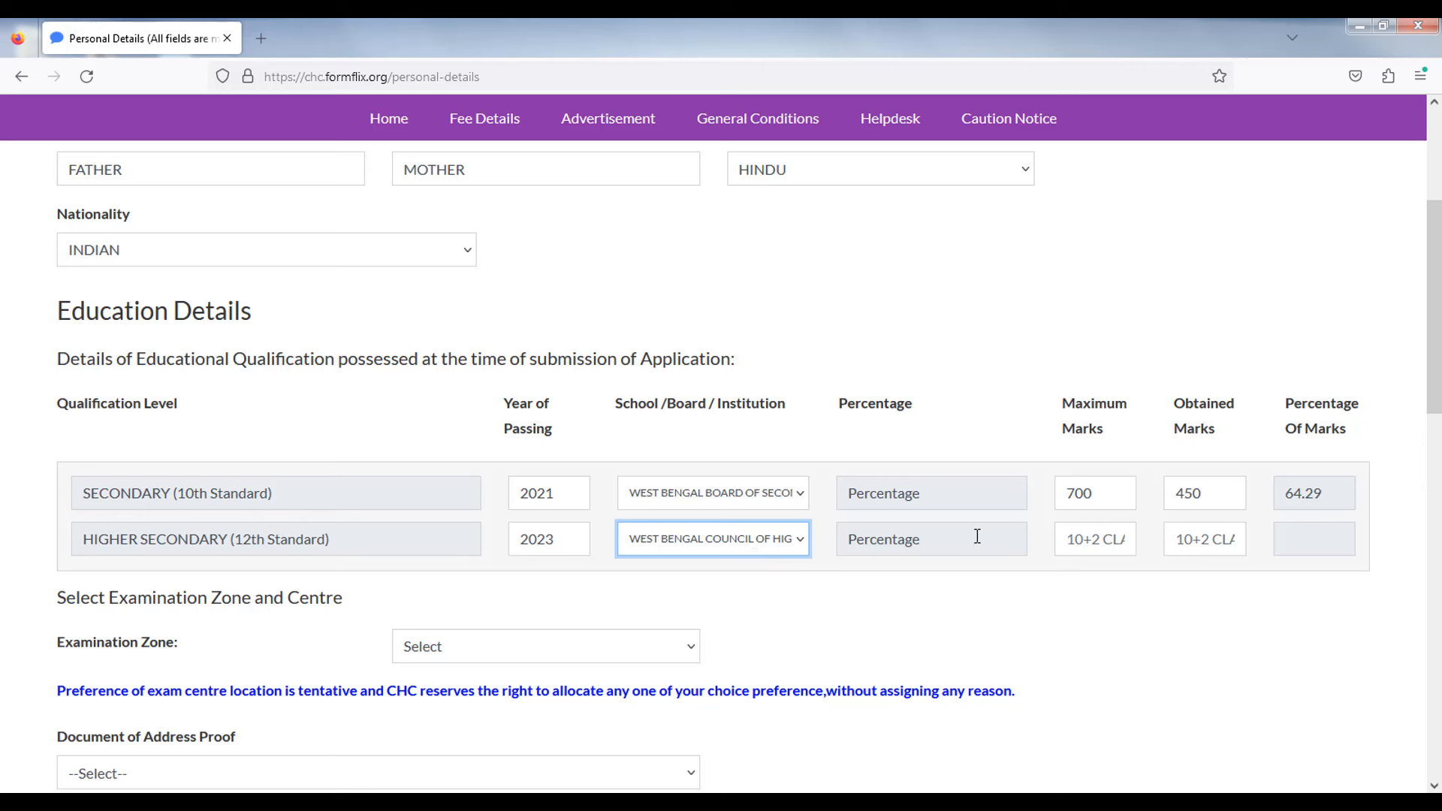
left_click(1089, 544)
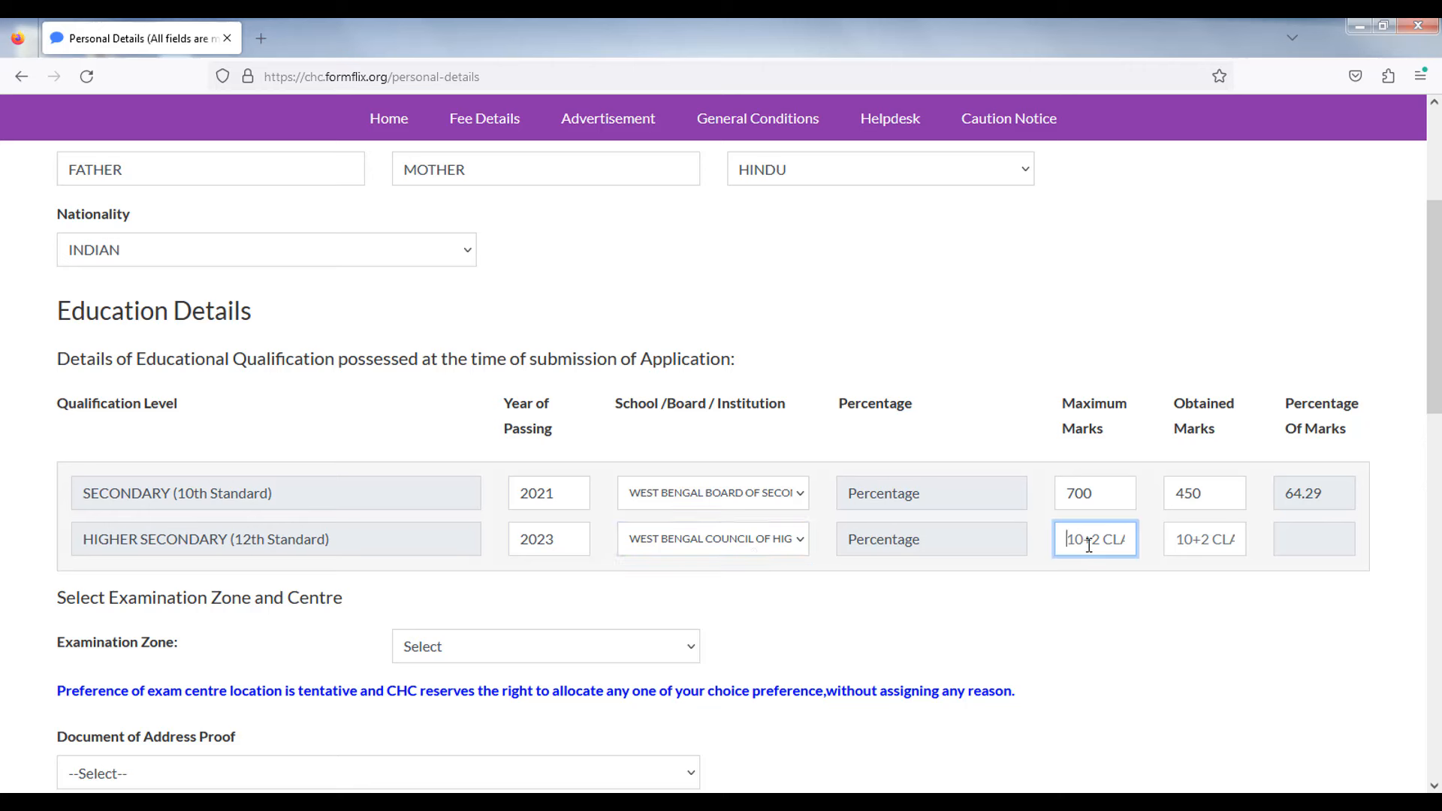
type("500")
left_click(1200, 542)
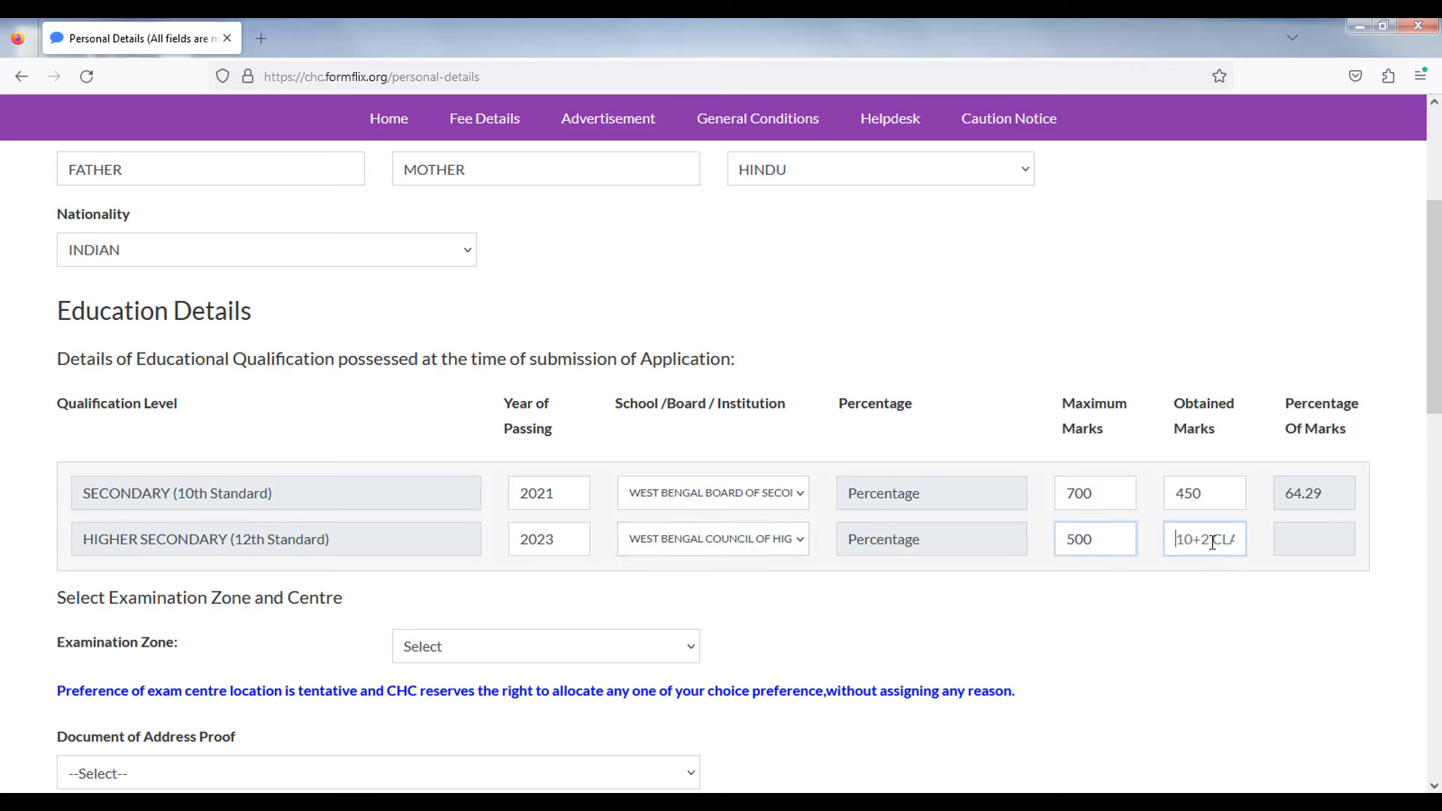
type("350")
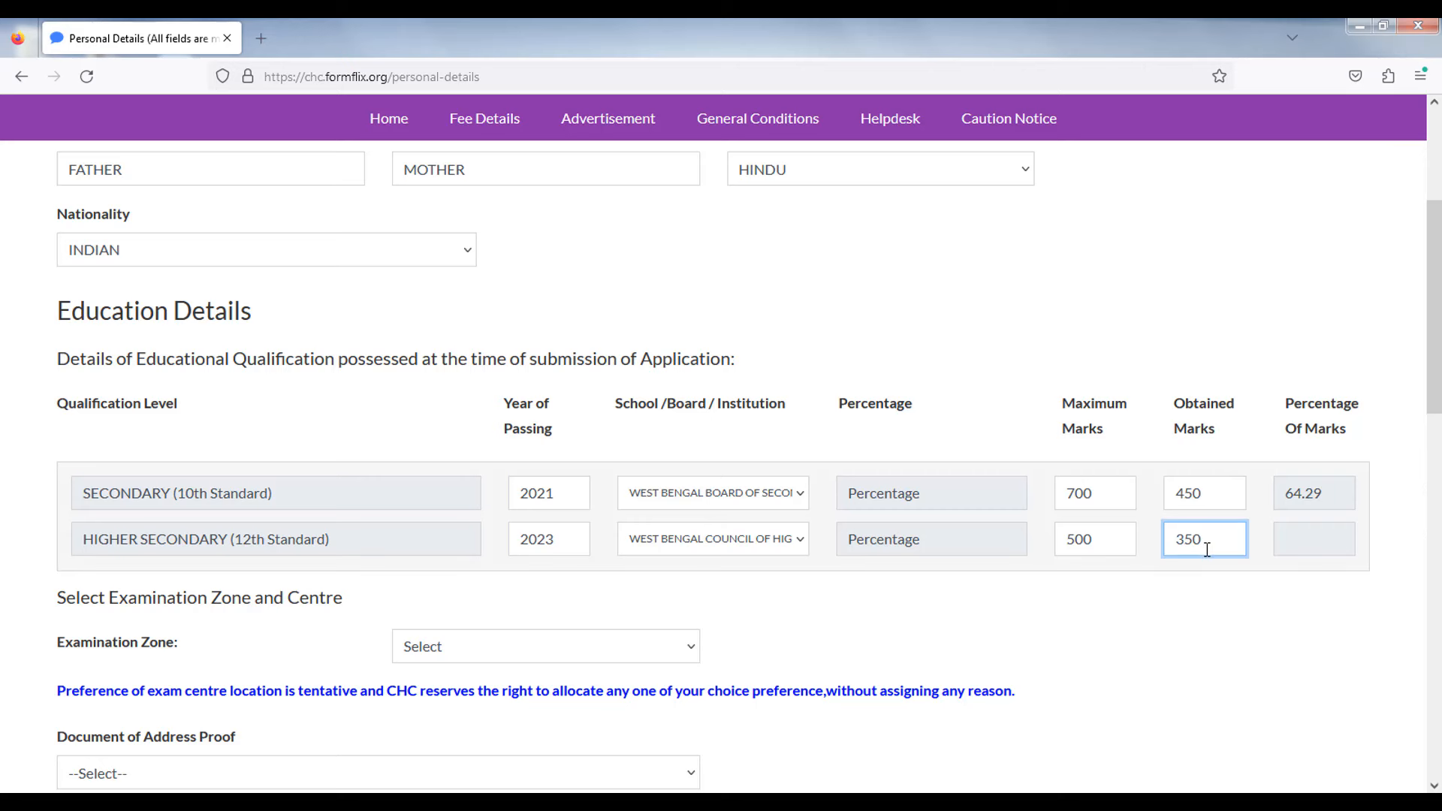
left_click(1189, 595)
scroll(1097, 573, "down", 3)
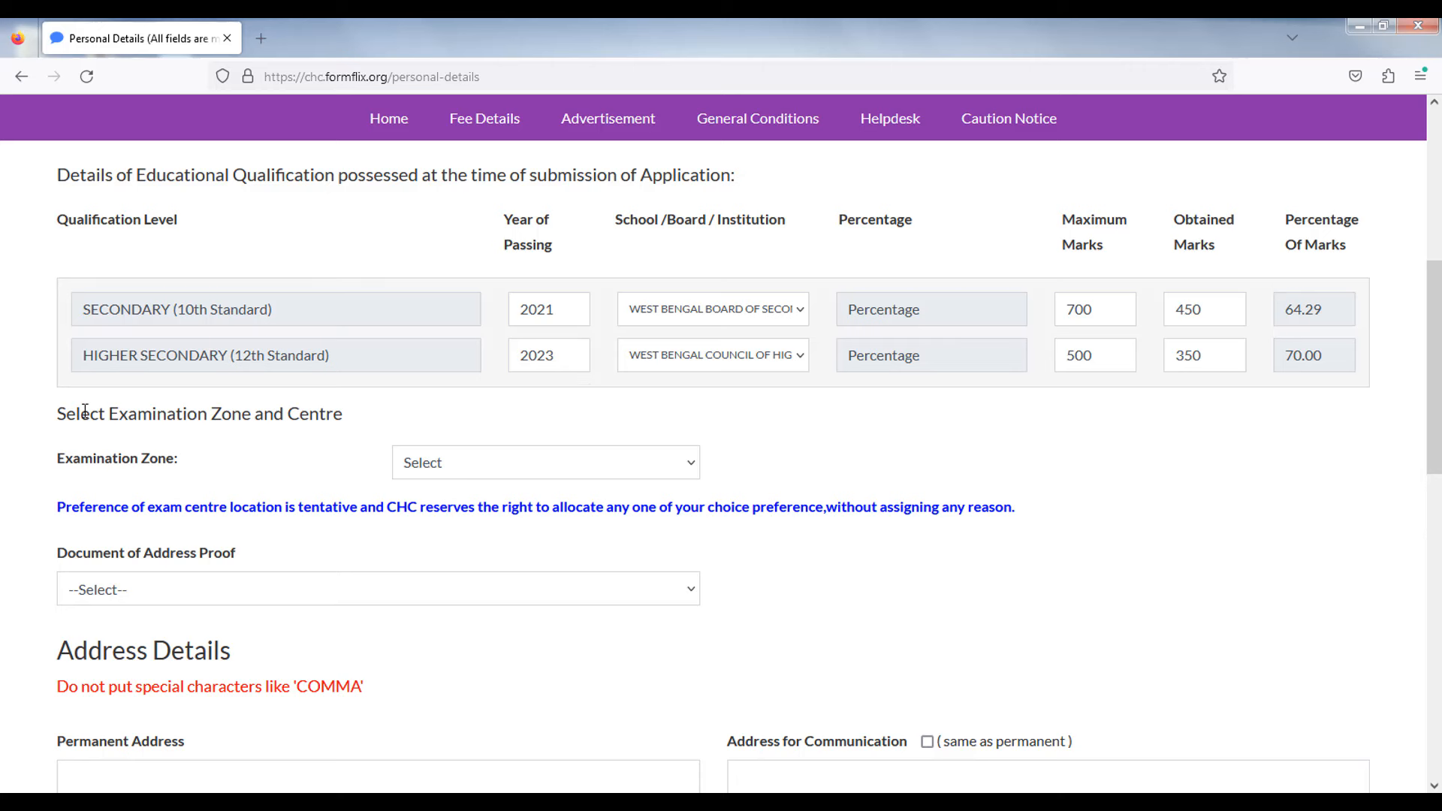
- Set the Examination Zone to Zone1 (South Bengal) after first trying Zone 2
left_click_drag(52, 463, 202, 449)
left_click(216, 452)
left_click(445, 461)
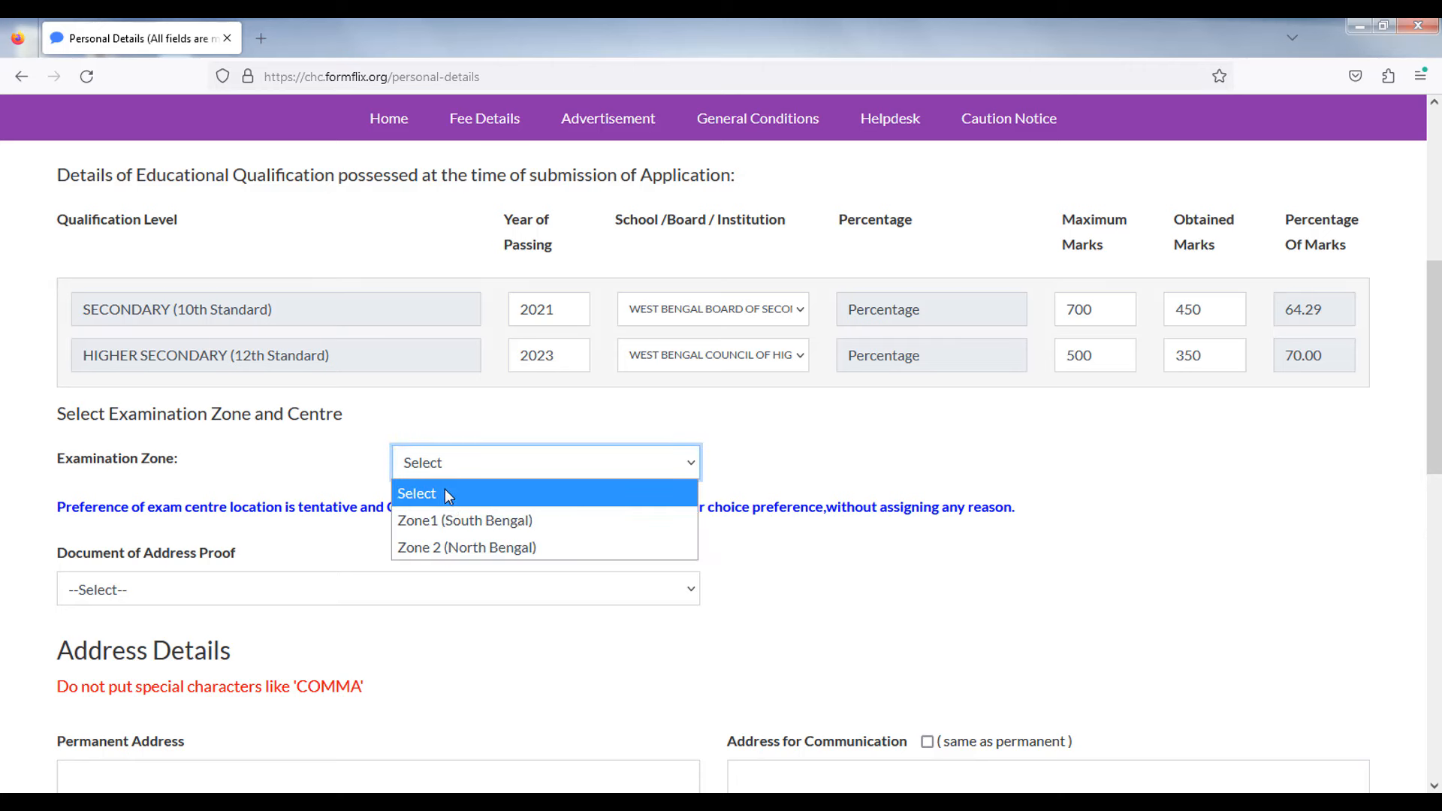
left_click(496, 548)
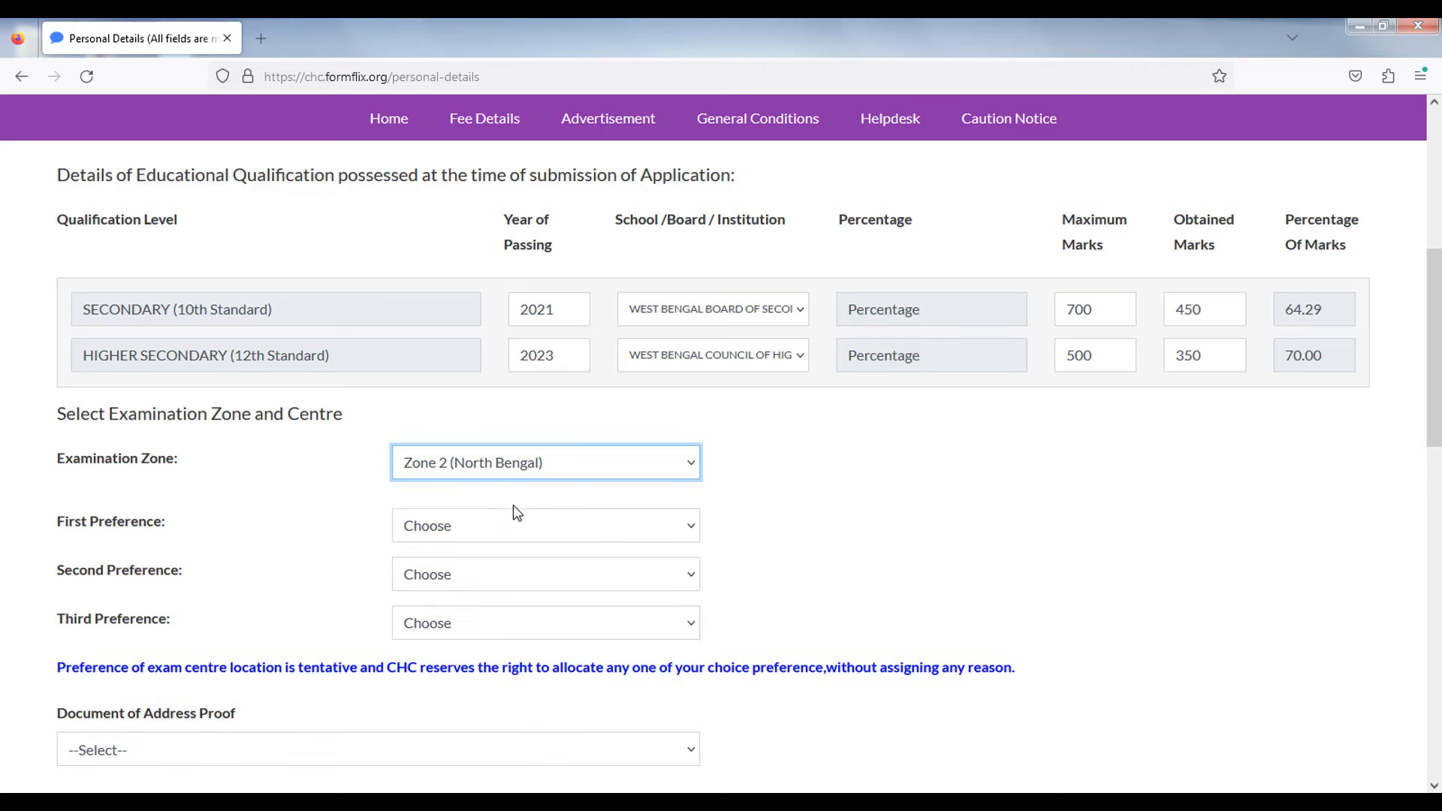
left_click(516, 512)
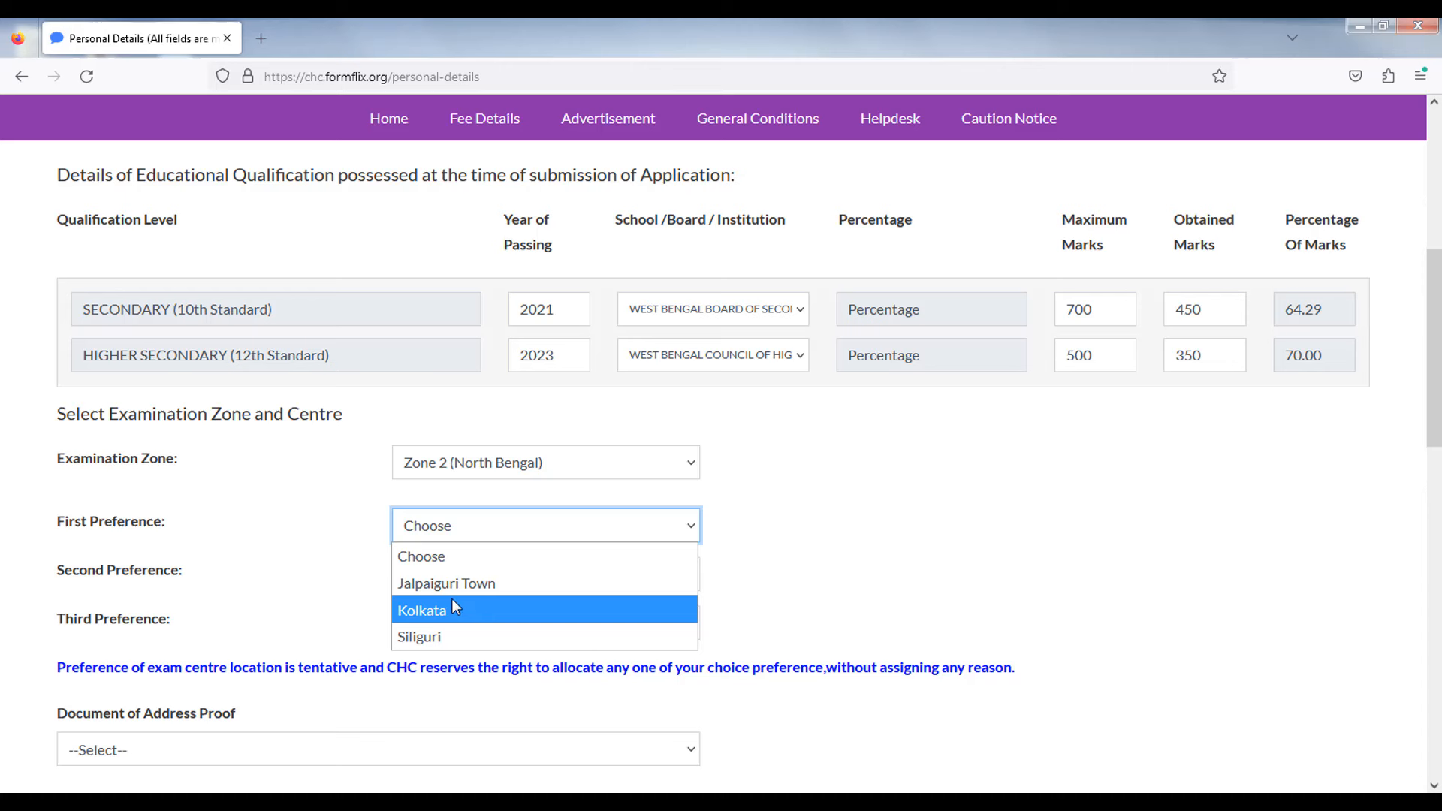
left_click(388, 611)
left_click(440, 472)
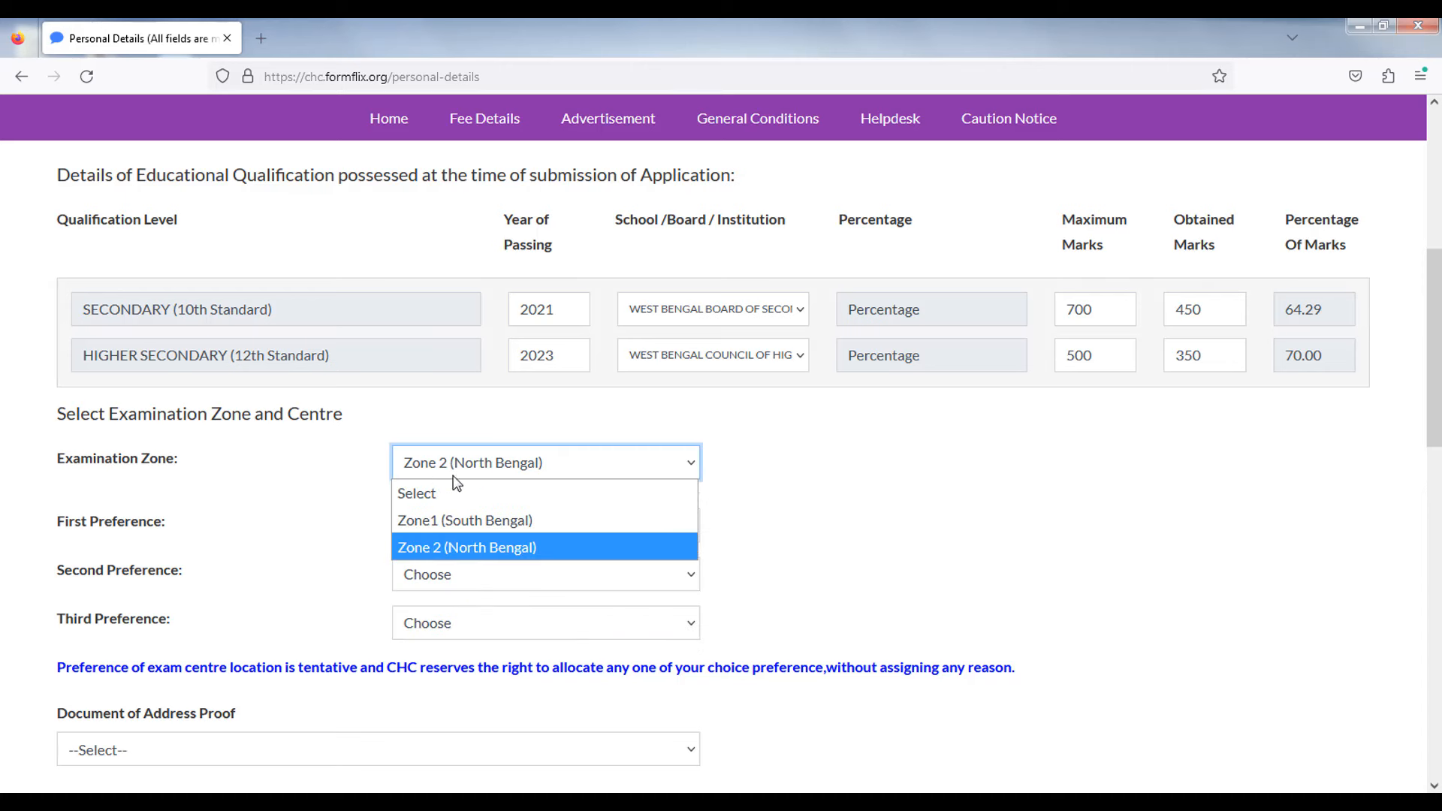
left_click(449, 522)
- Choose Kolkata, Howrah Sadar and Burdwan Sadar as first, second and third centre preferences
left_click(440, 535)
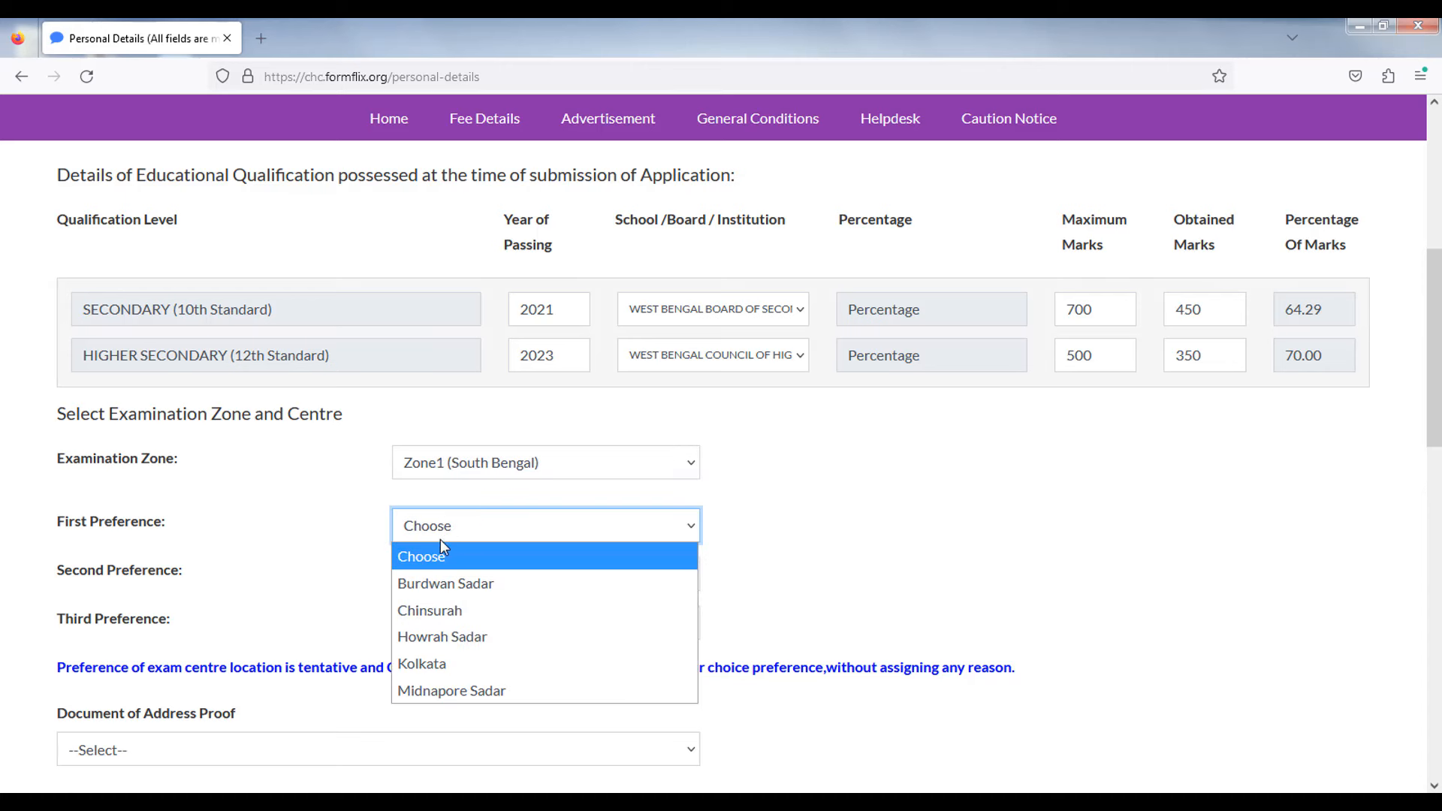
left_click(425, 663)
left_click(453, 580)
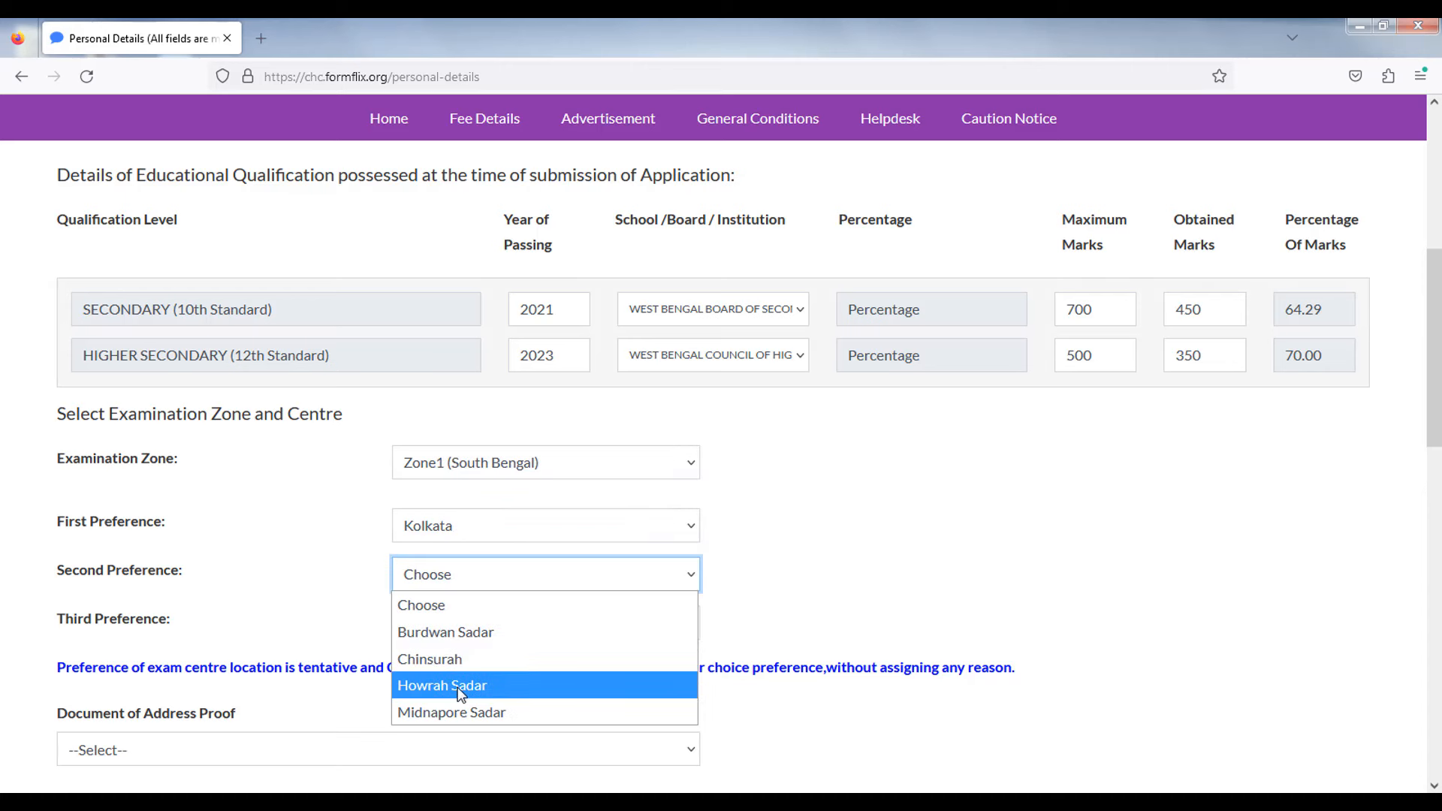
left_click(458, 687)
left_click(434, 625)
left_click(457, 682)
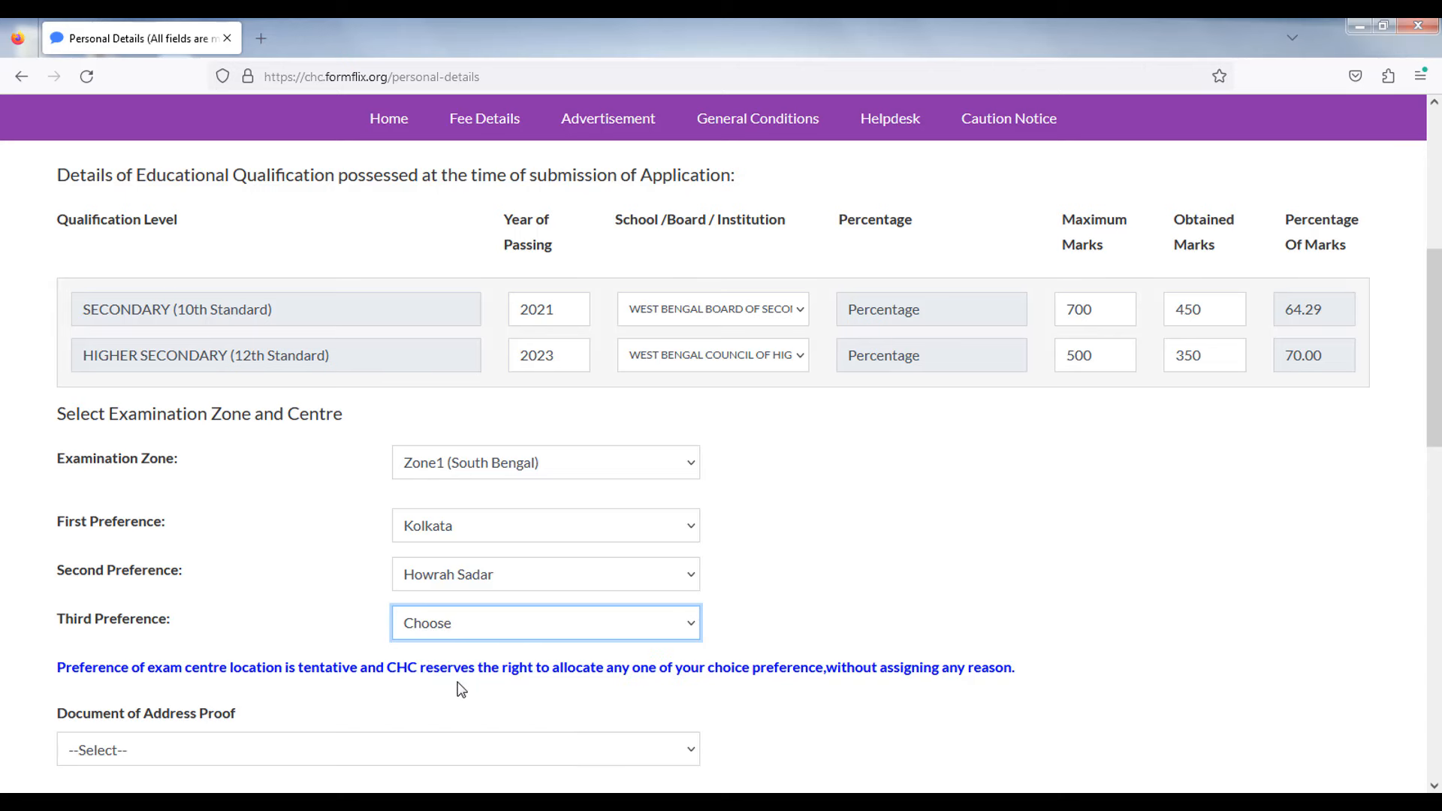
left_click(347, 574)
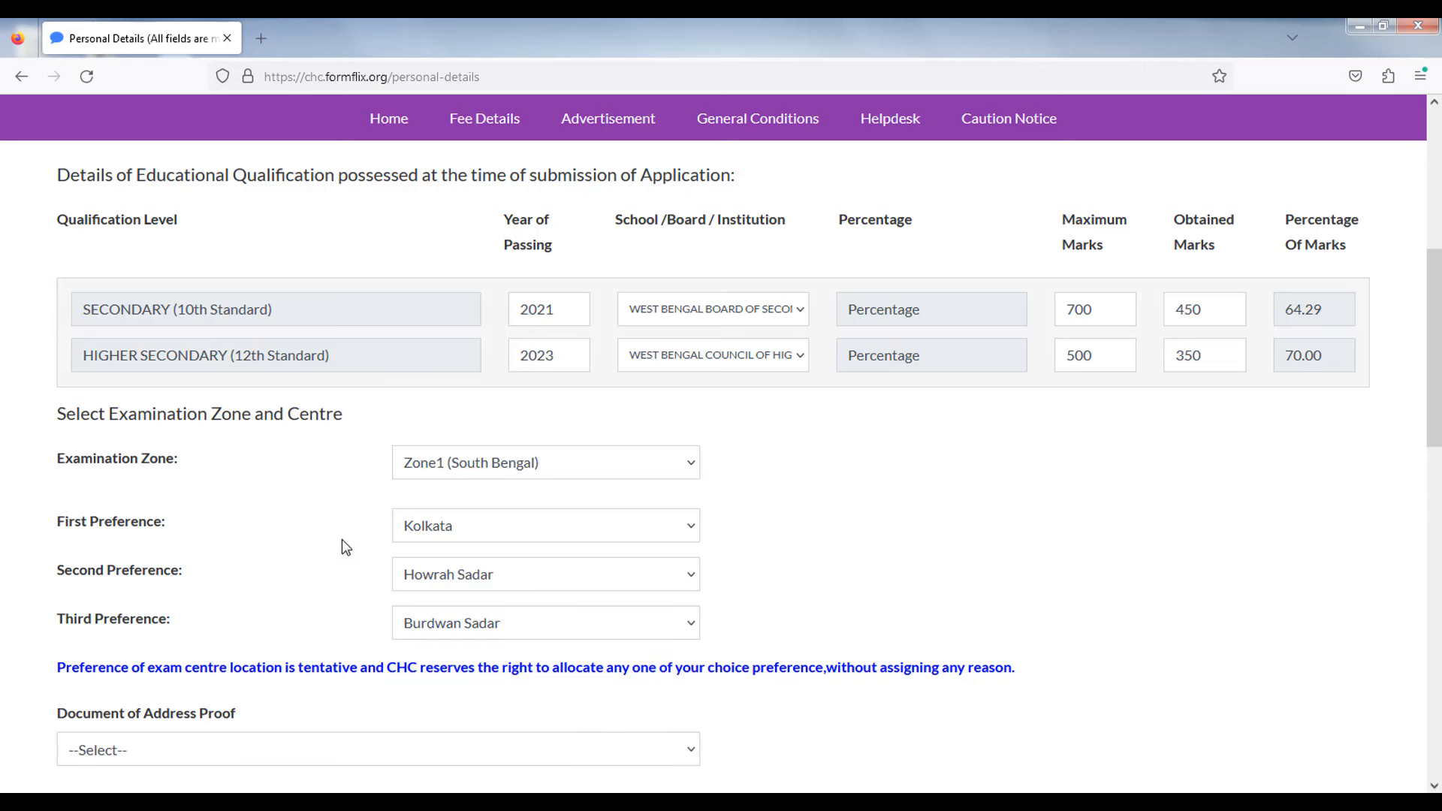
scroll(342, 535, "down", 2)
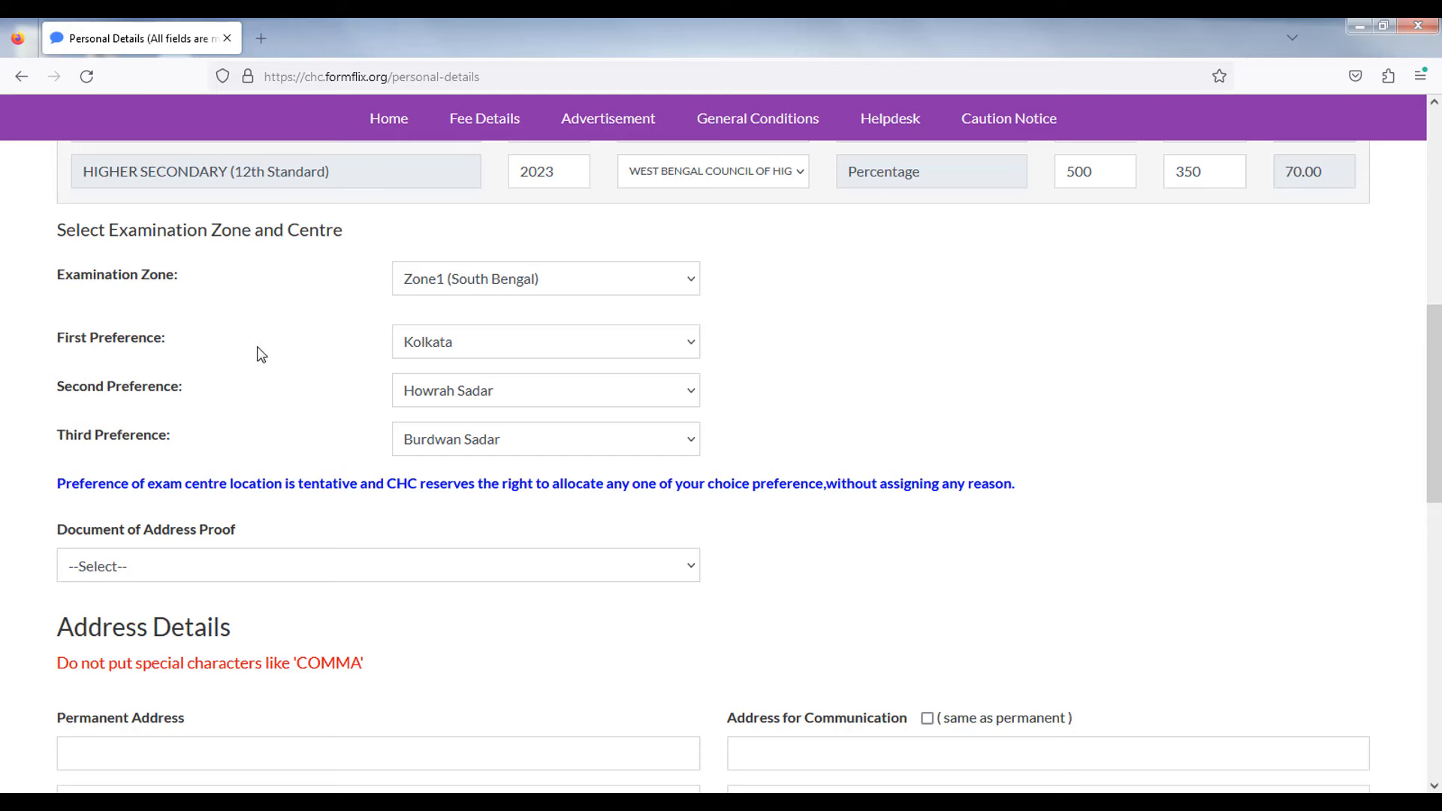
scroll(251, 363, "down", 1)
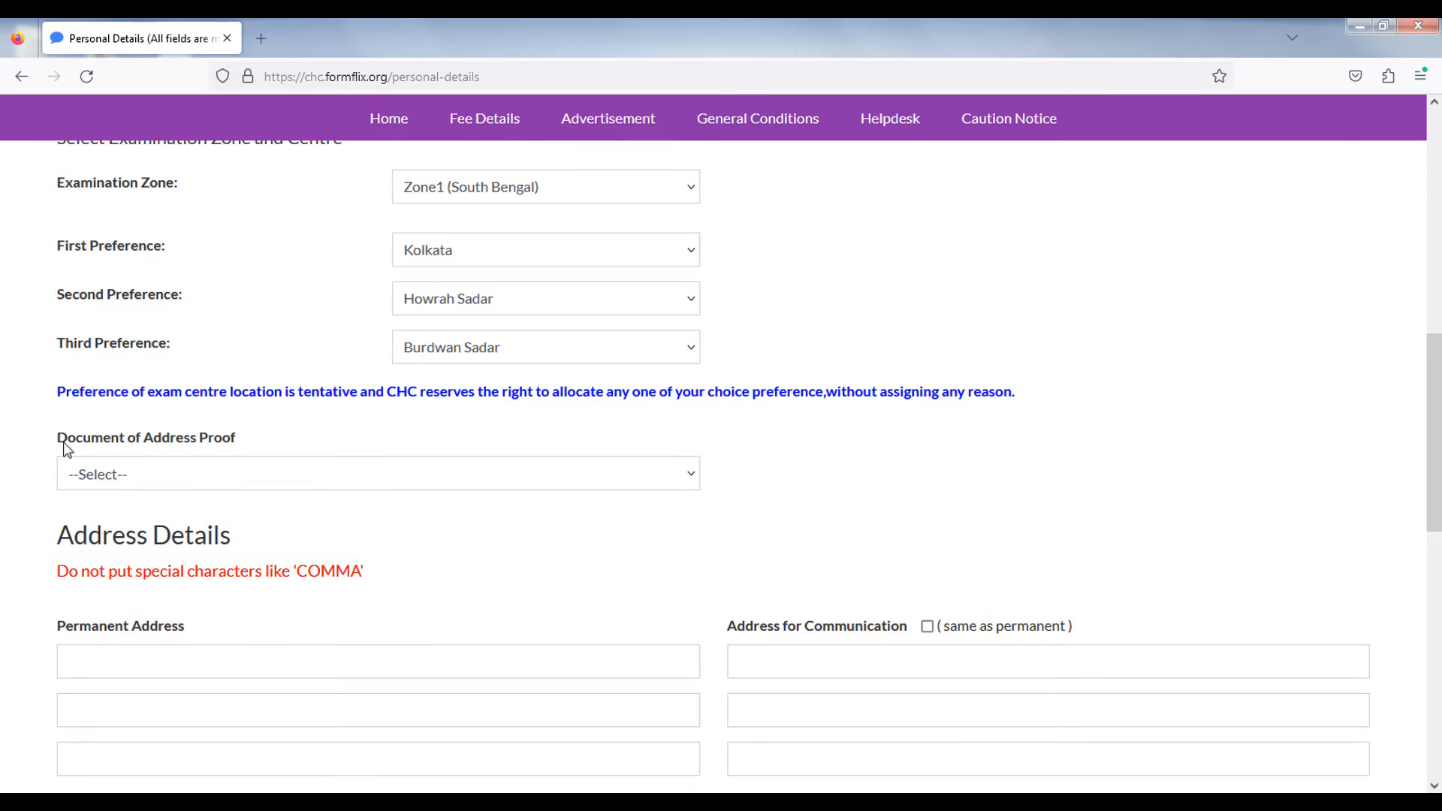
- Select VOTER ID as the Document of Address Proof
left_click_drag(60, 442, 84, 441)
mouse_move(211, 445)
left_mouse_down()
mouse_move(263, 435)
mouse_move(229, 422)
left_mouse_up()
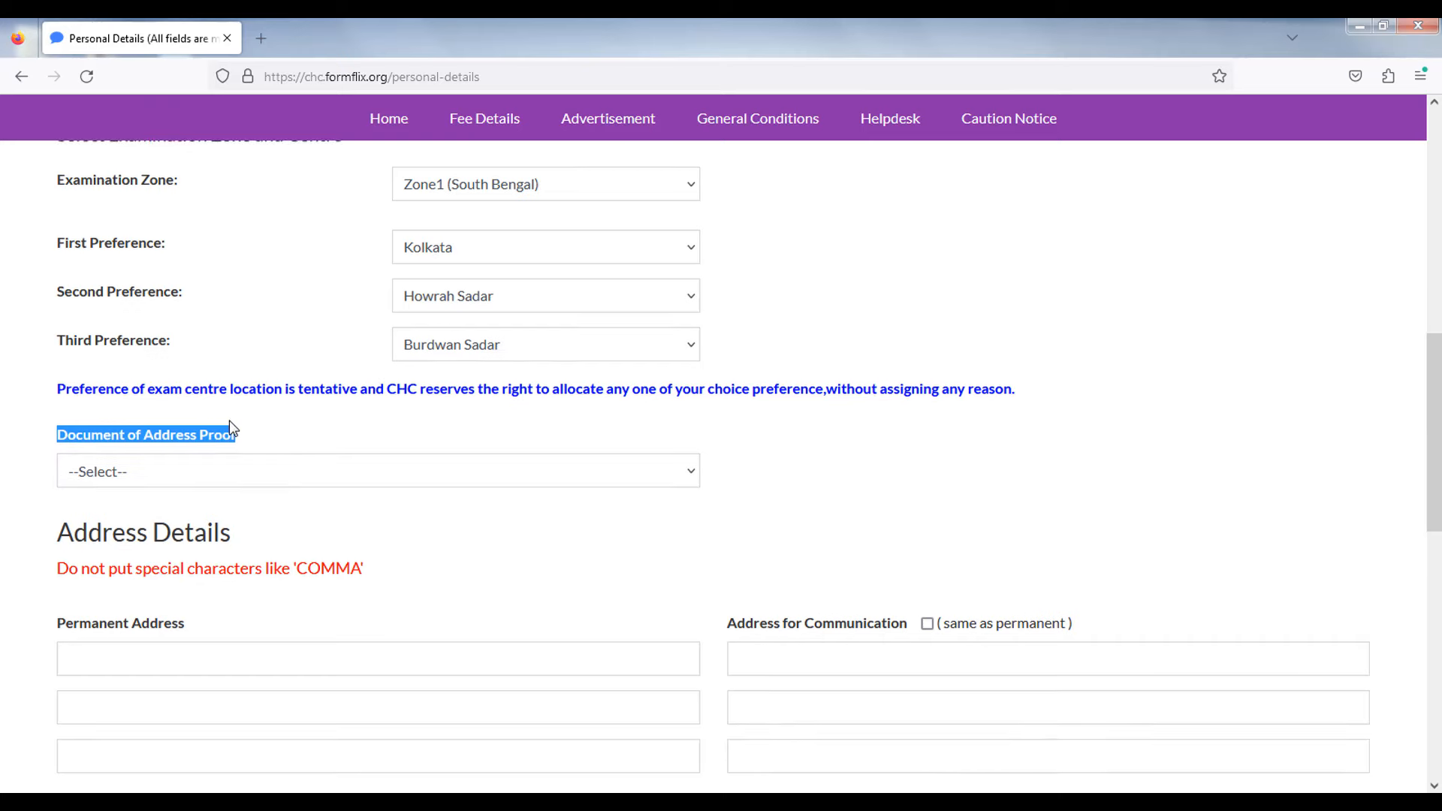
scroll(229, 423, "down", 2)
left_click(101, 299)
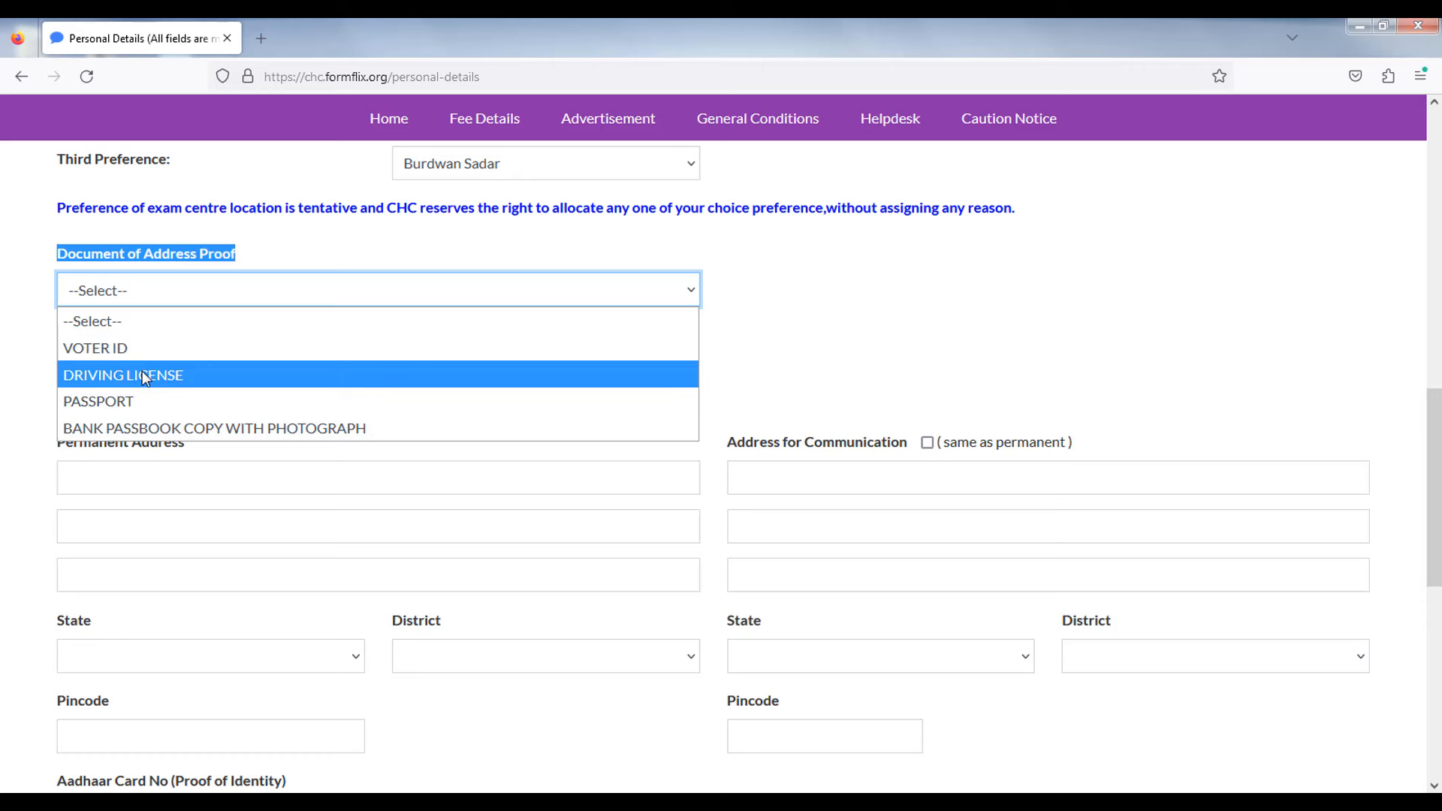
left_click(152, 349)
left_click(363, 369)
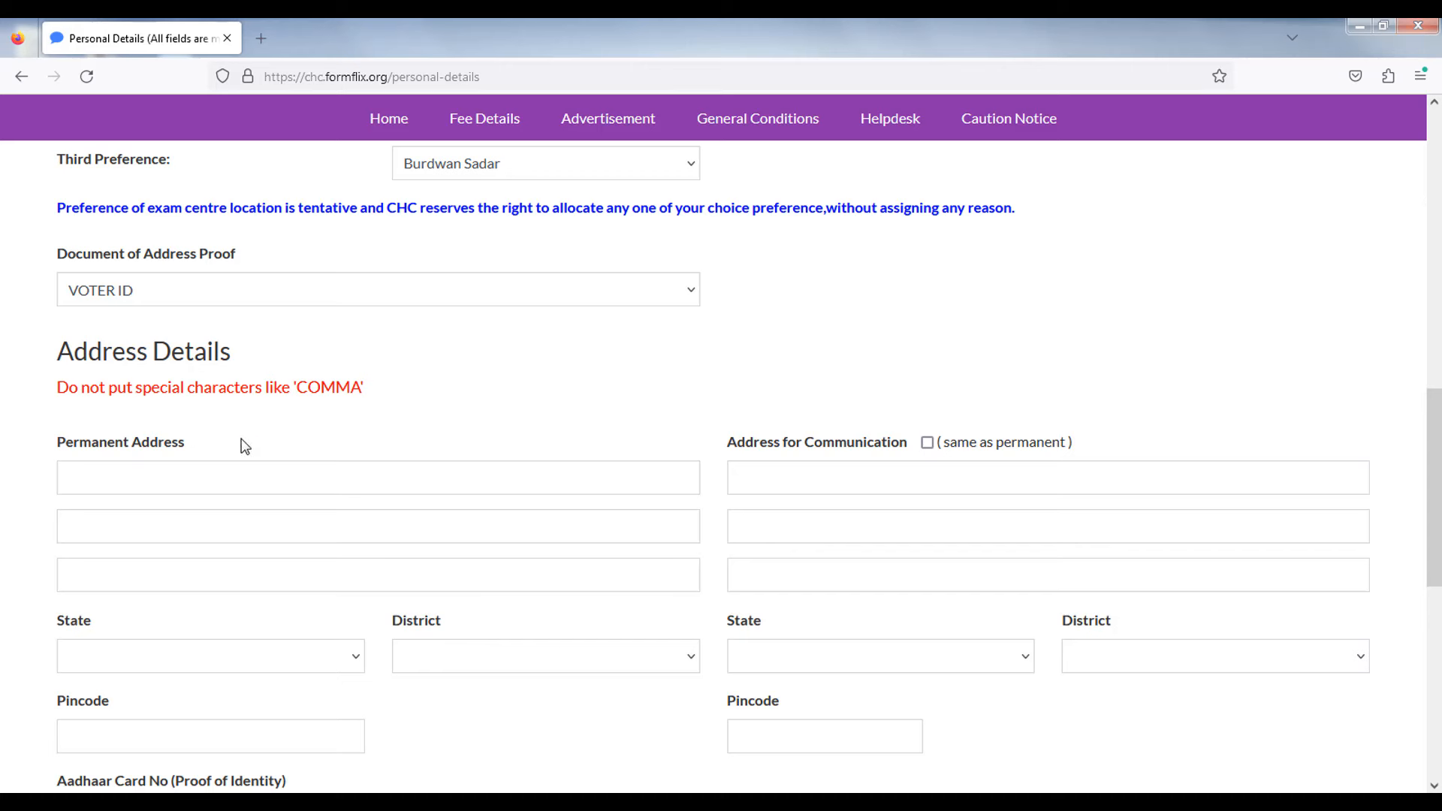
- Fill in the three permanent address lines, West Bengal/Kolkata and the pincode
left_click(197, 483)
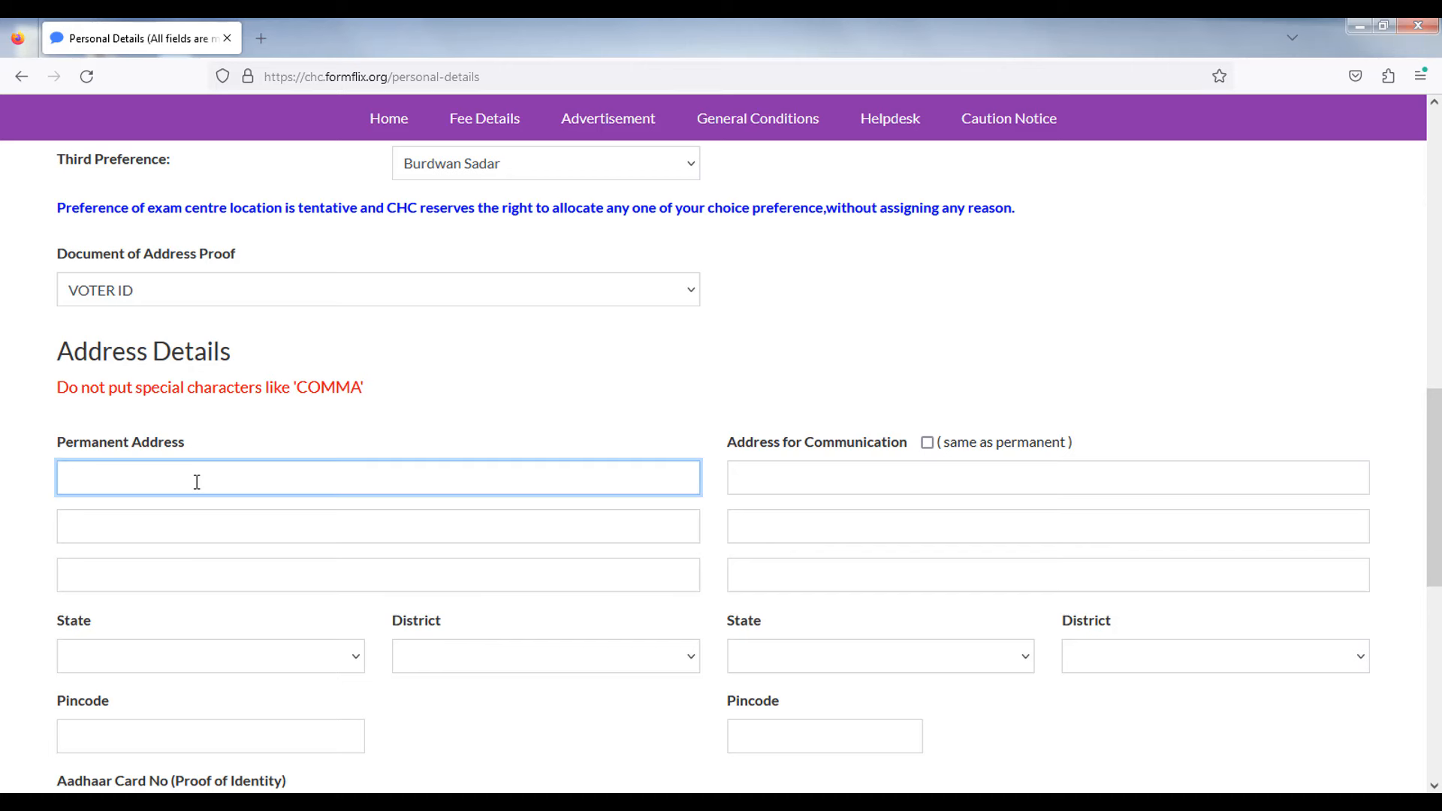
type("125/12")
key("Tab")
type("AA")
left_click(188, 567)
type("AA")
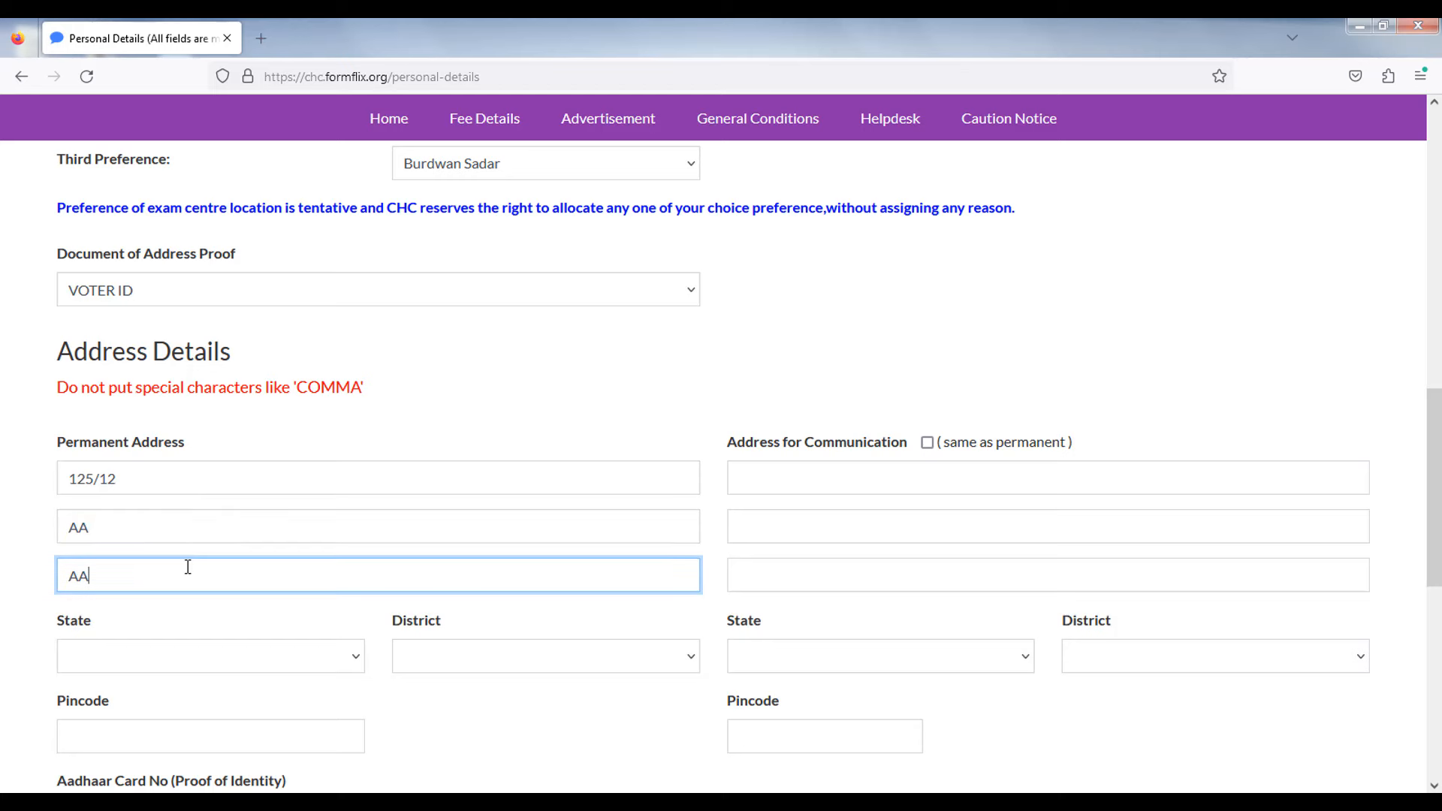
left_click(161, 655)
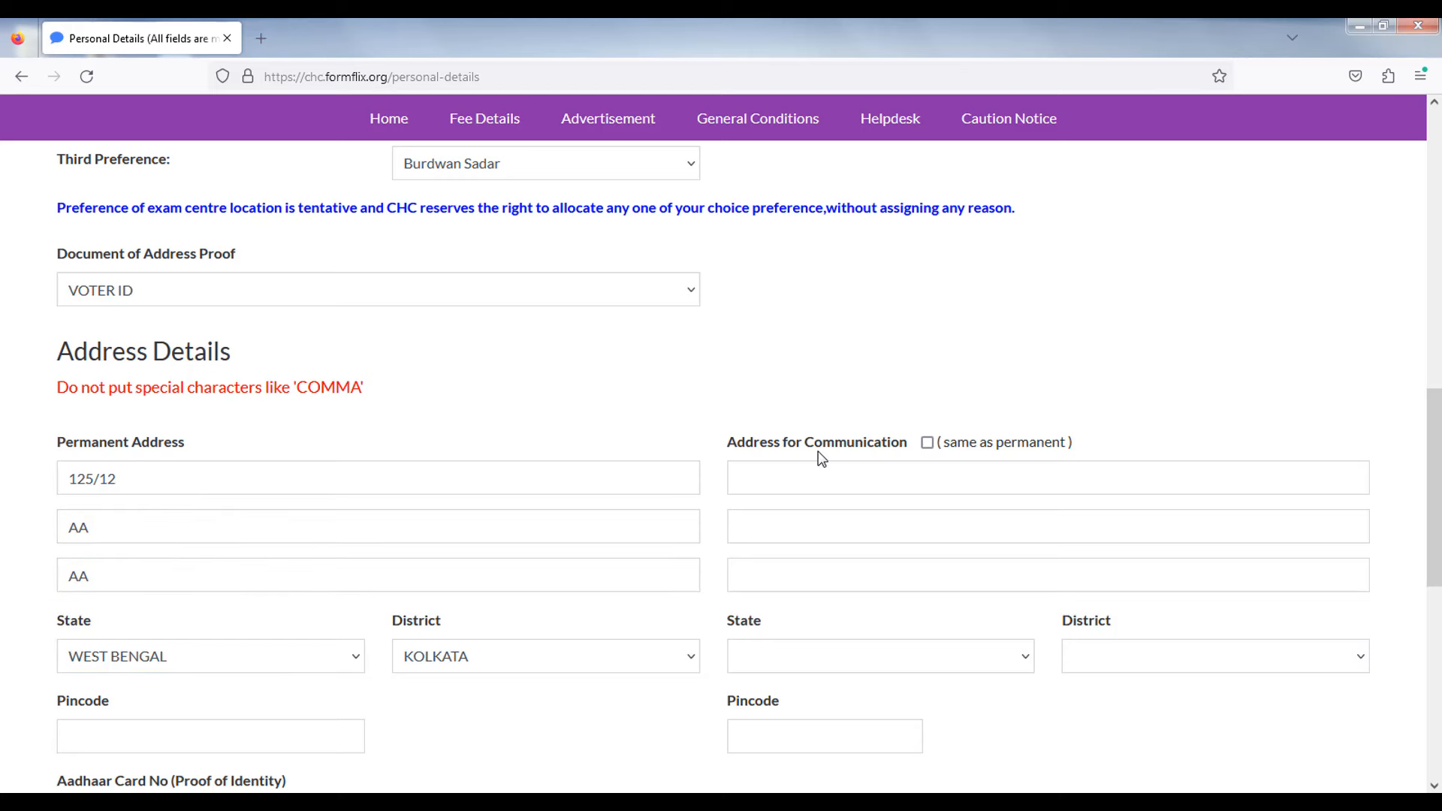
scroll(695, 456, "down", 2)
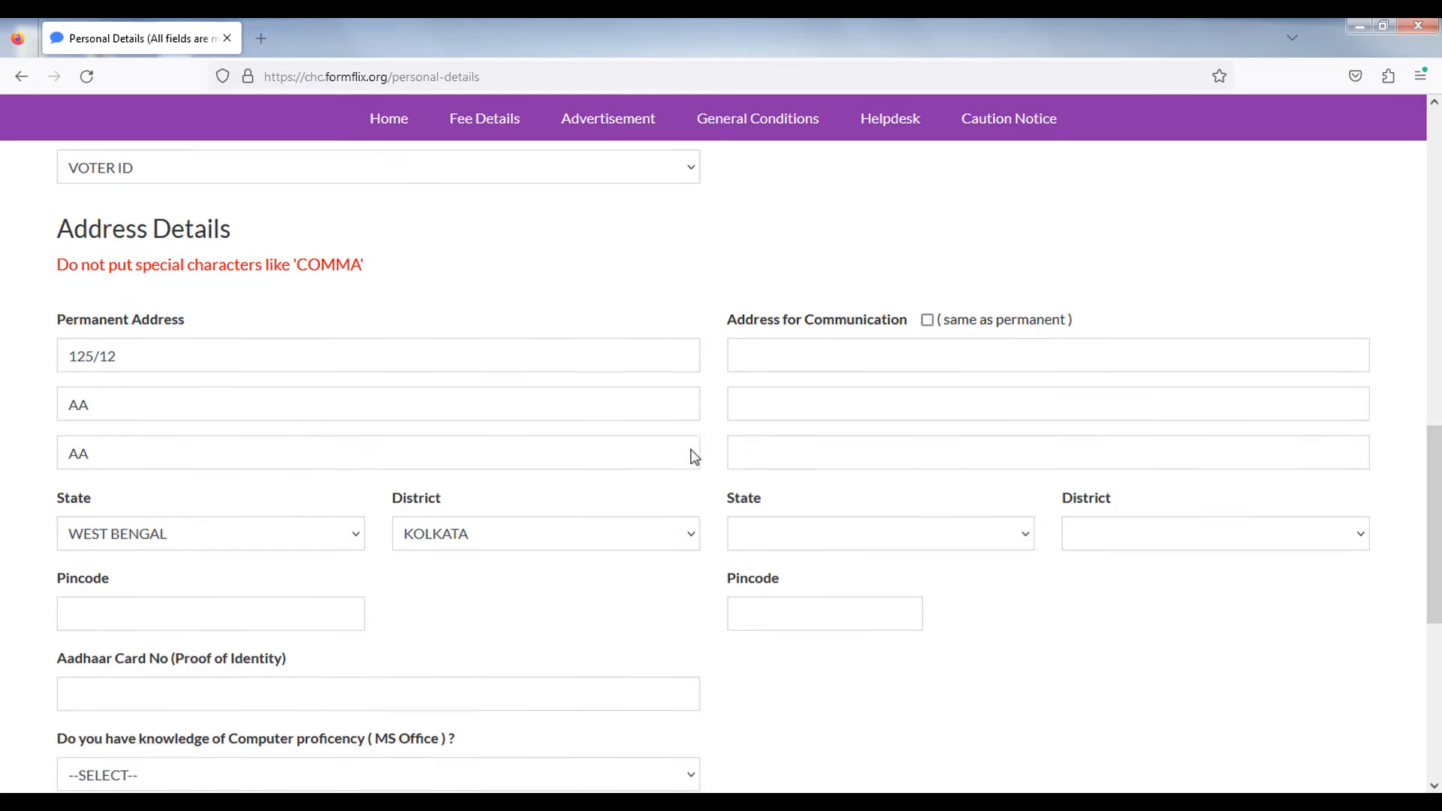
scroll(695, 457, "down", 1)
left_click(154, 539)
type("700025")
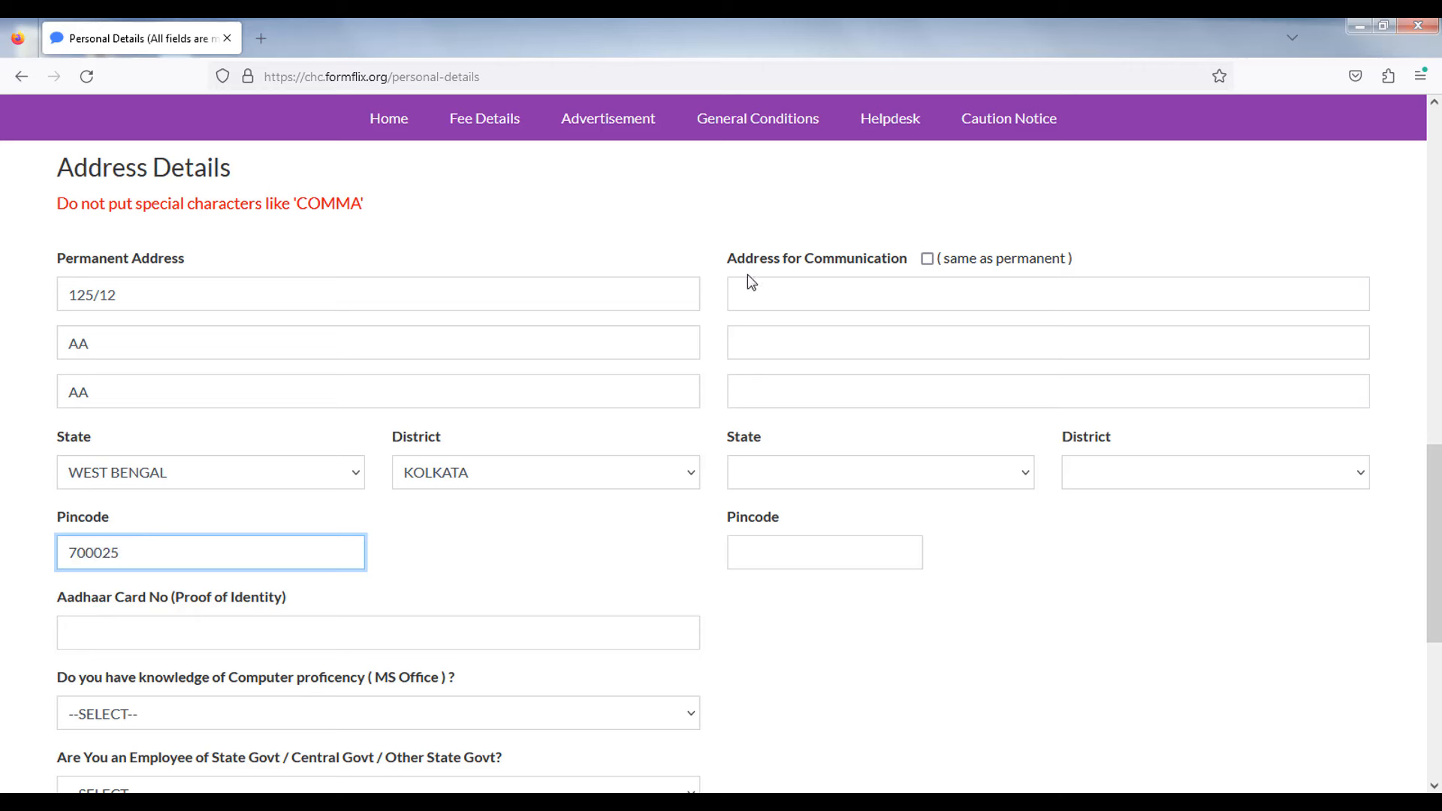
- Tick 'same as permanent' so the communication address copies the permanent address
left_click_drag(724, 260, 844, 262)
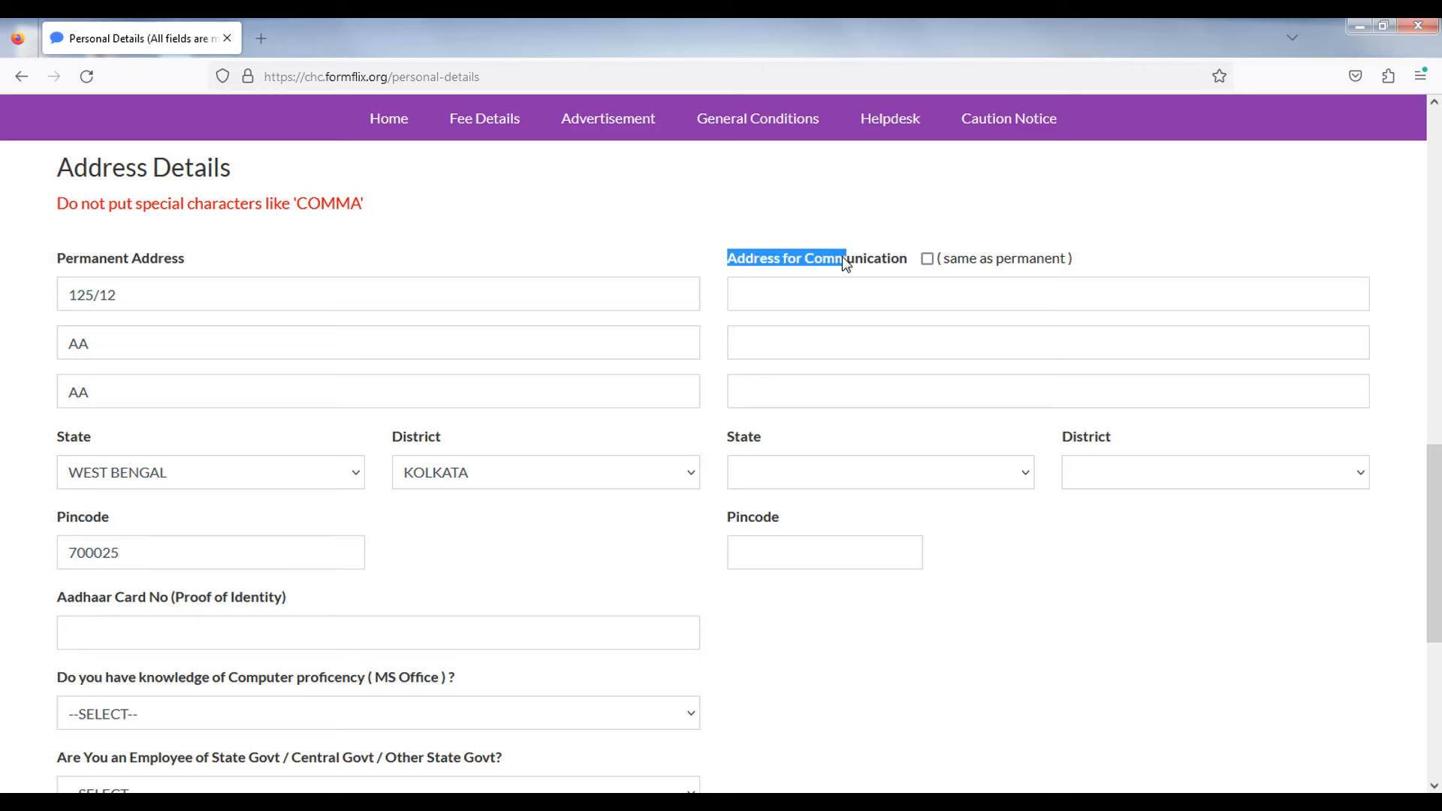
left_click(928, 260)
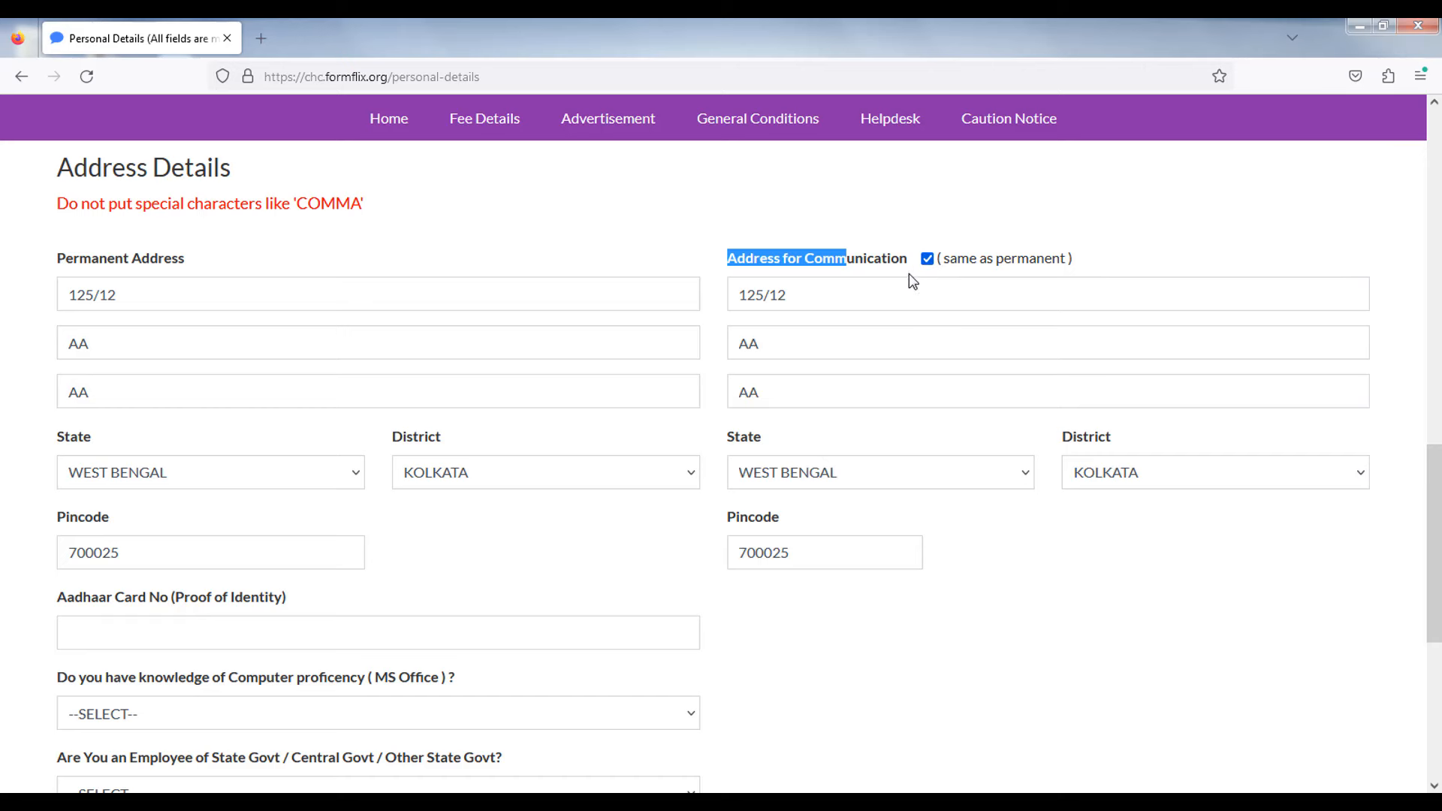
scroll(773, 436, "down", 3)
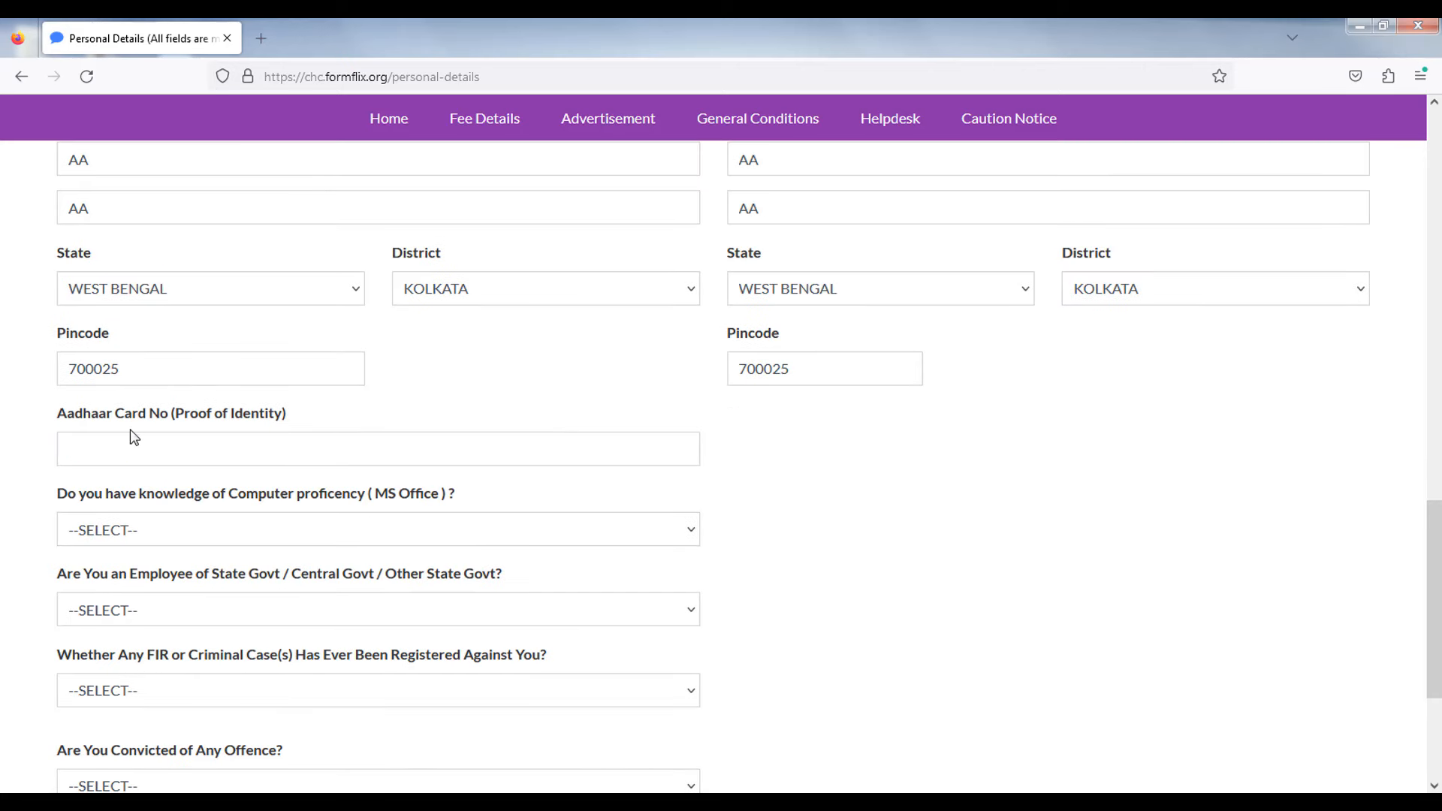
- Enter the applicant's Aadhaar card number
left_click(141, 456)
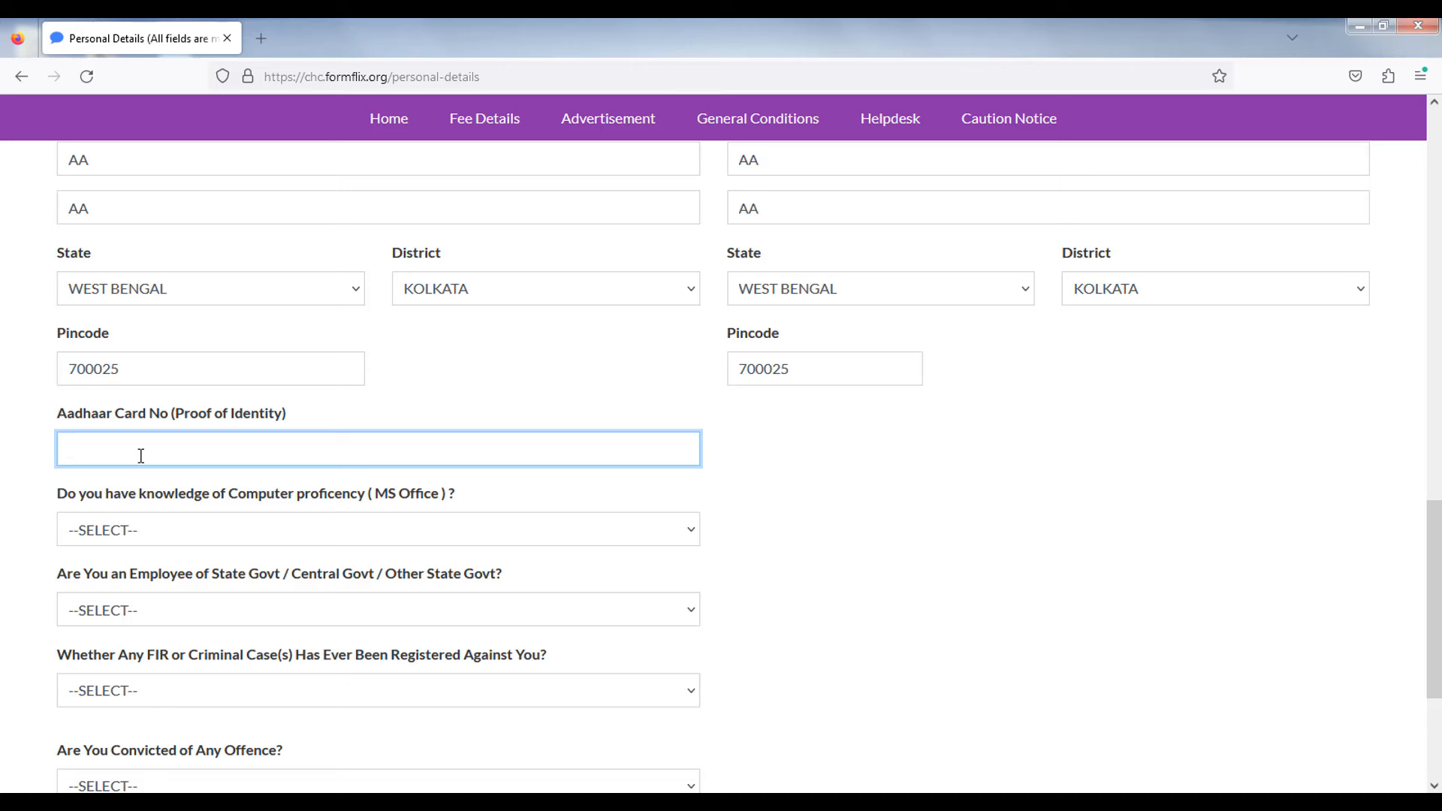
scroll(112, 466, "down", 2)
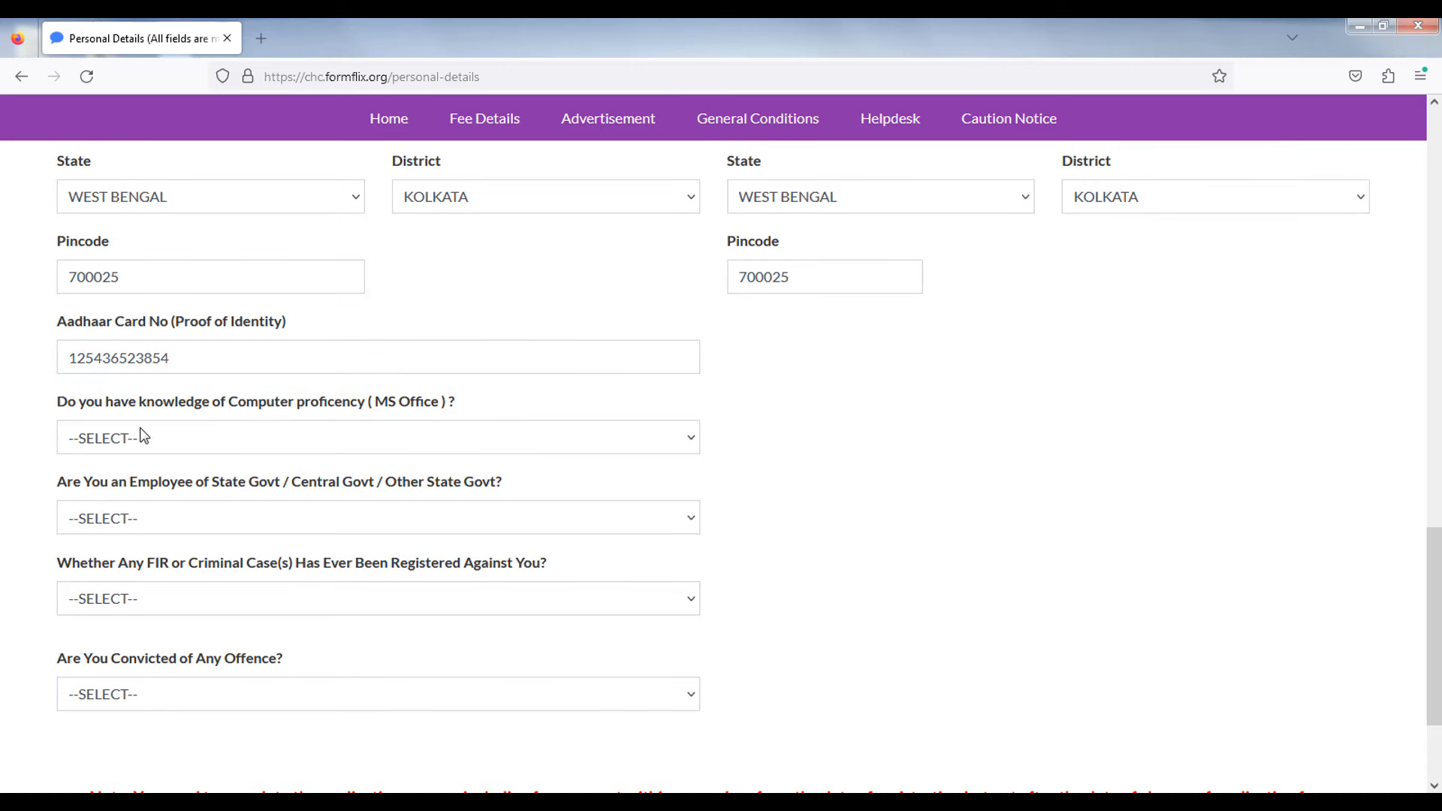
left_click_drag(114, 404, 156, 404)
left_click_drag(383, 418, 576, 417)
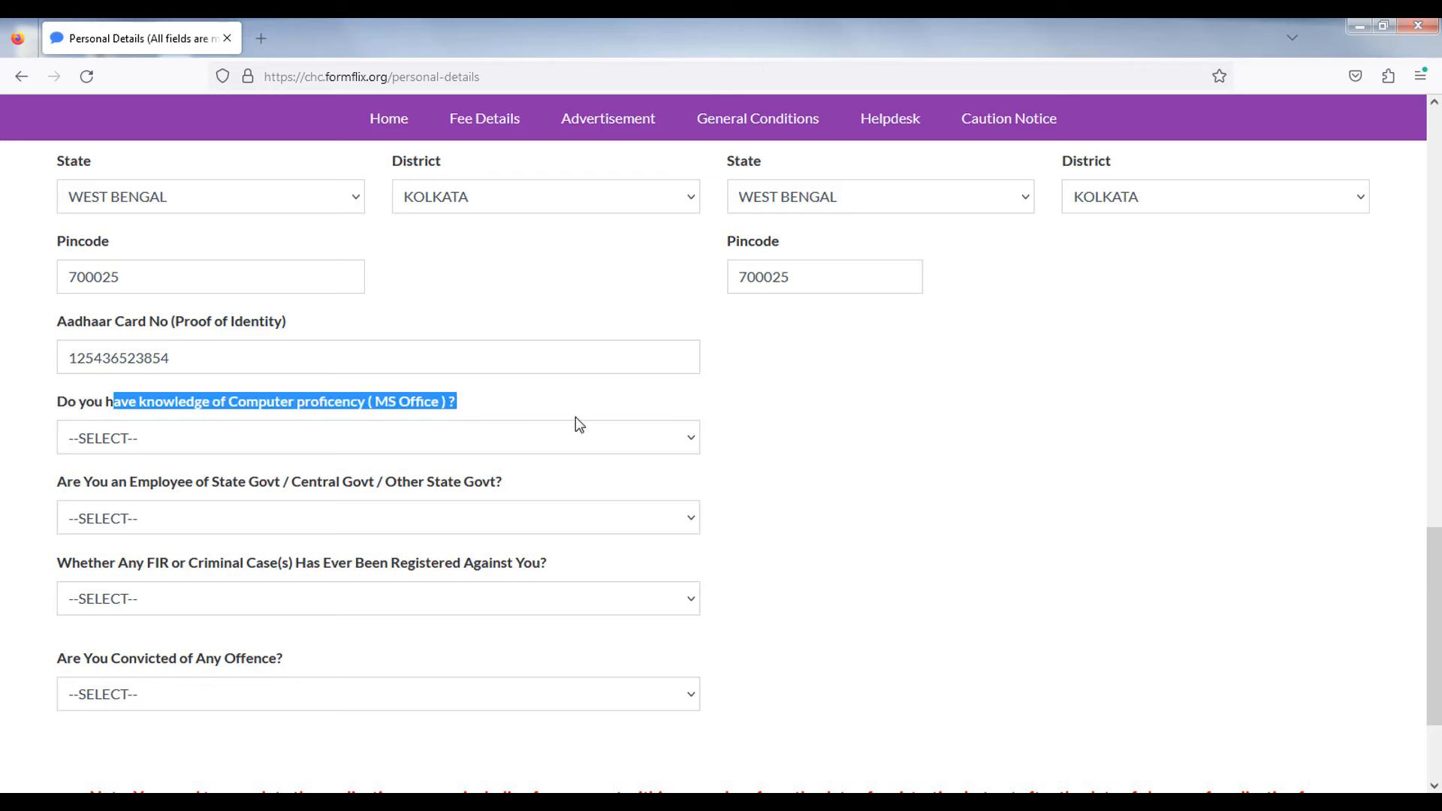
- Answer YES to MS Office proficiency and NO to being a government employee
left_click(159, 449)
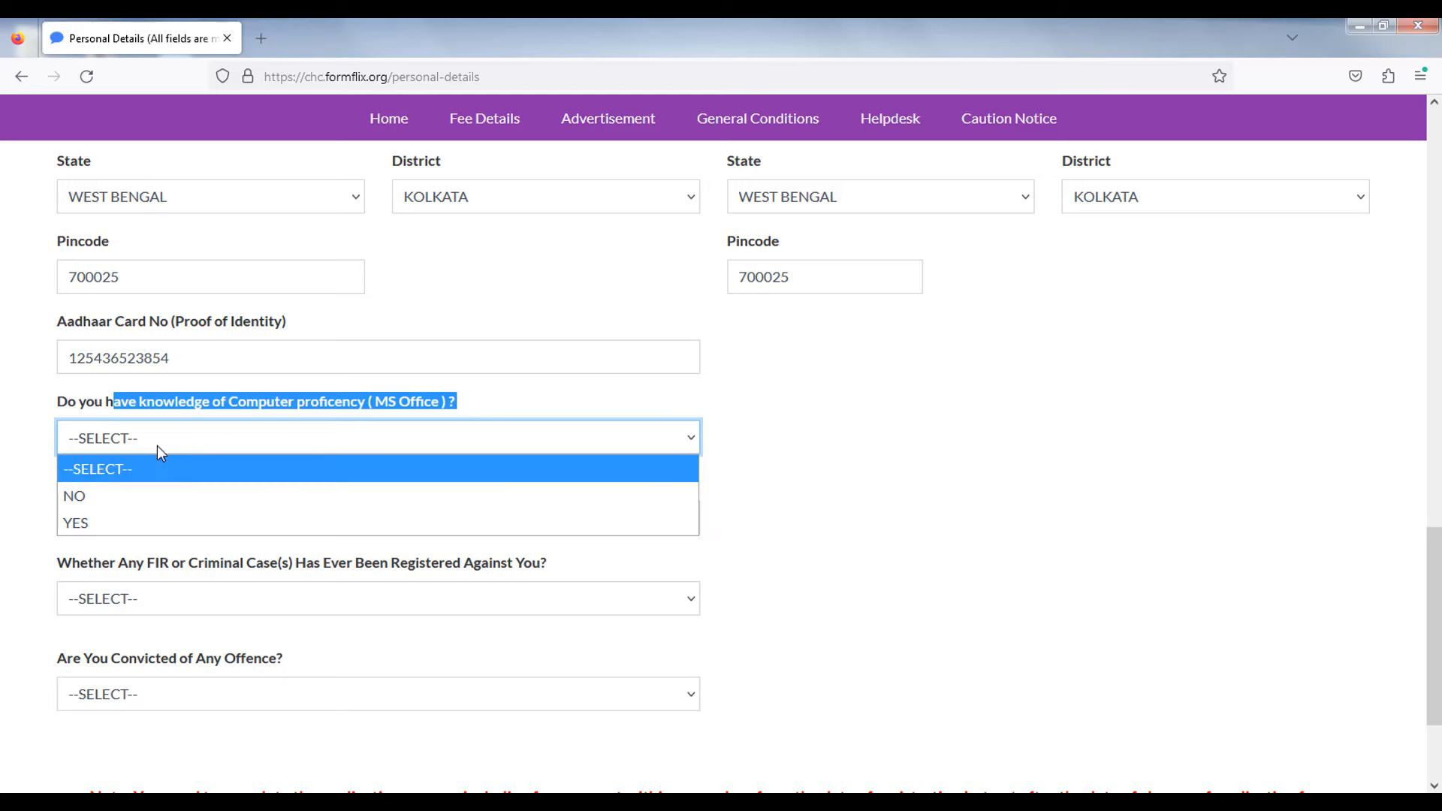
left_click(125, 523)
scroll(142, 473, "down", 1)
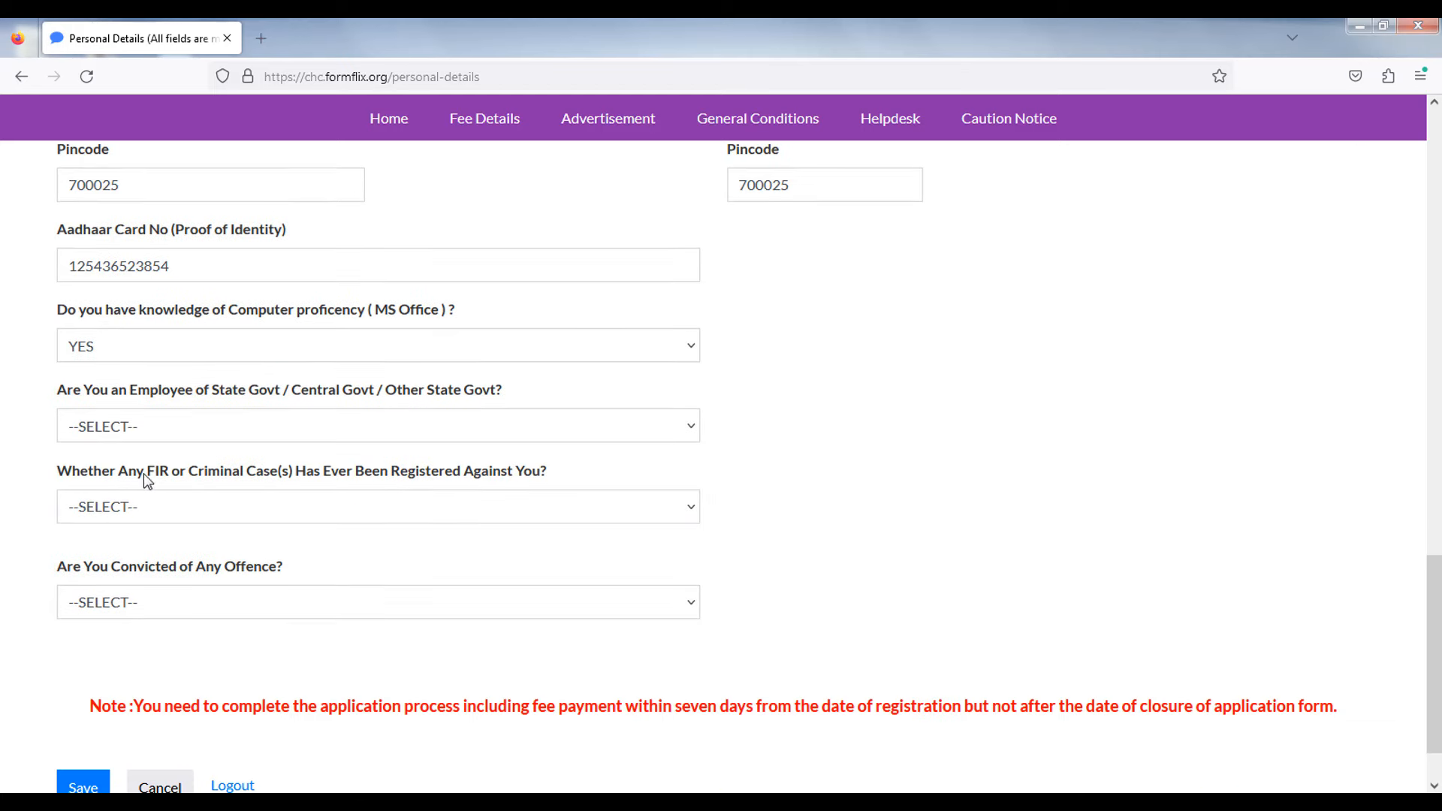
left_click(121, 432)
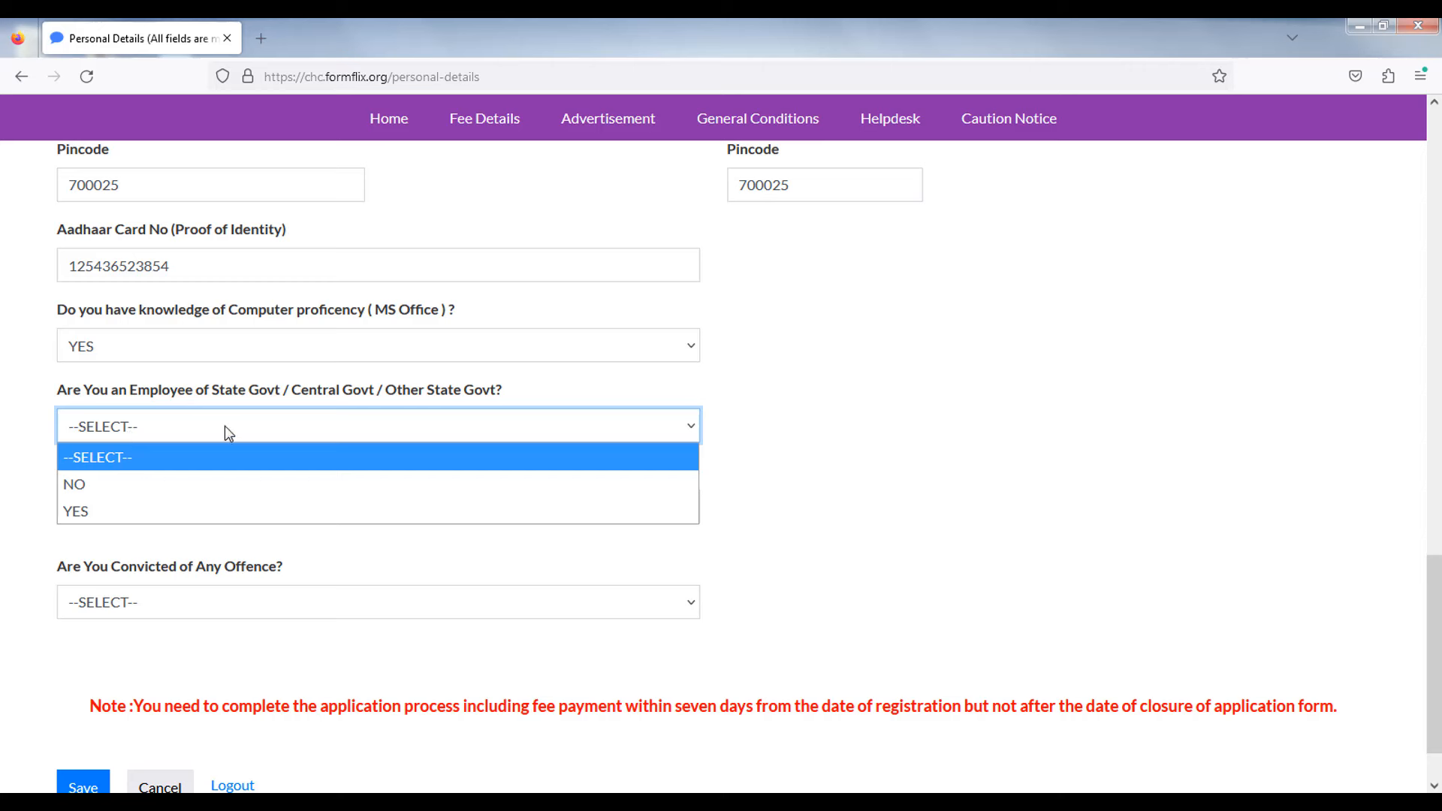
left_click(129, 487)
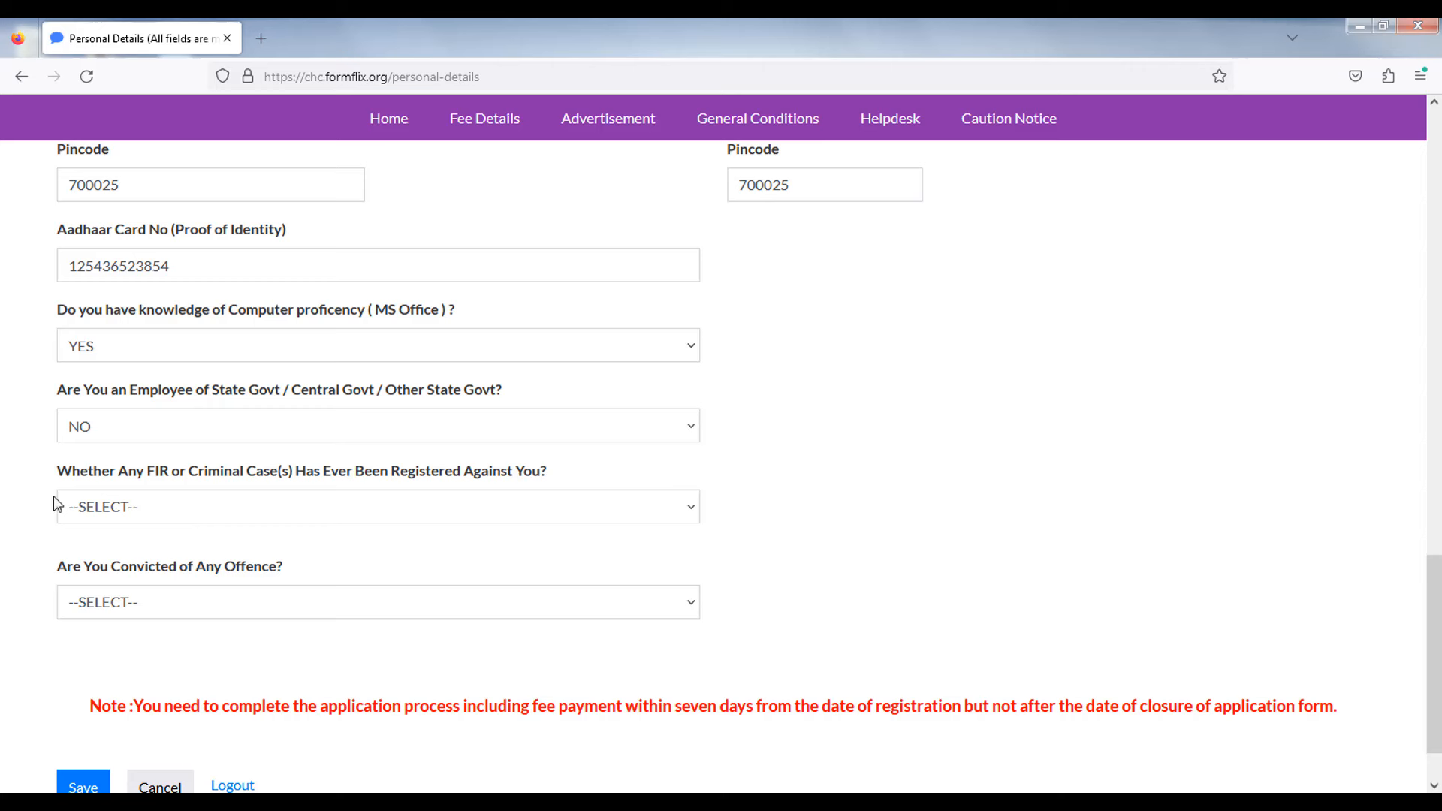
- Answer NO to both the FIR and the conviction questions
left_click_drag(53, 477, 443, 495)
left_click(148, 518)
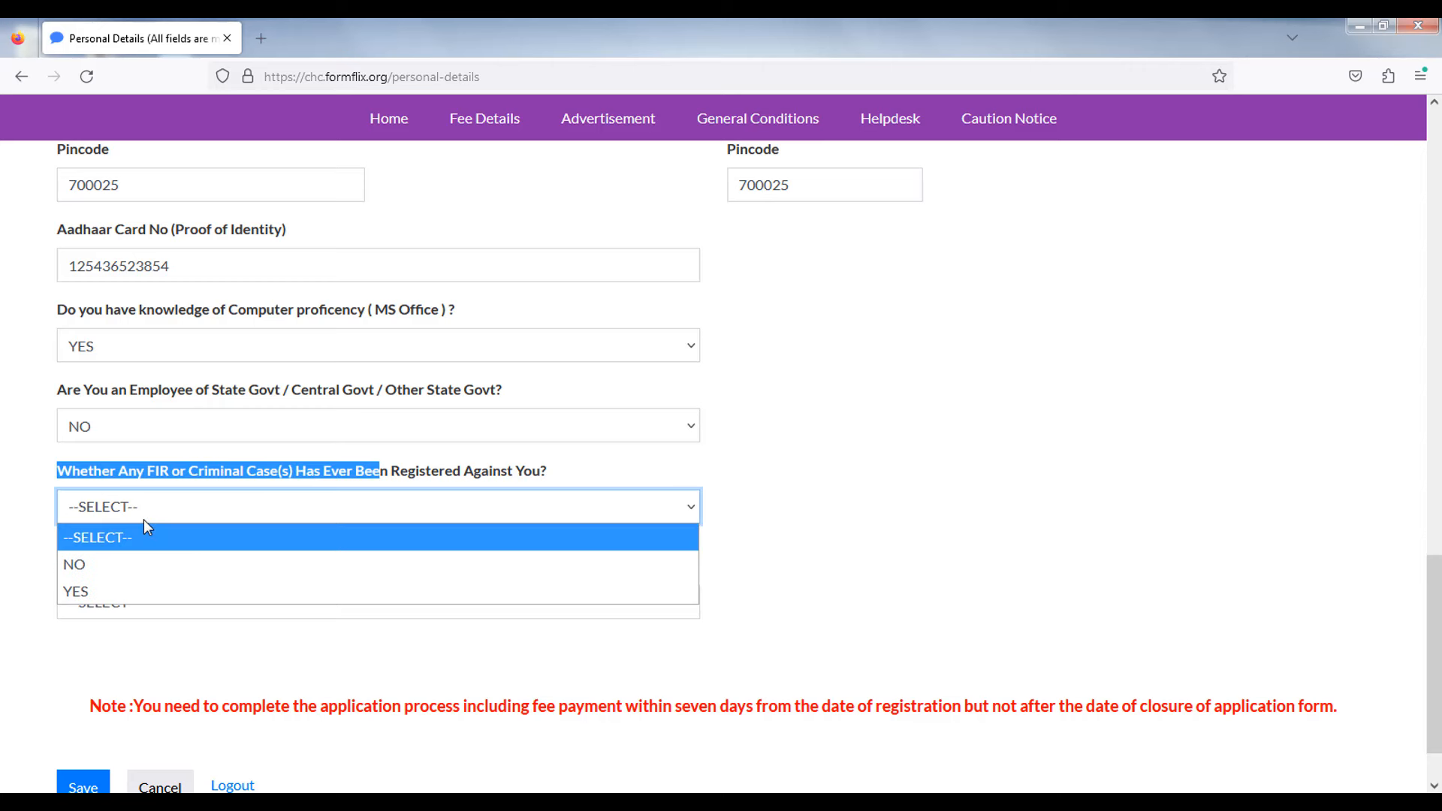
left_click(93, 564)
left_click(15, 565)
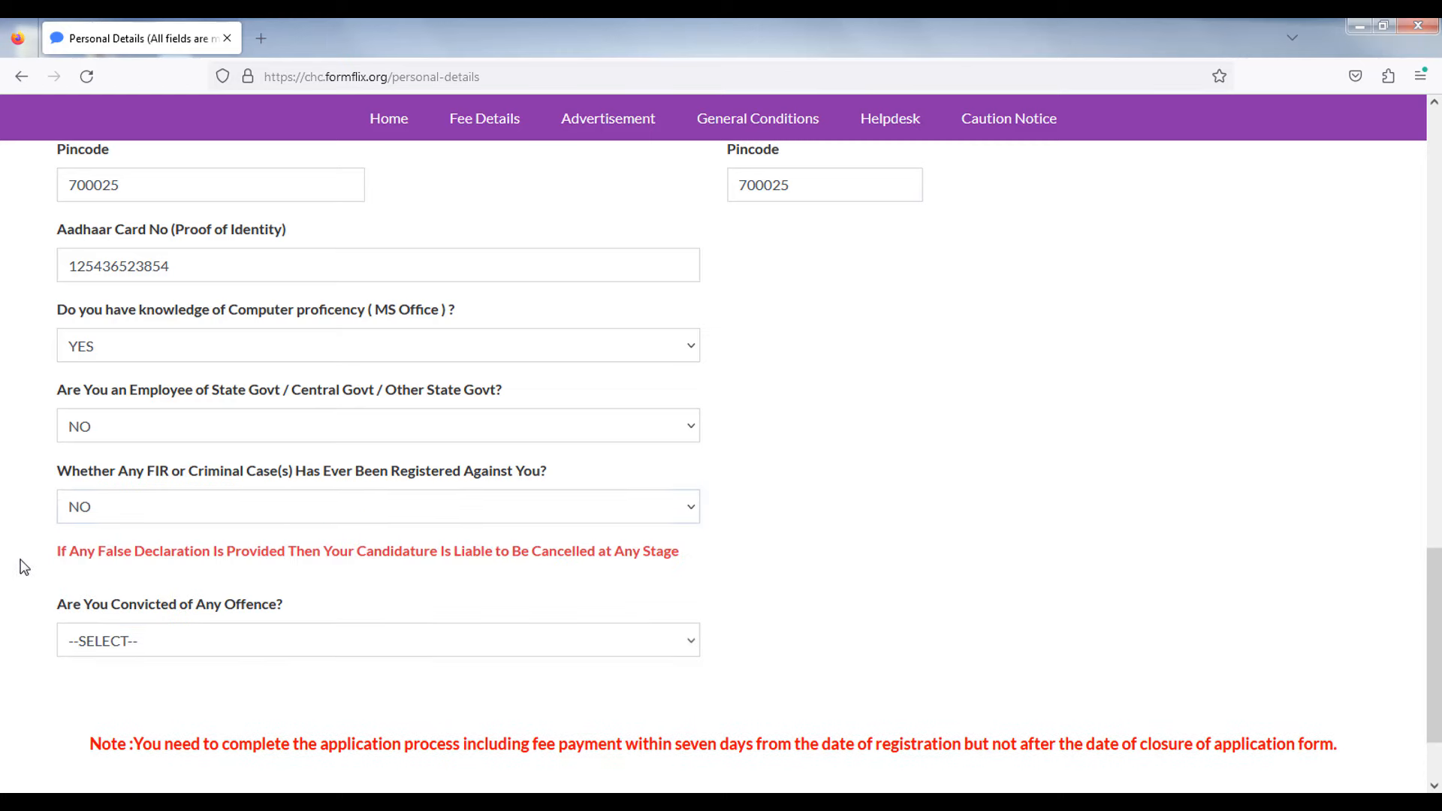
scroll(23, 526, "down", 3)
left_click_drag(52, 494, 296, 489)
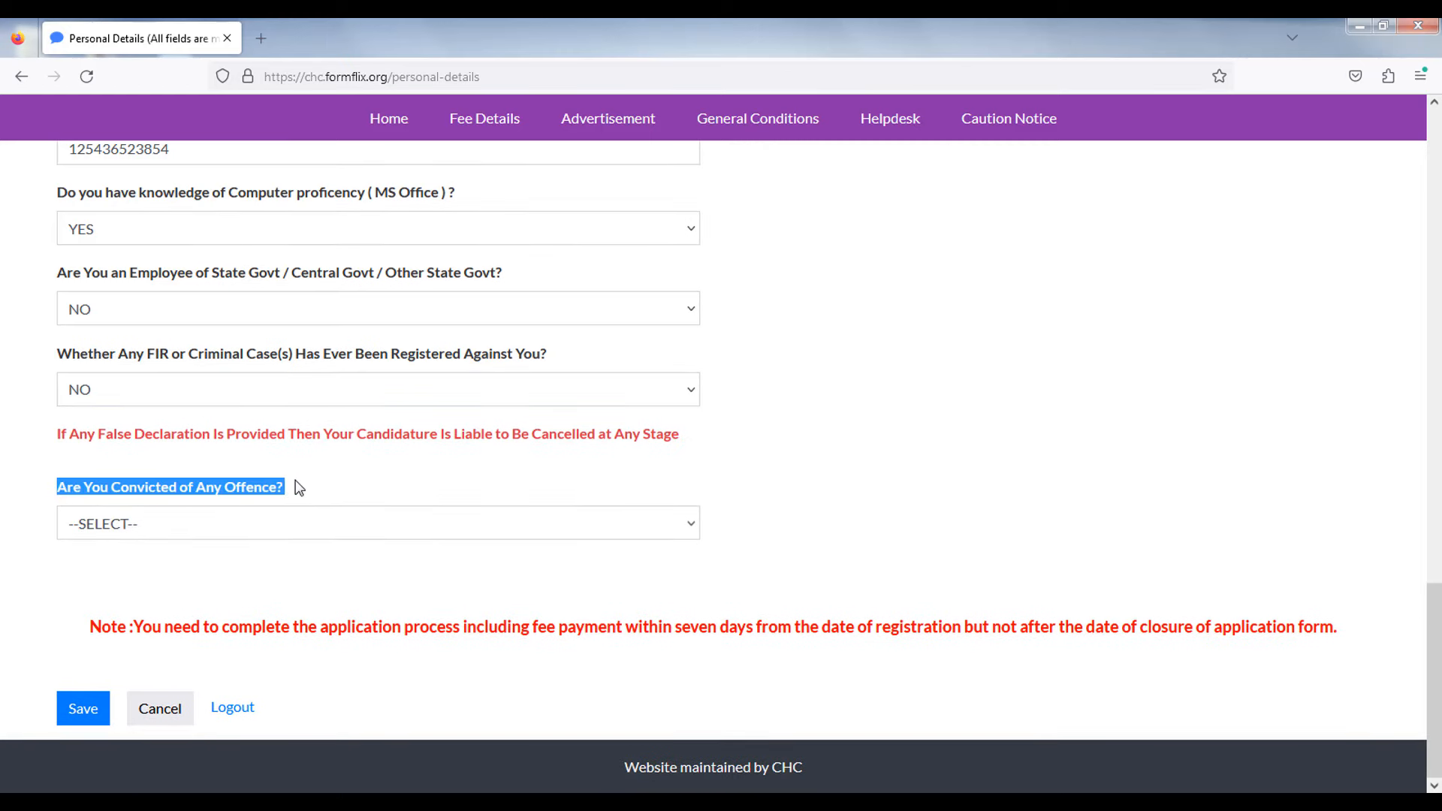
left_click(16, 538)
left_click(104, 526)
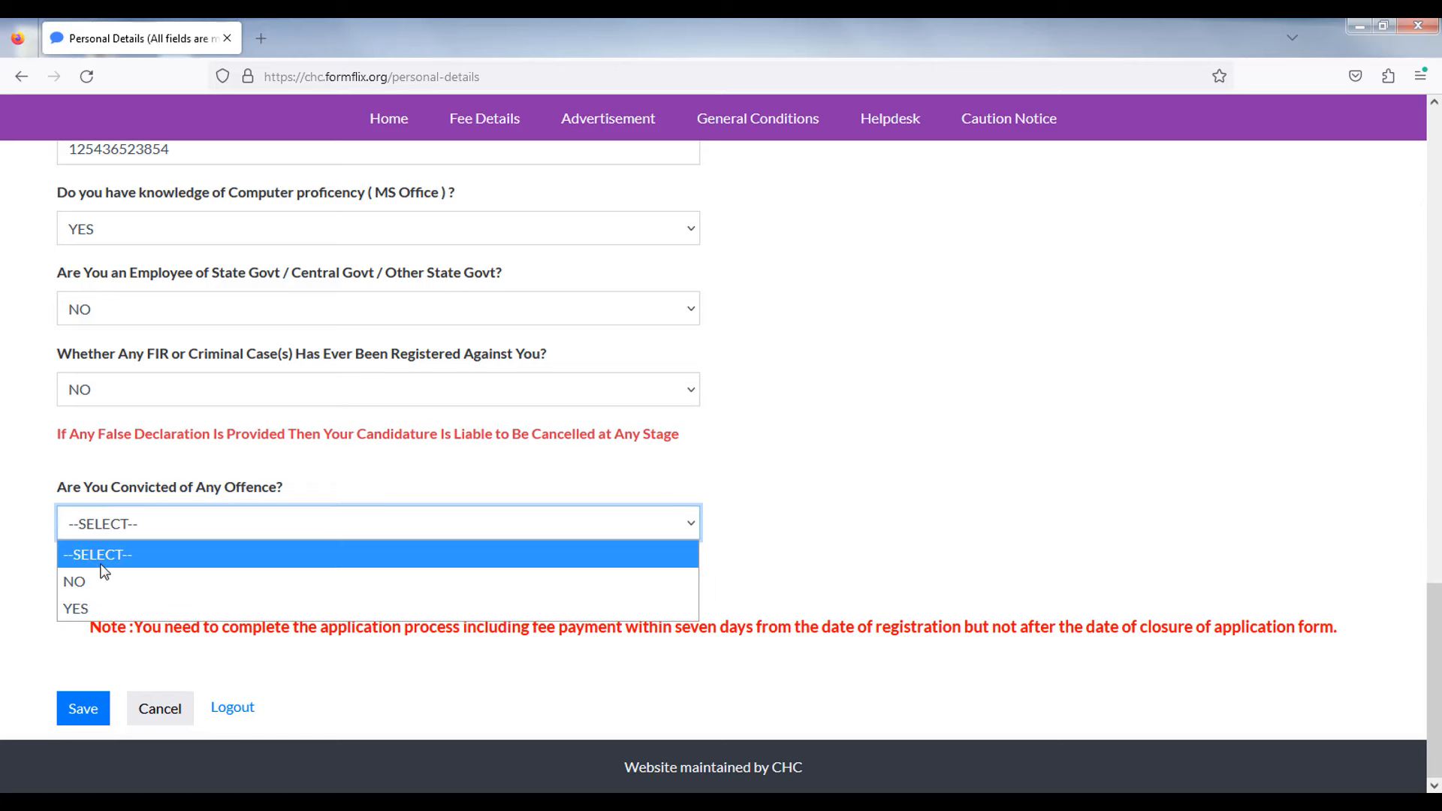
left_click(103, 582)
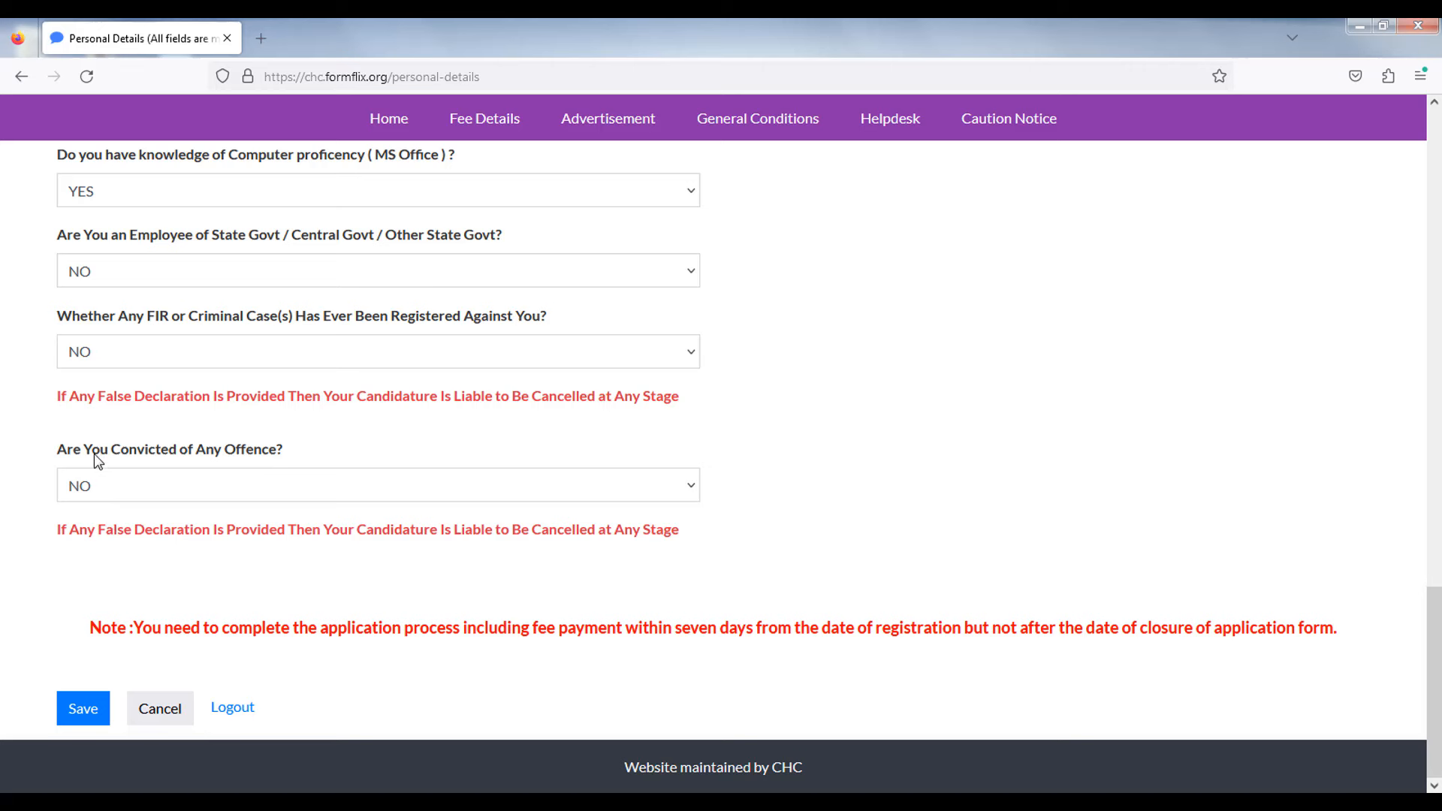
scroll(13, 588, "up", 7)
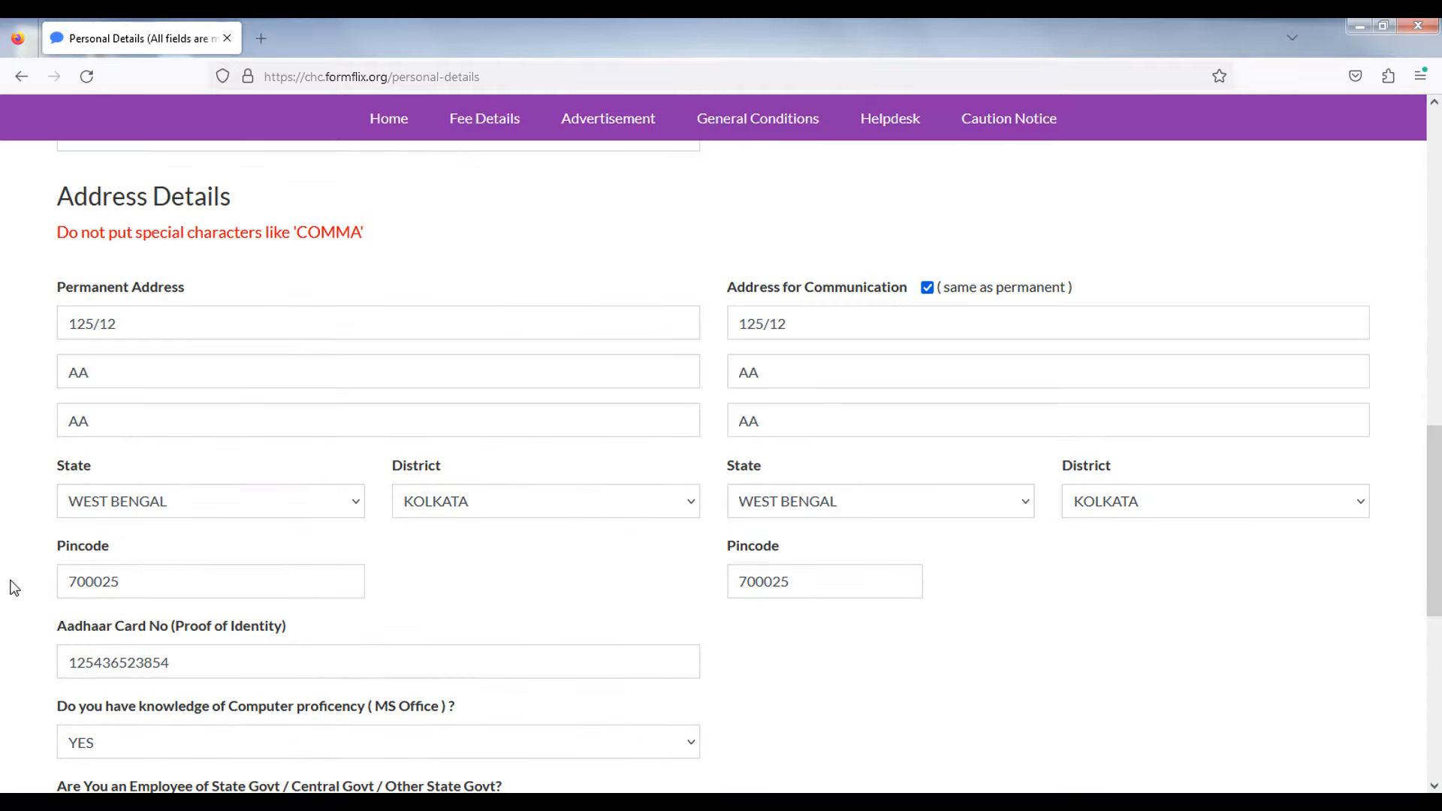
scroll(13, 588, "up", 3)
scroll(14, 587, "down", 10)
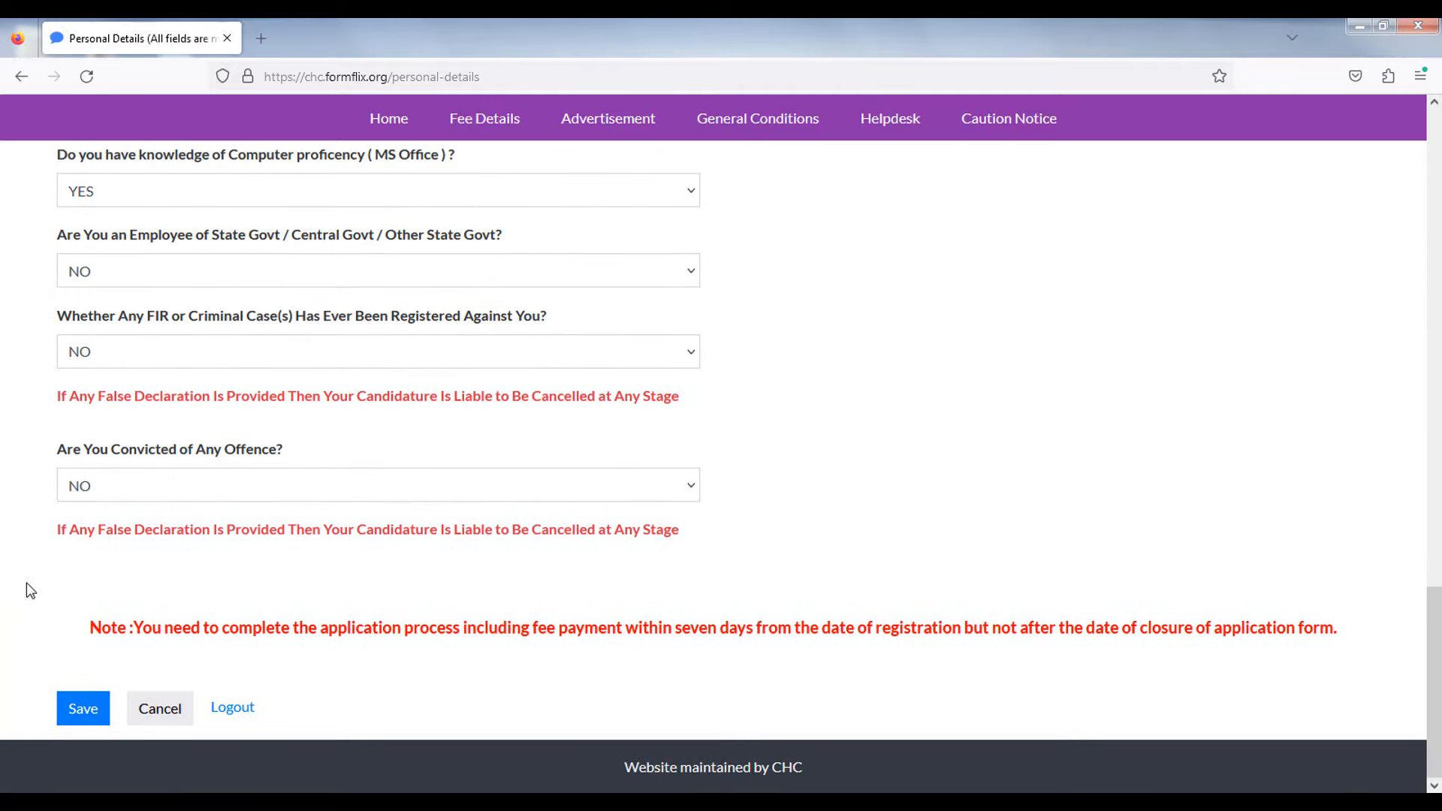
- Attempt to save the personal details and dismiss the required-fields warning
left_click(81, 710)
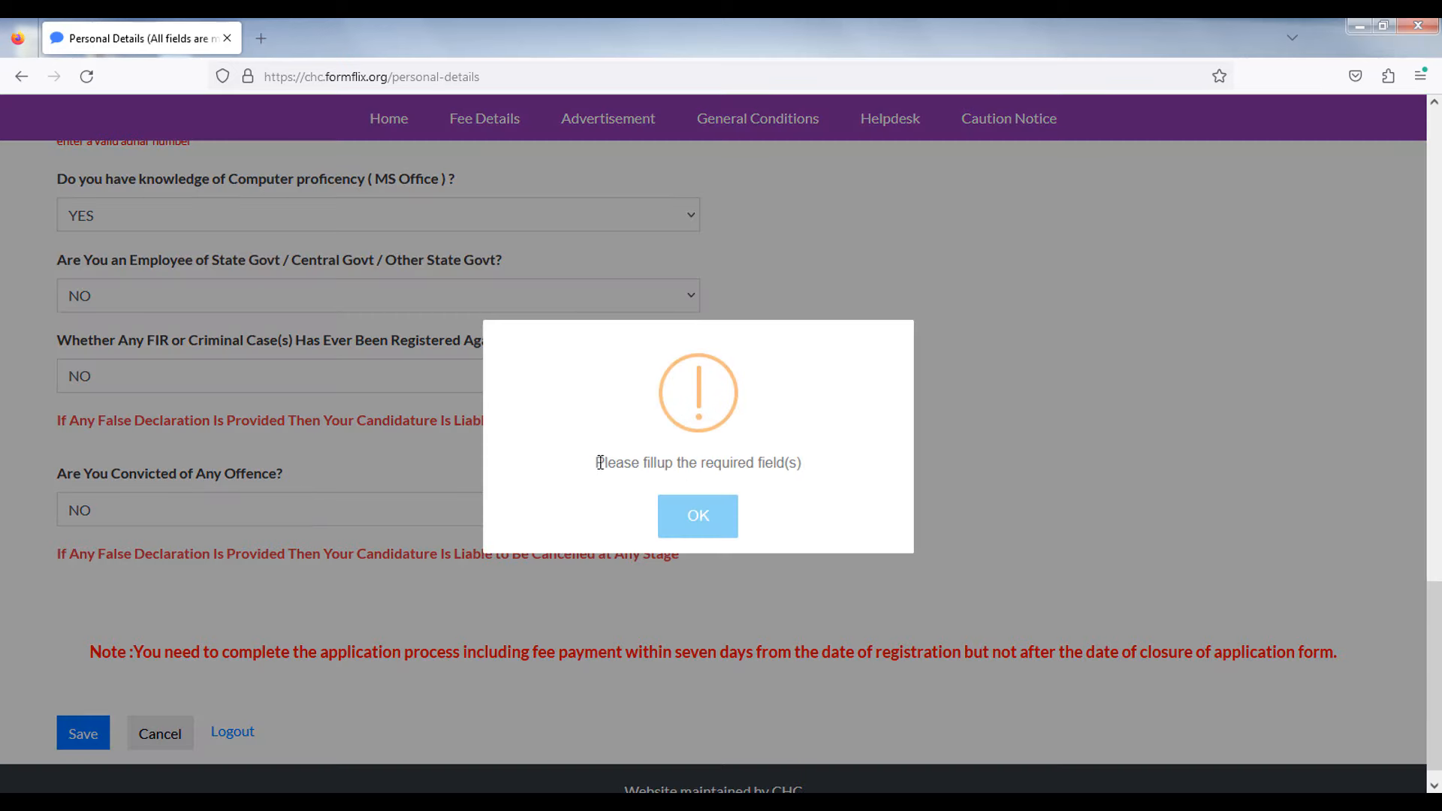
left_click_drag(597, 462, 813, 464)
left_click(725, 528)
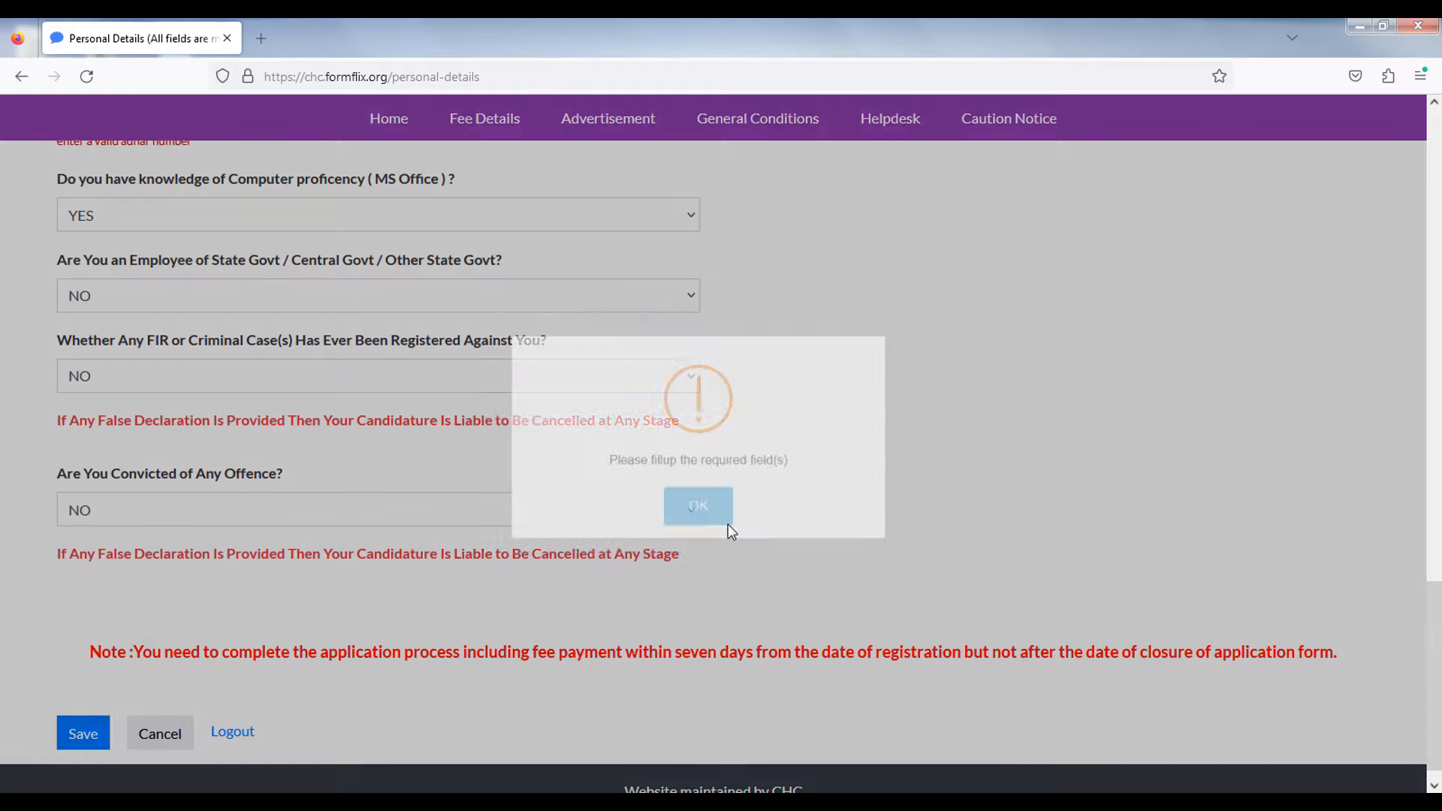
- Check the flagged Aadhaar number field, then save the personal details again
scroll(976, 488, "up", 10)
scroll(961, 500, "down", 6)
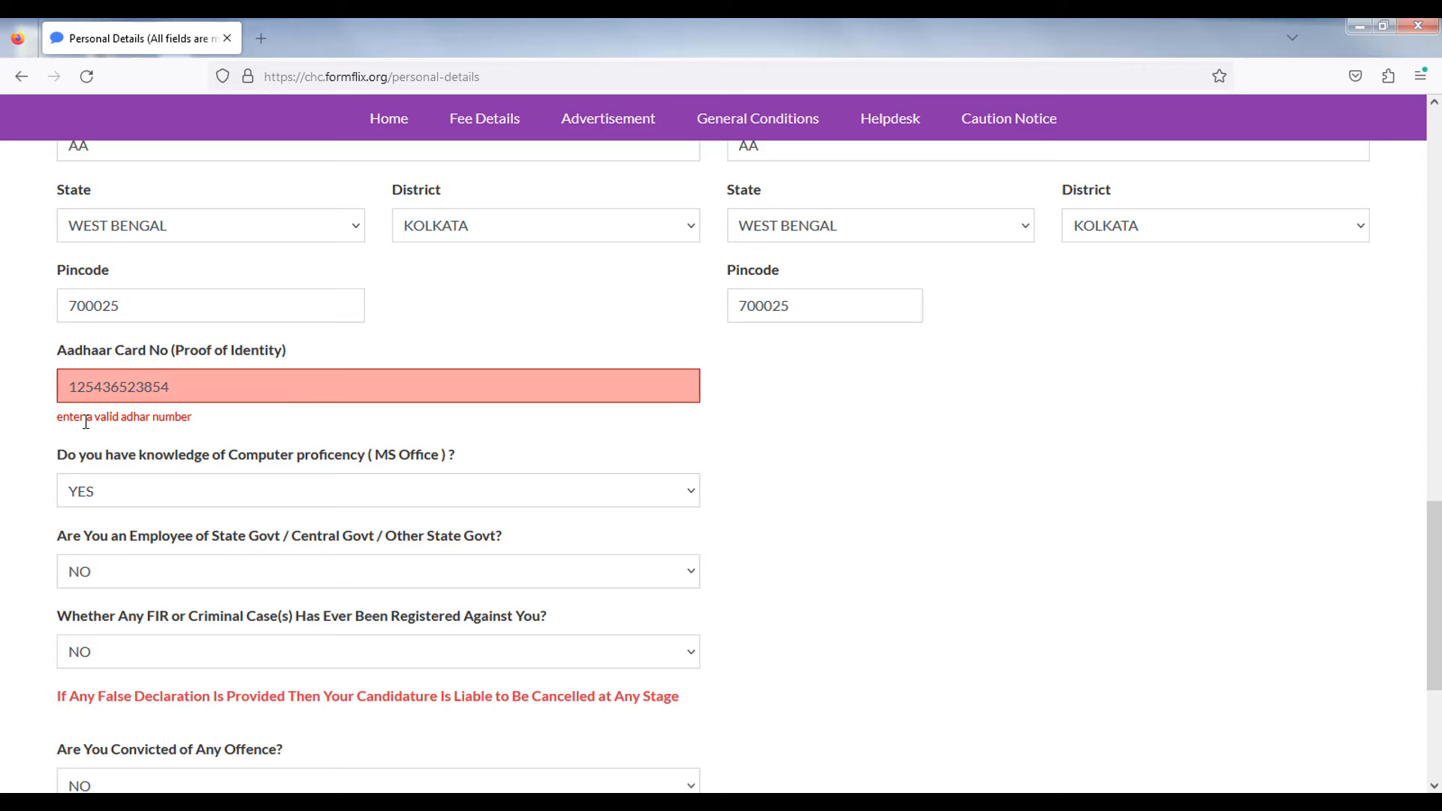
left_click_drag(70, 417, 188, 418)
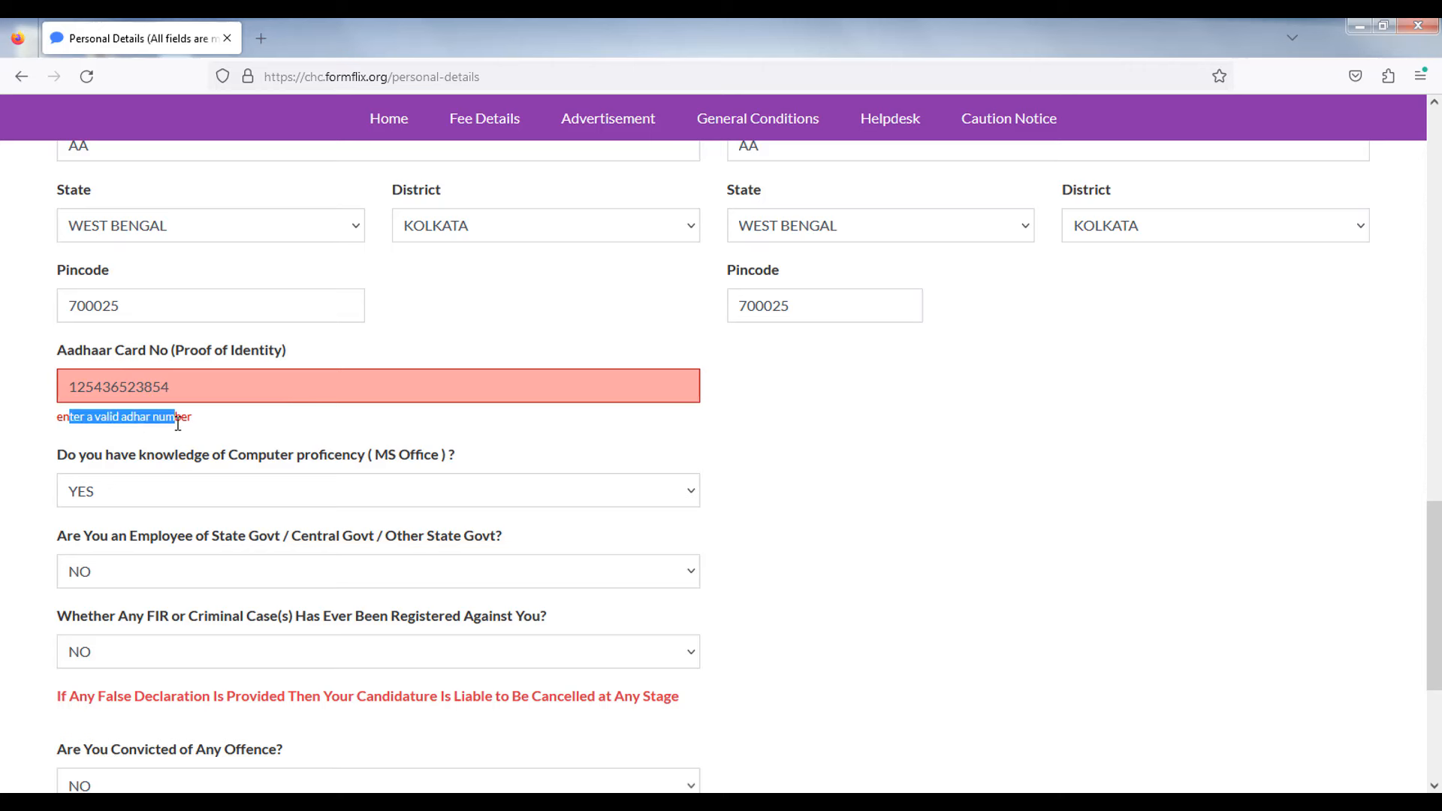
left_click(113, 386)
double_click(137, 389)
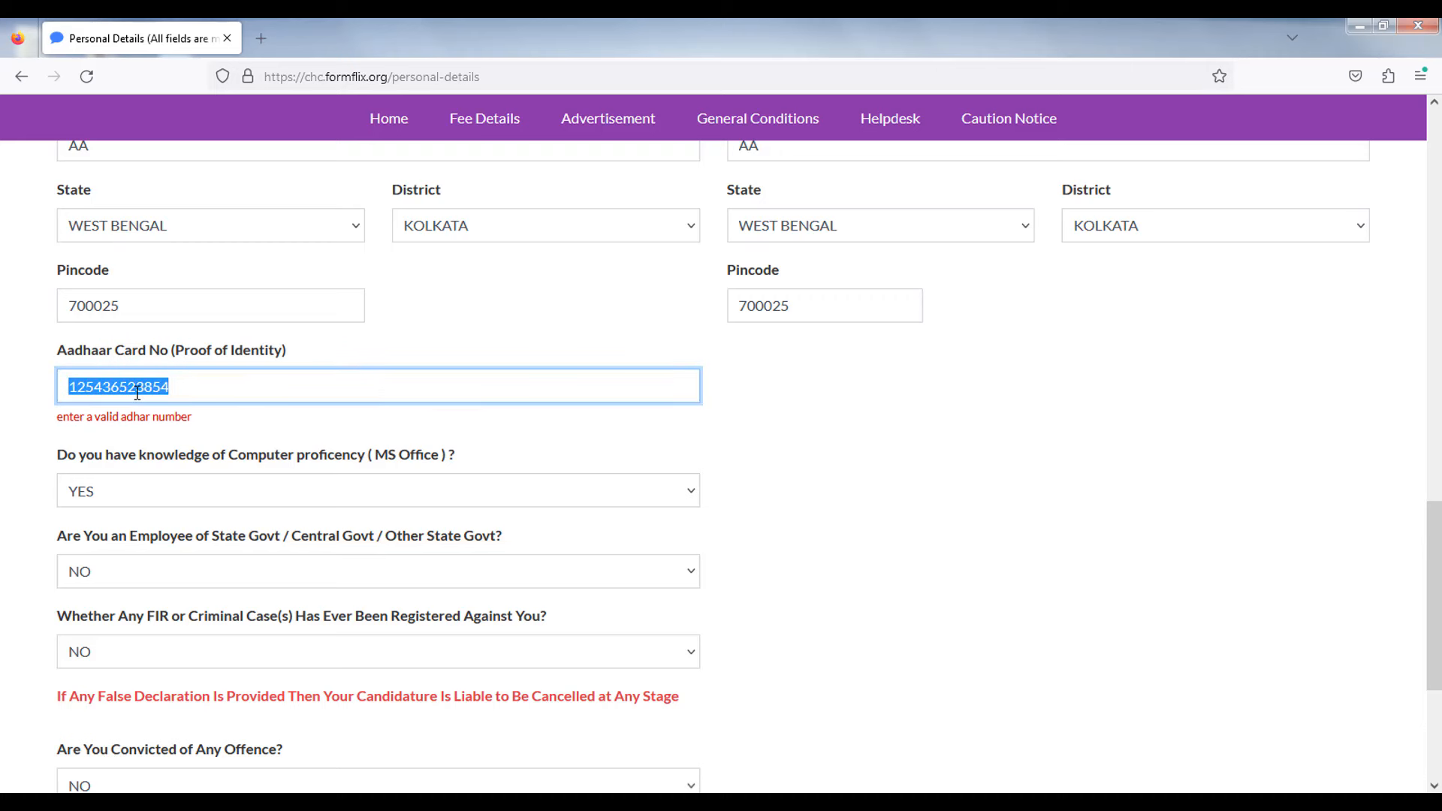
scroll(137, 392, "down", 4)
left_click(81, 705)
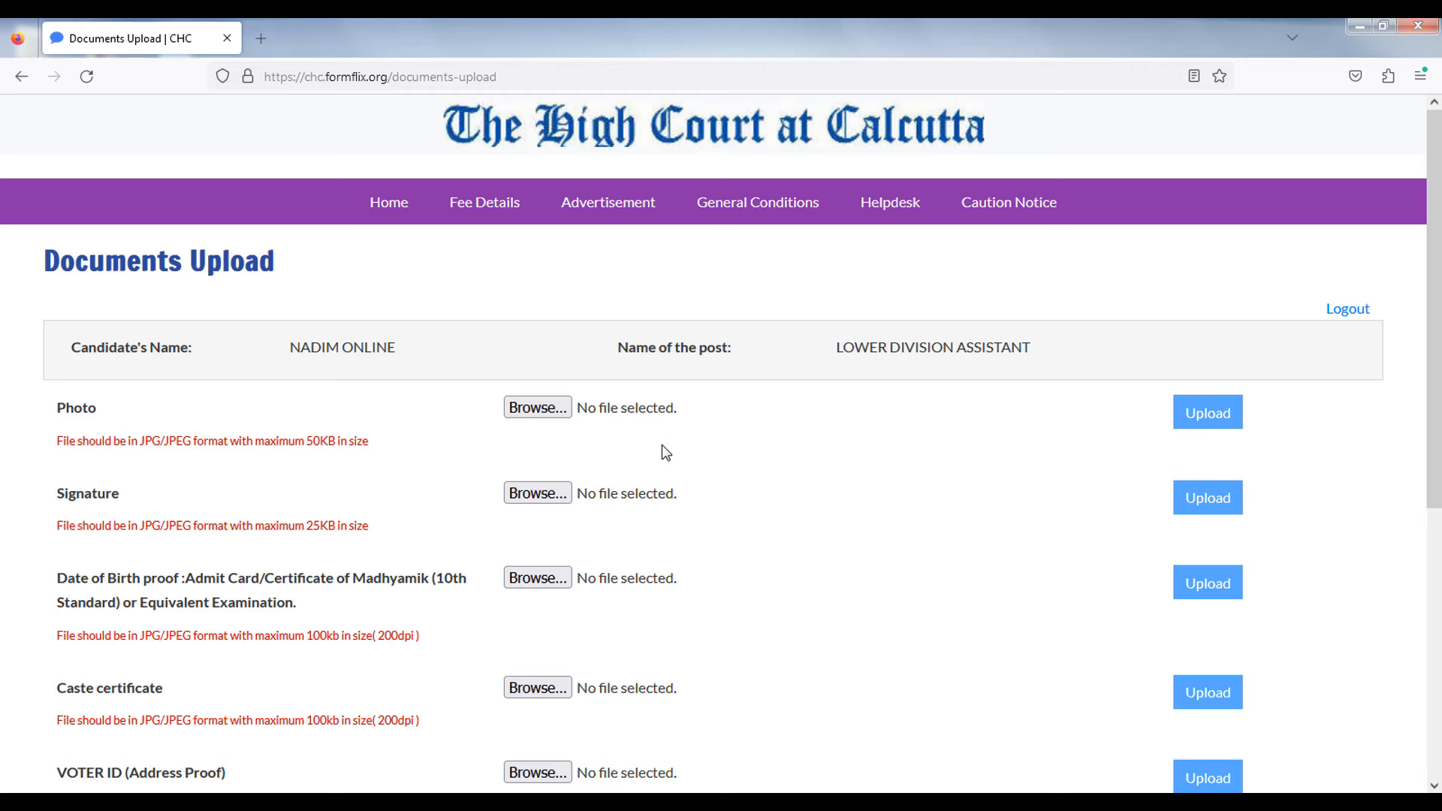
- Review the document rows: Photo, Signature, Date of Birth proof, Caste and Qualification certificates
left_click_drag(47, 418, 104, 418)
left_click_drag(52, 507, 135, 502)
scroll(134, 573, "down", 3)
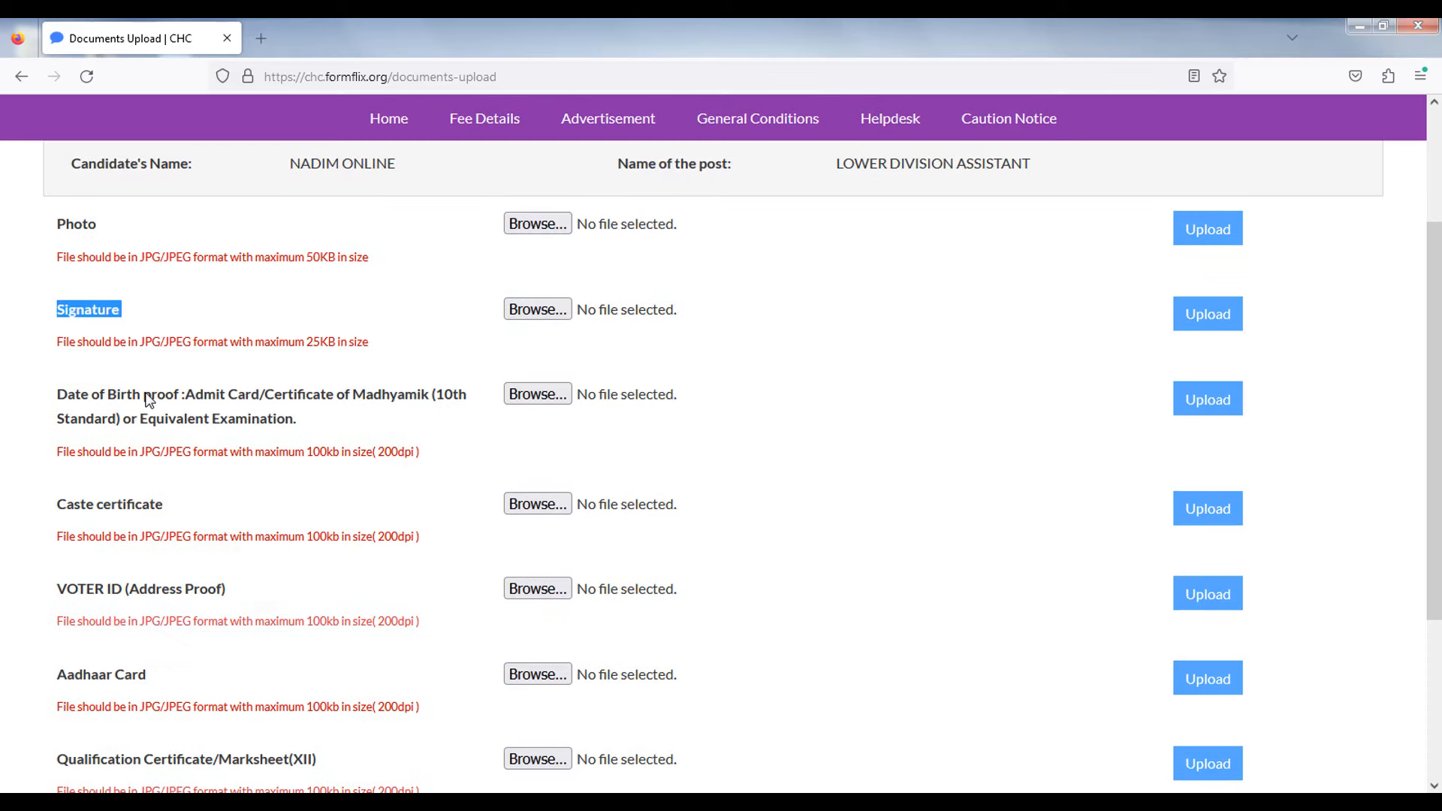
left_click_drag(148, 401, 261, 420)
left_click_drag(67, 505, 191, 531)
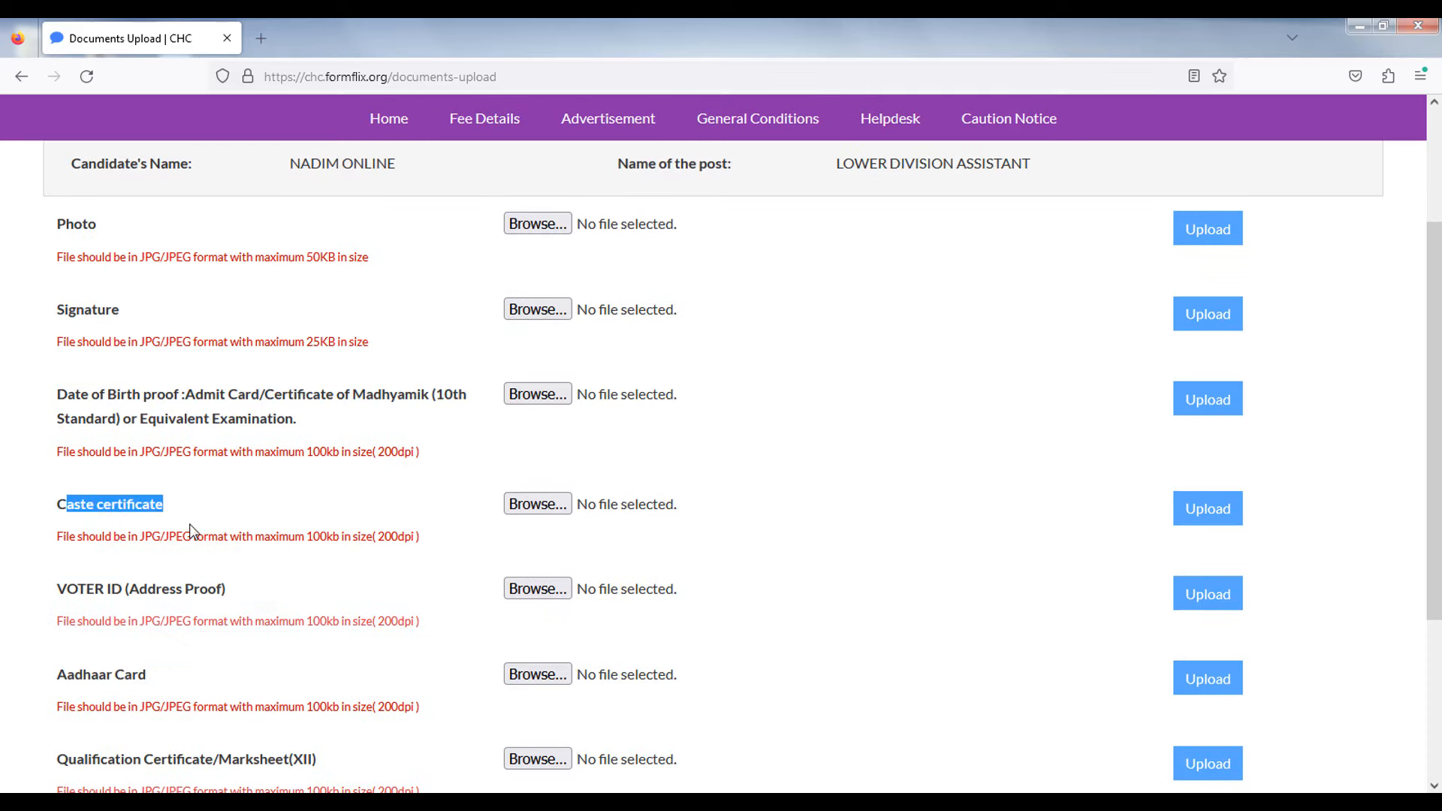
scroll(191, 531, "down", 3)
left_click_drag(93, 411, 185, 412)
left_click_drag(67, 492, 131, 528)
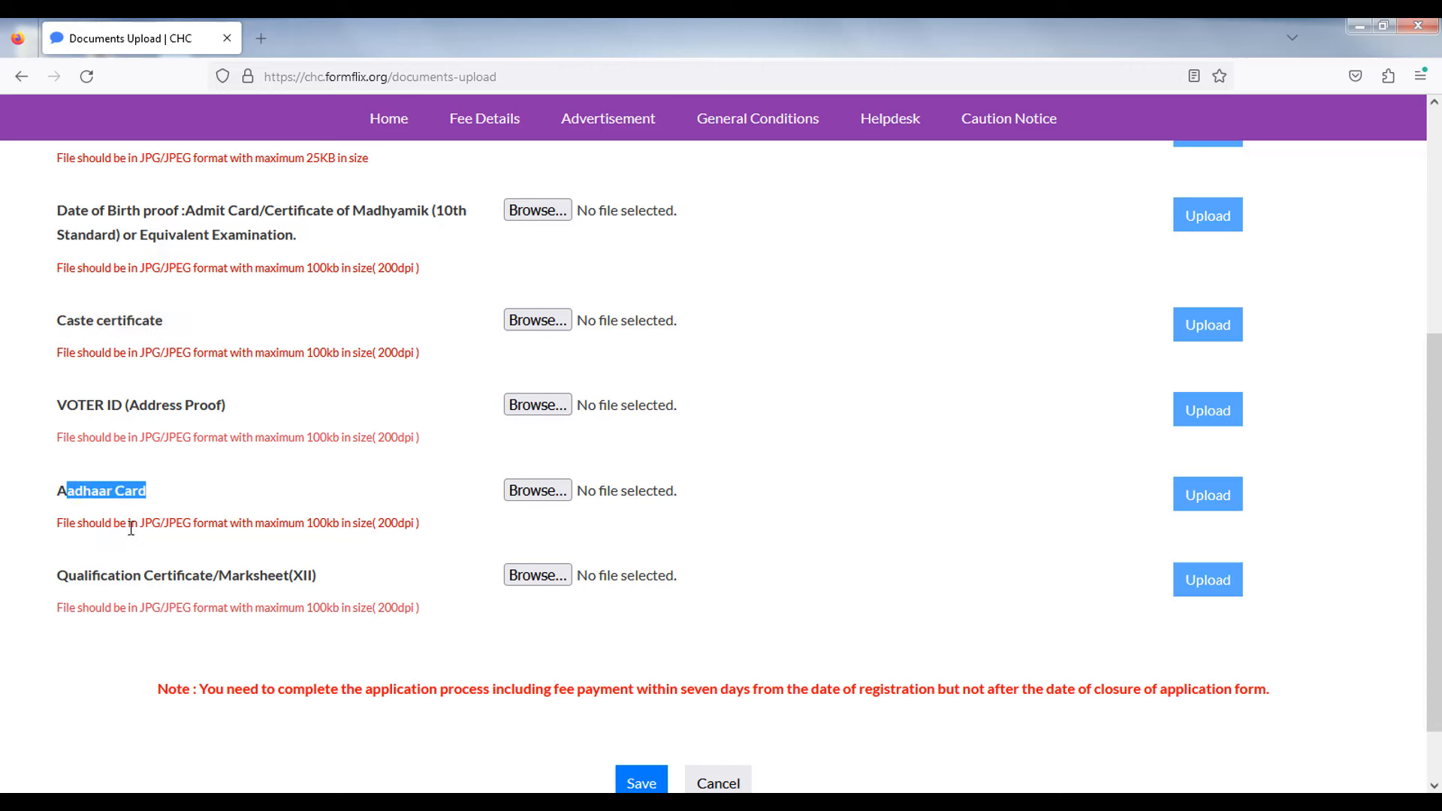
left_click_drag(67, 579, 220, 577)
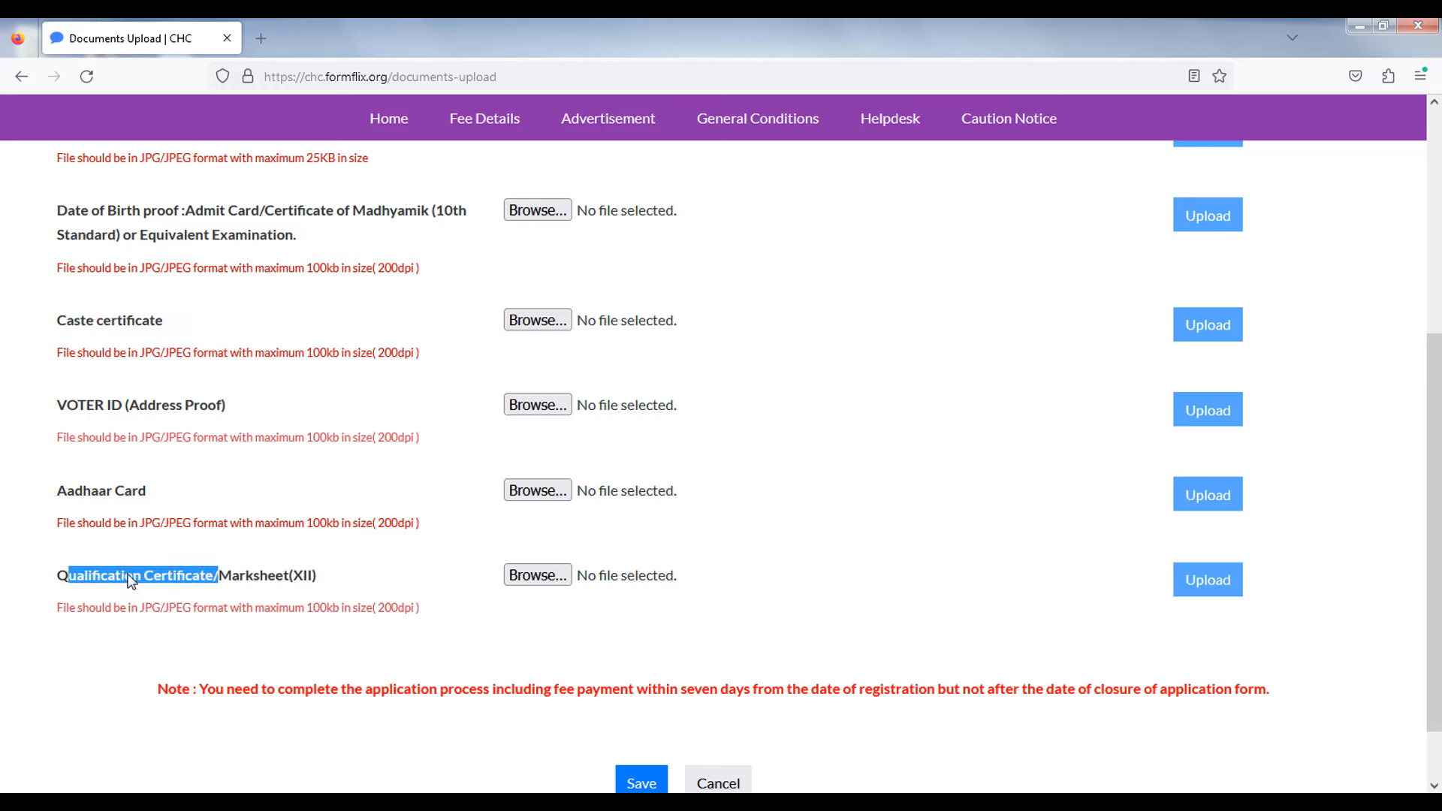
left_click(4, 595)
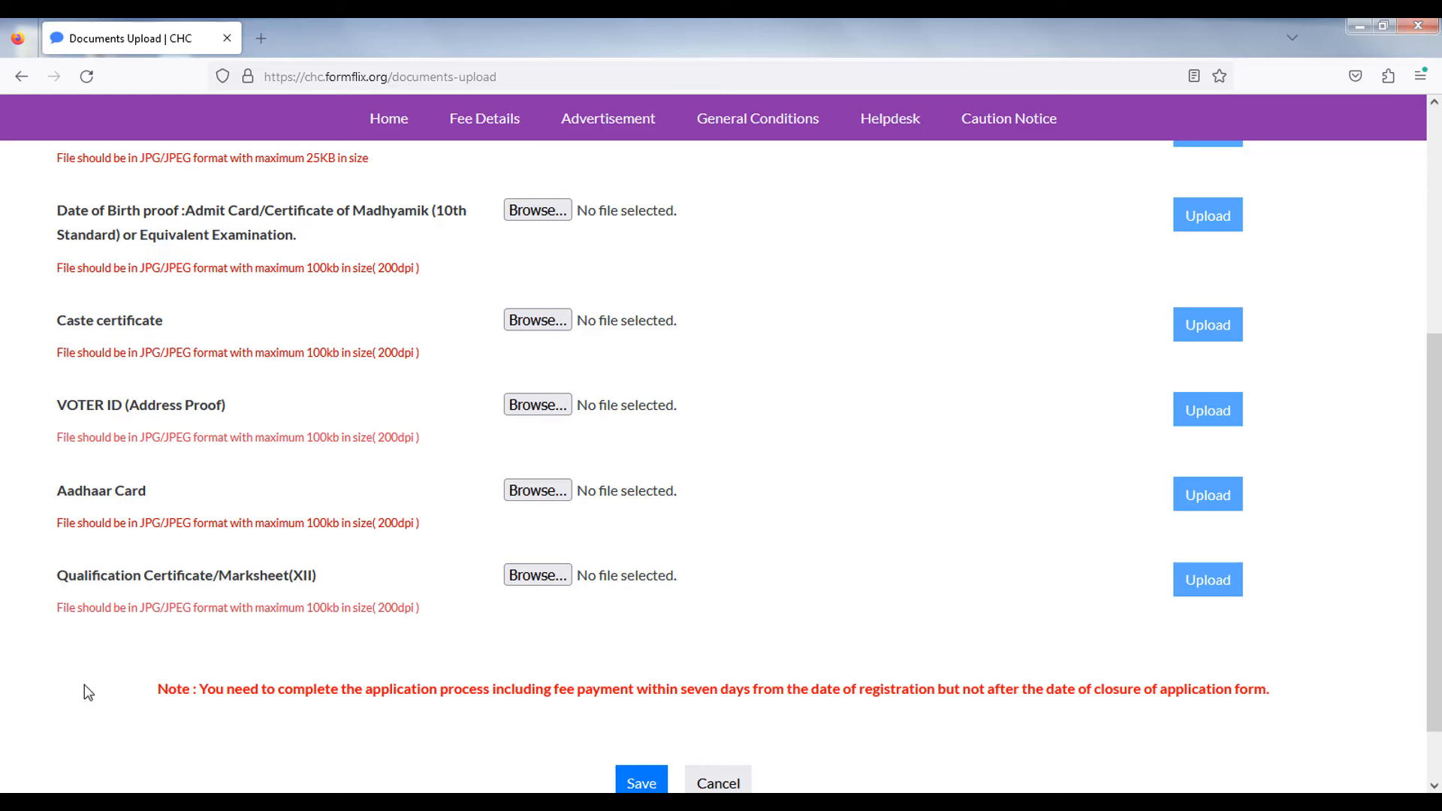
scroll(84, 684, "up", 3)
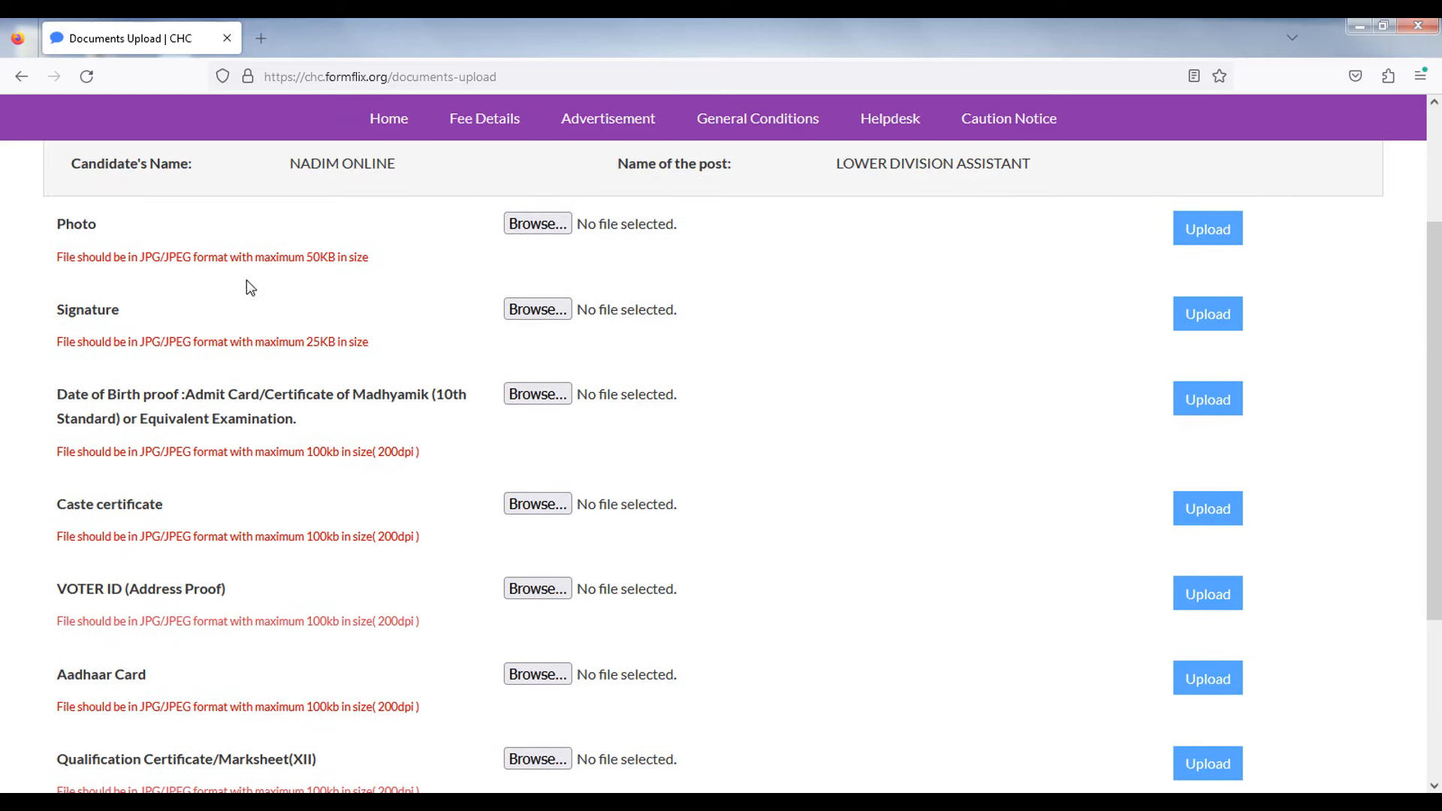
- Check the size limits: photo 50KB, signature 25KB, caste certificate 100kb, VOTER ID note
left_click_drag(253, 257, 369, 257)
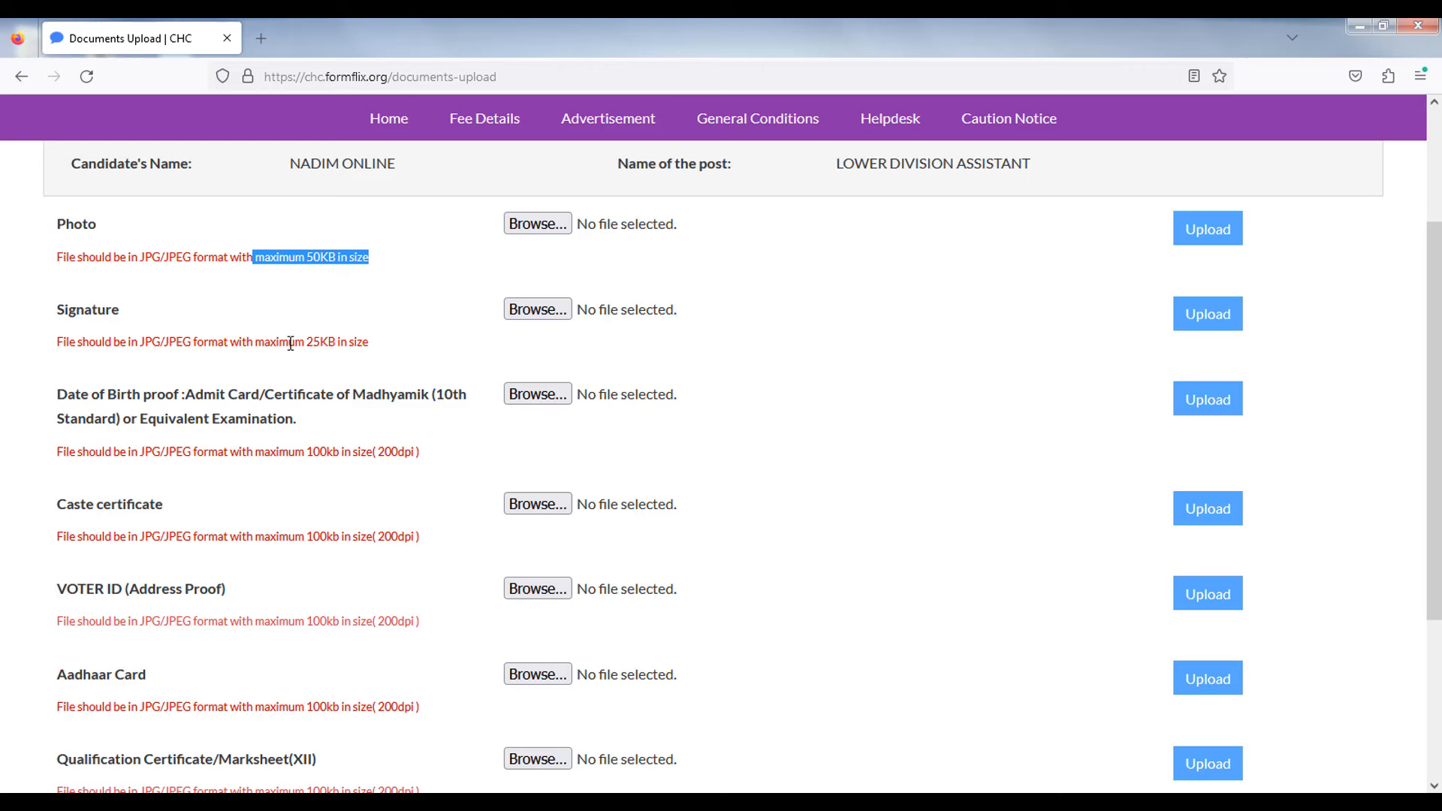
left_click_drag(289, 342, 362, 342)
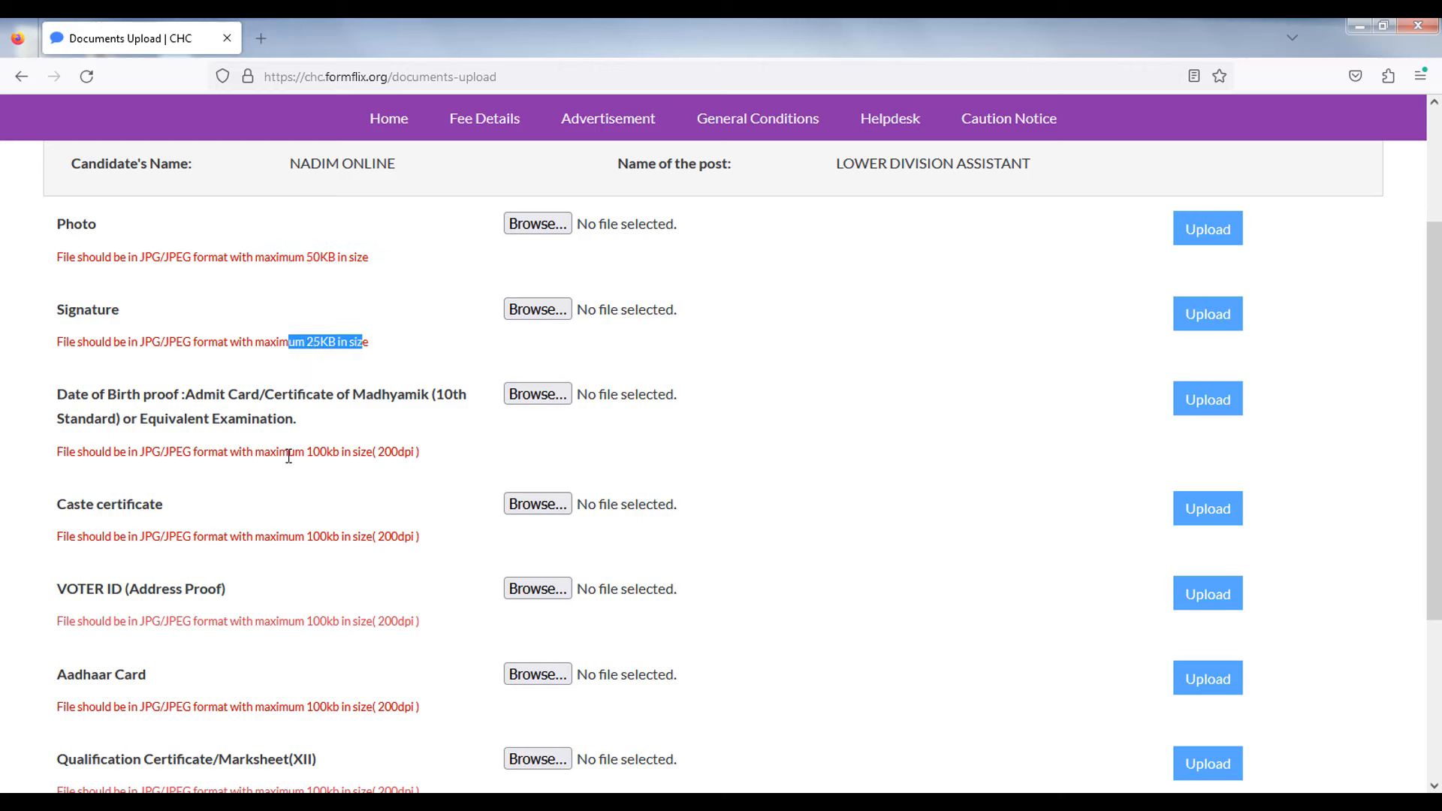
left_click_drag(256, 451, 356, 451)
left_click_drag(294, 537, 351, 536)
left_click_drag(303, 622, 343, 622)
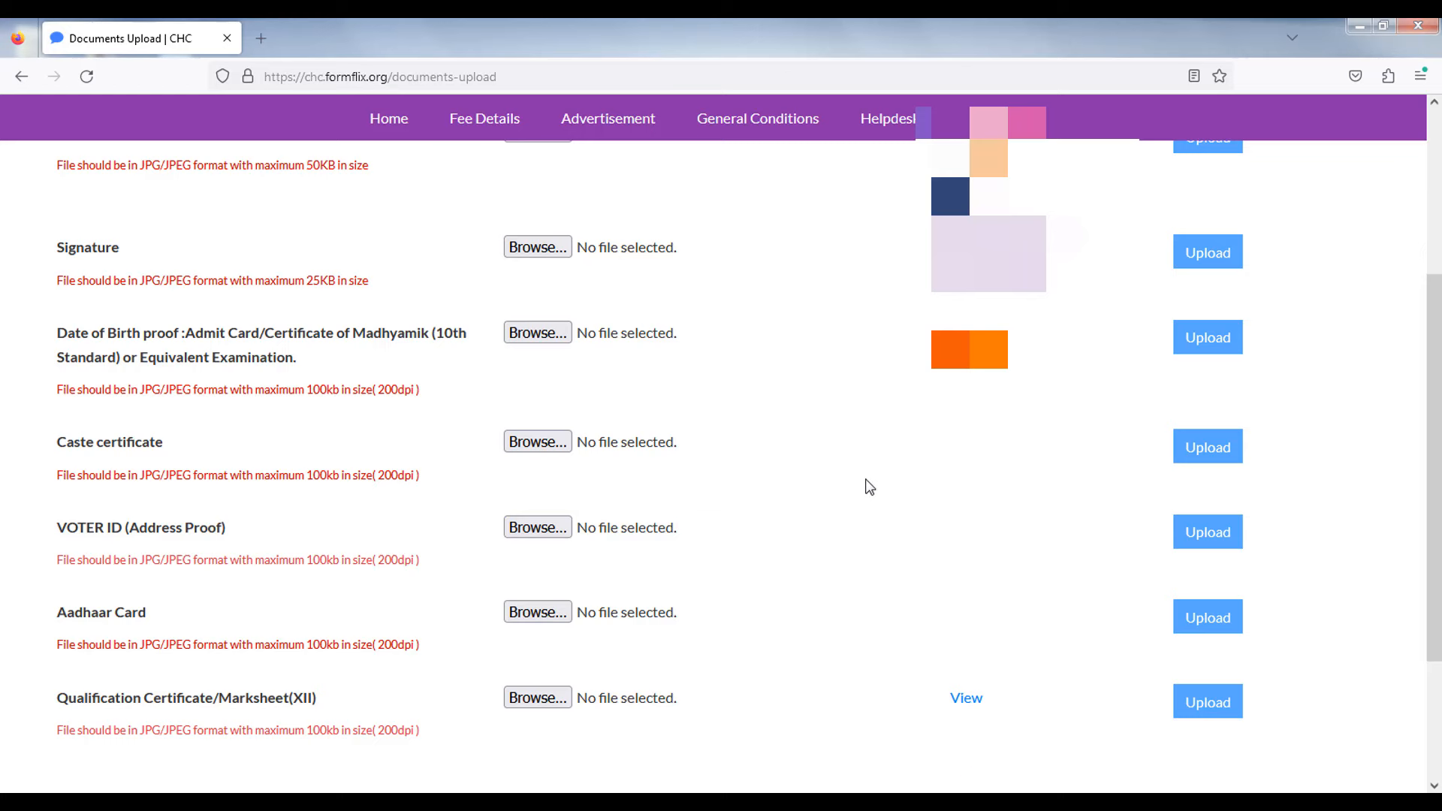
scroll(869, 487, "up", 3)
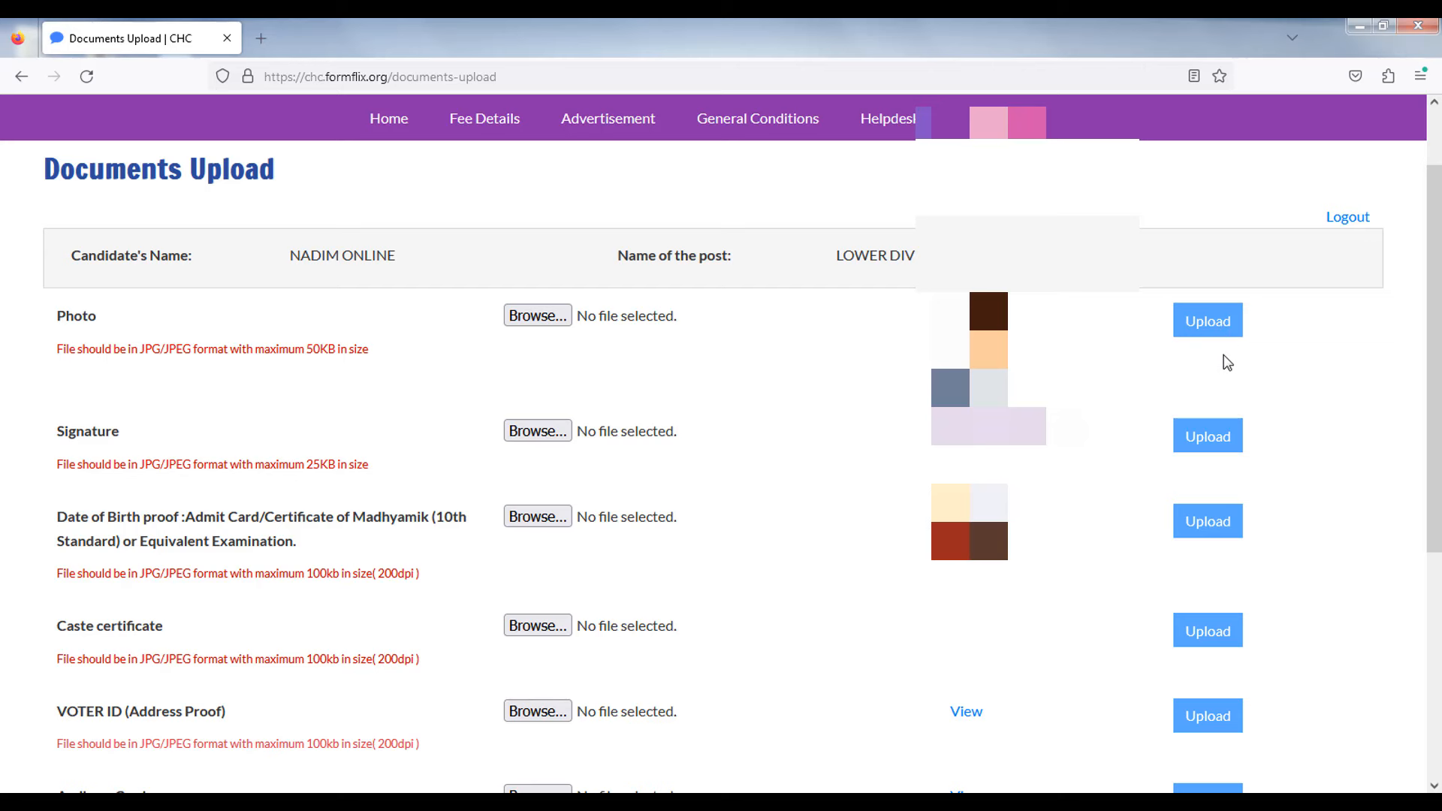
scroll(1186, 369, "down", 3)
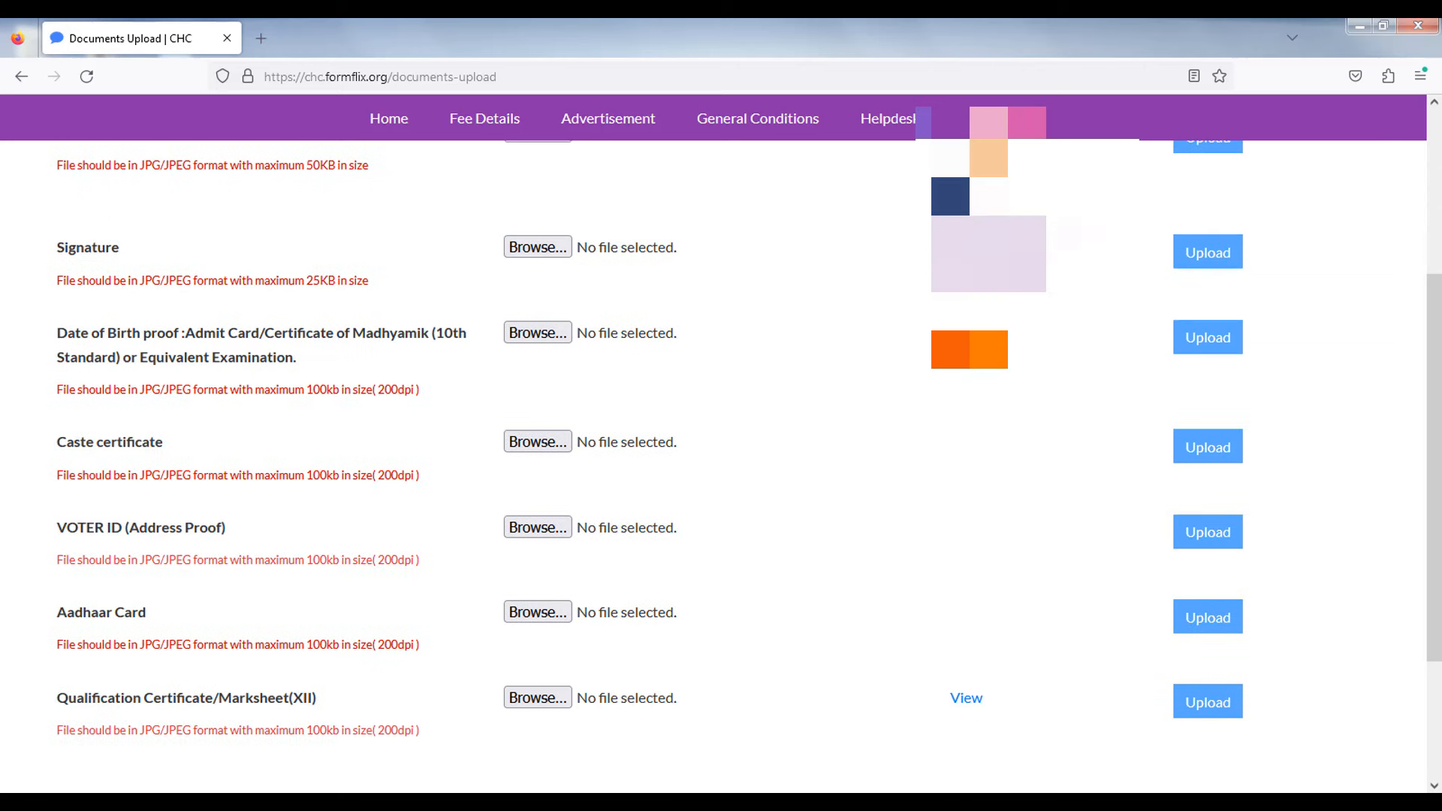
scroll(710, 648, "down", 3)
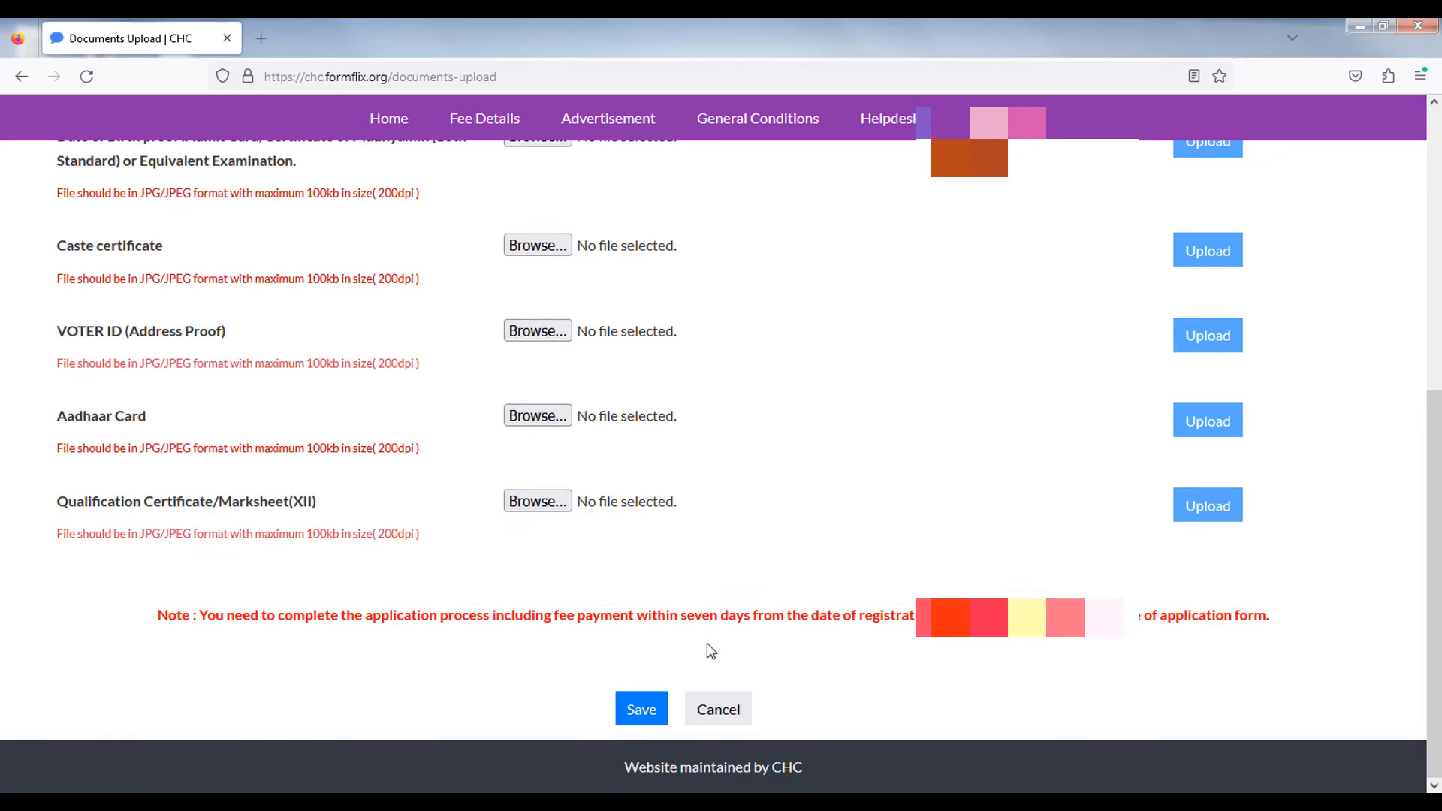
- Save the uploaded documents and scroll through the application preview
left_click(641, 711)
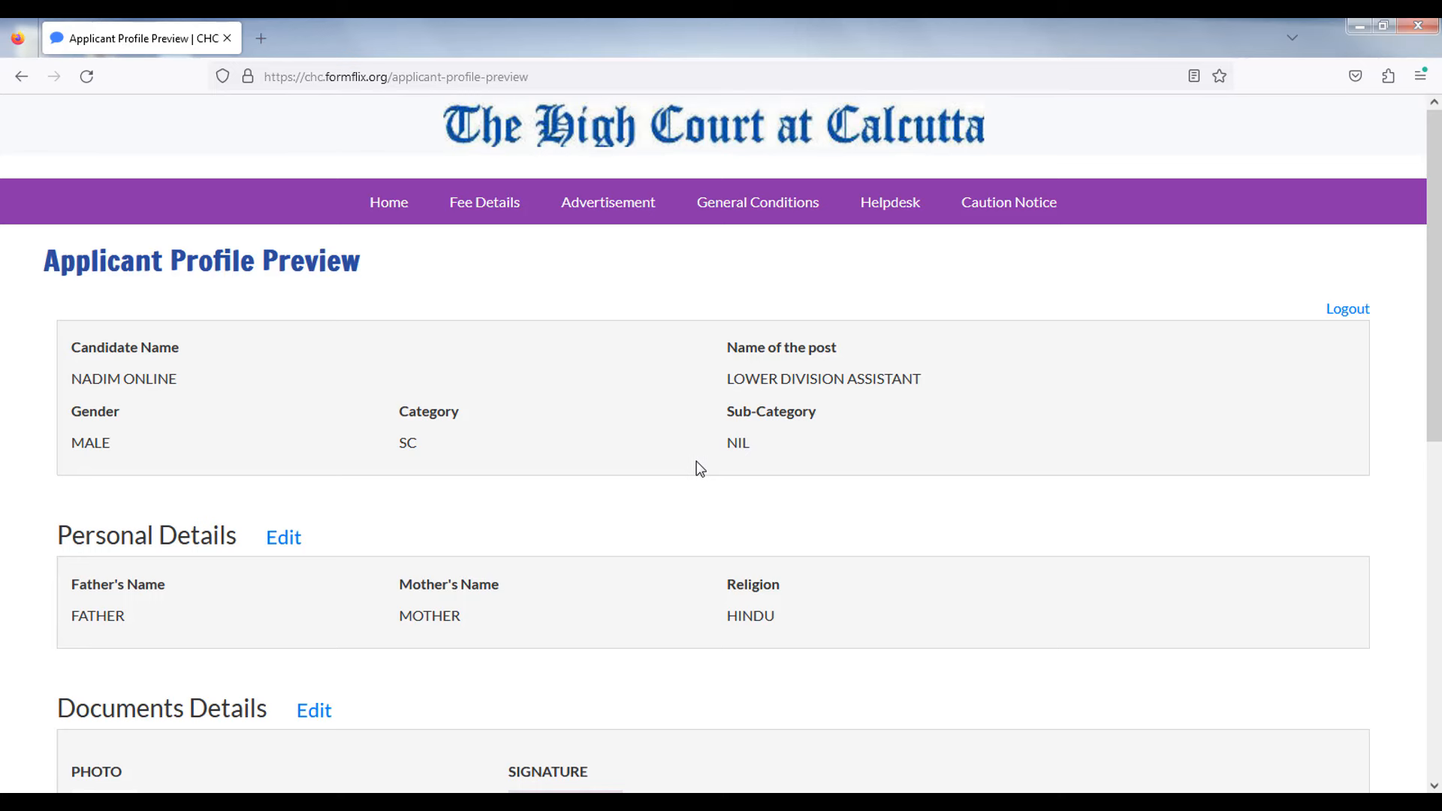
scroll(602, 493, "down", 2)
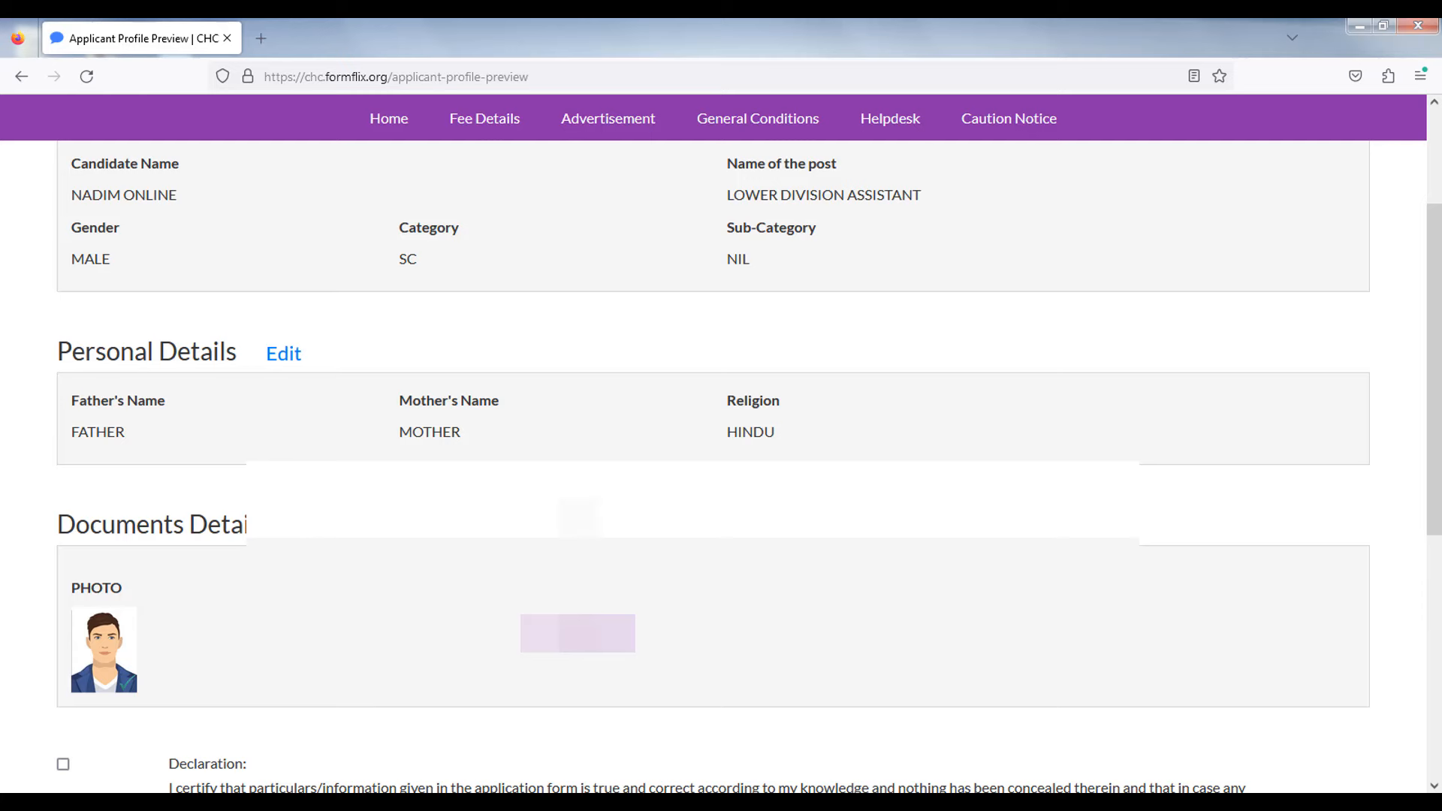
scroll(106, 567, "down", 6)
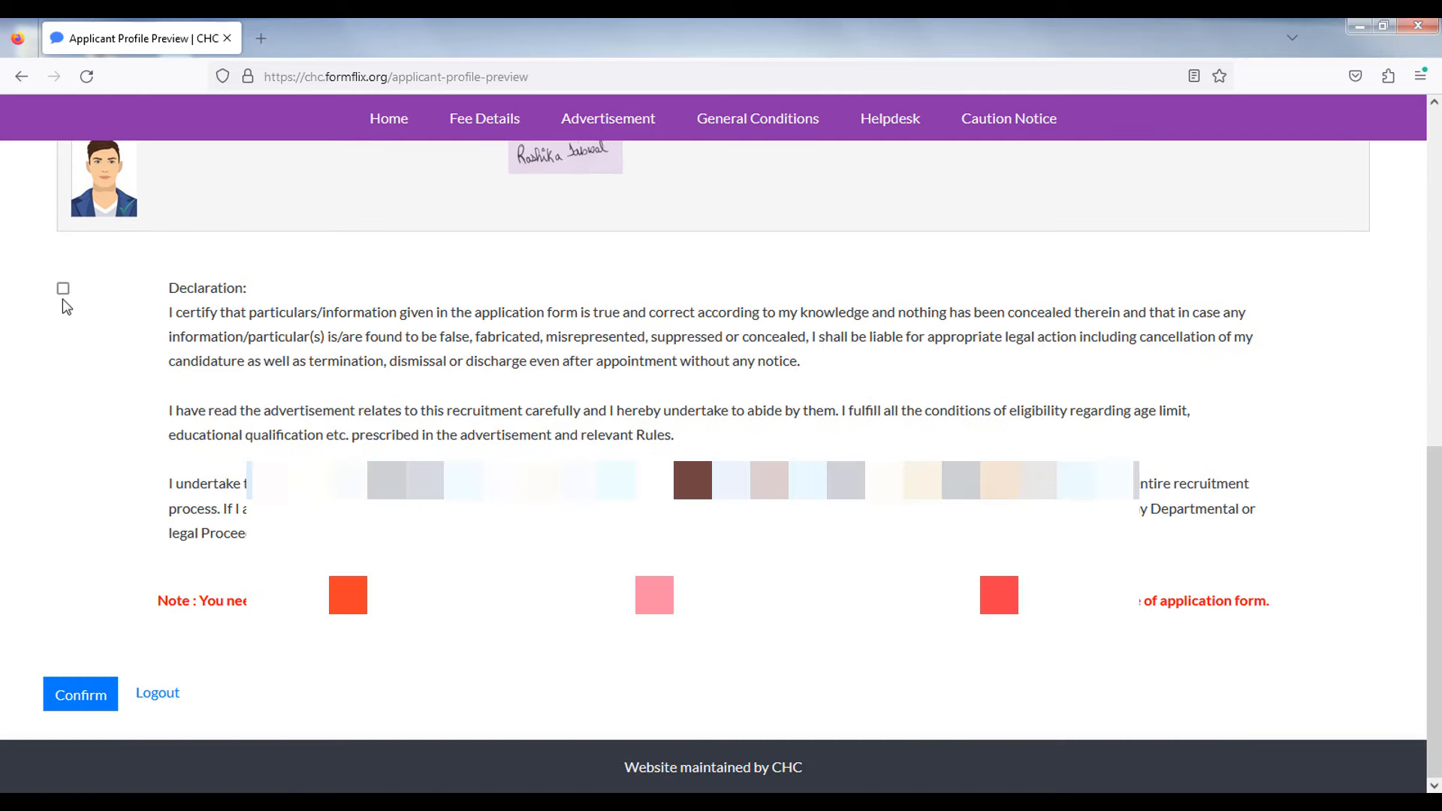
- Accept the declaration and confirm the application in the Are you sure? prompt
left_click(63, 289)
left_click(81, 693)
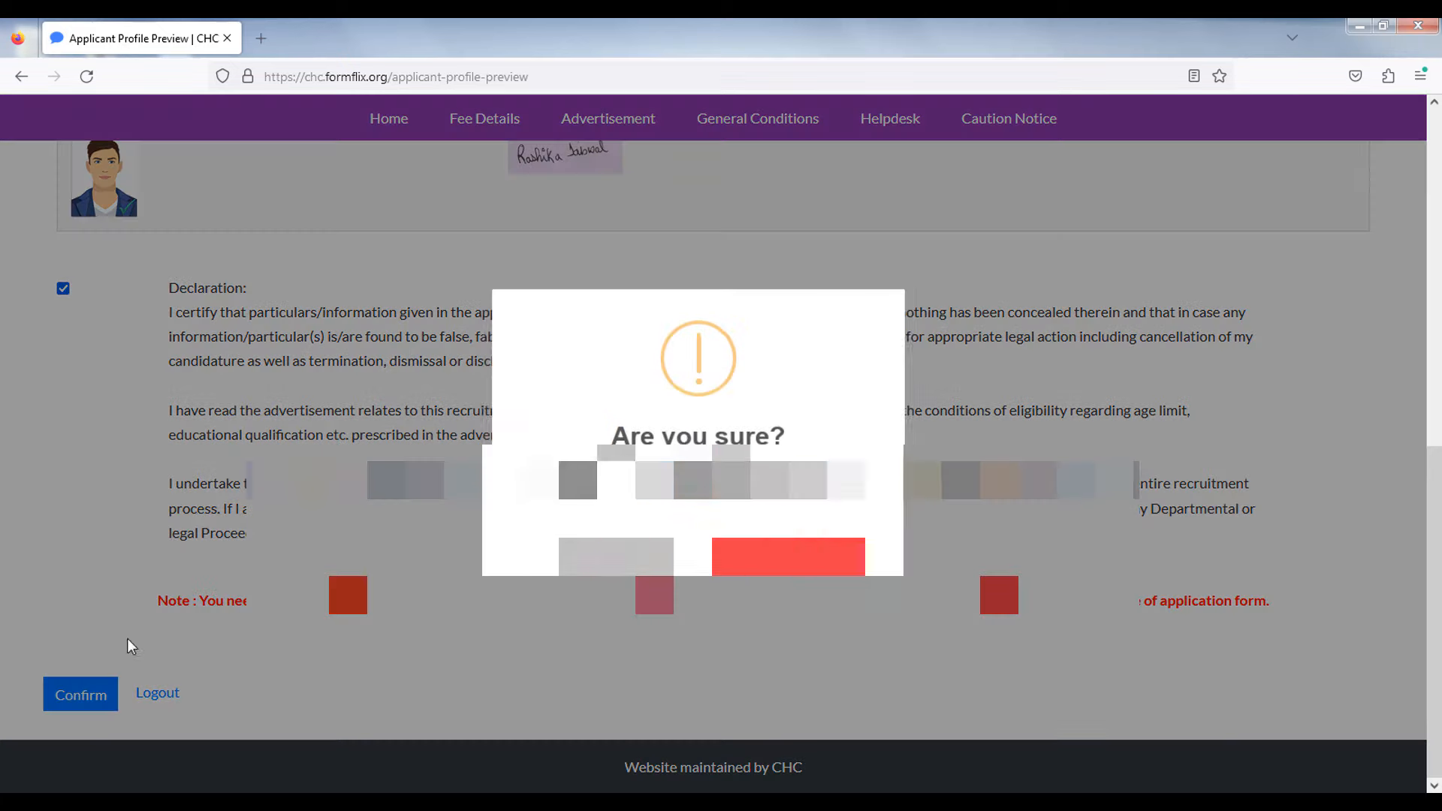
left_click(785, 559)
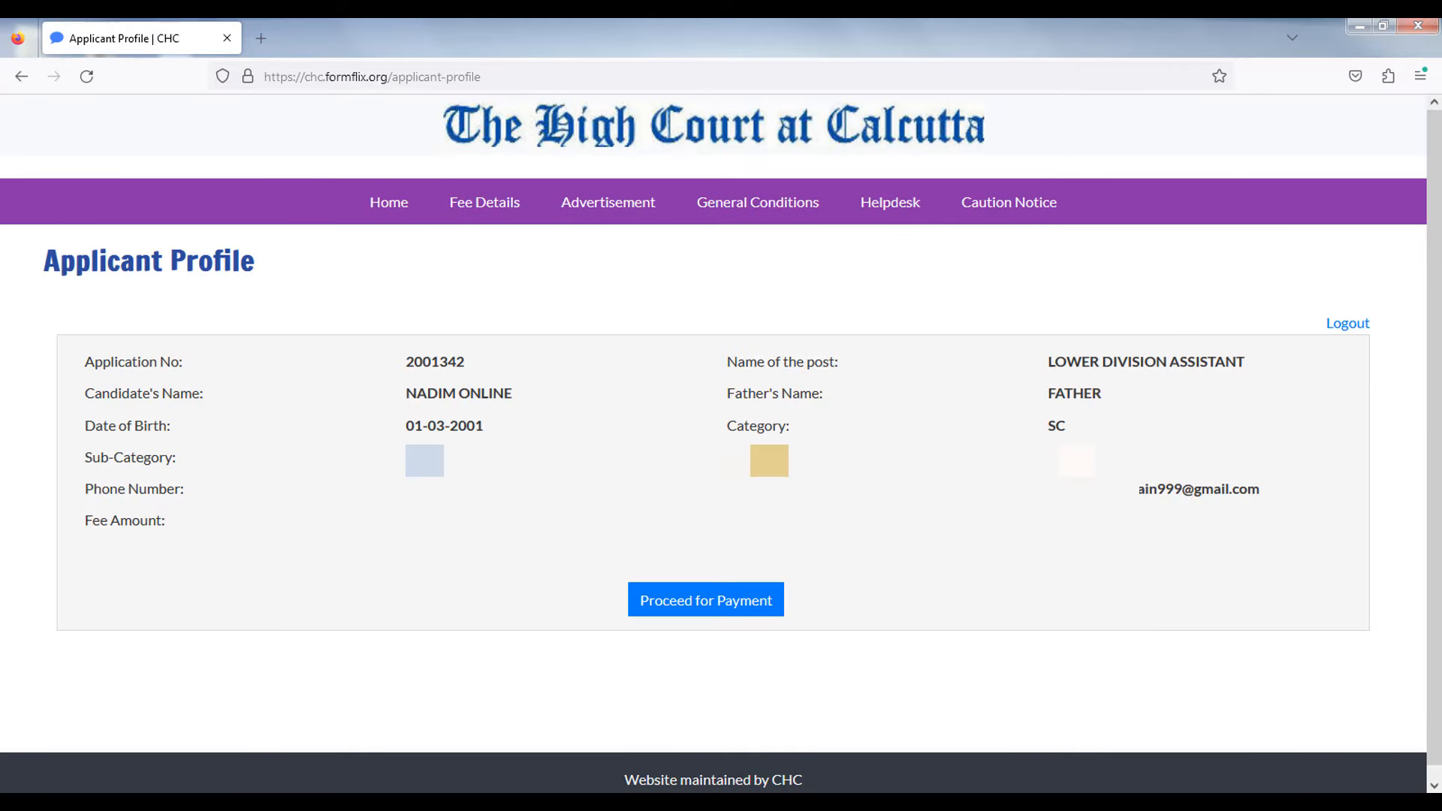
- Proceed to SBIePay and pay the 400.00 fee with the UPI QR option
left_click(722, 607)
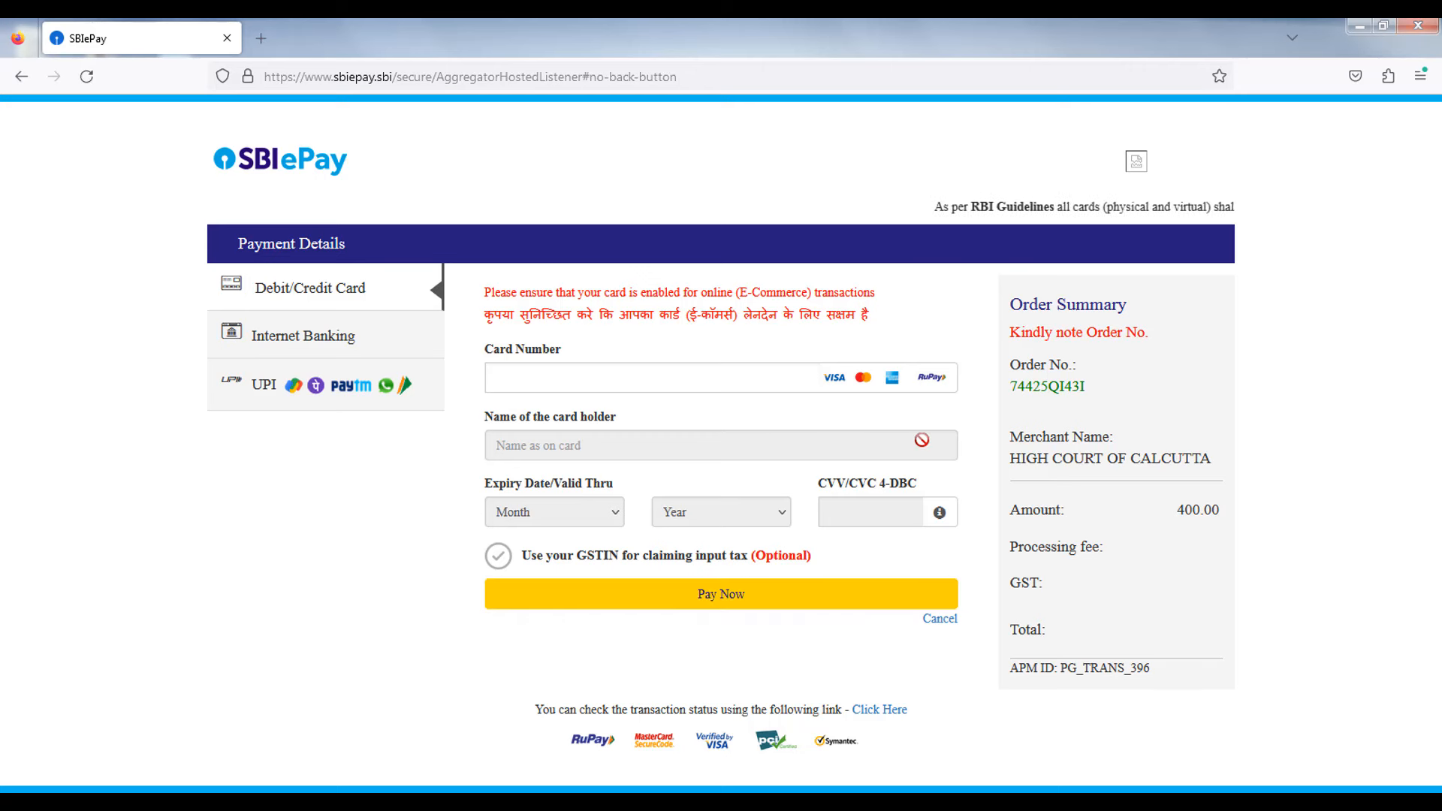
left_click(350, 334)
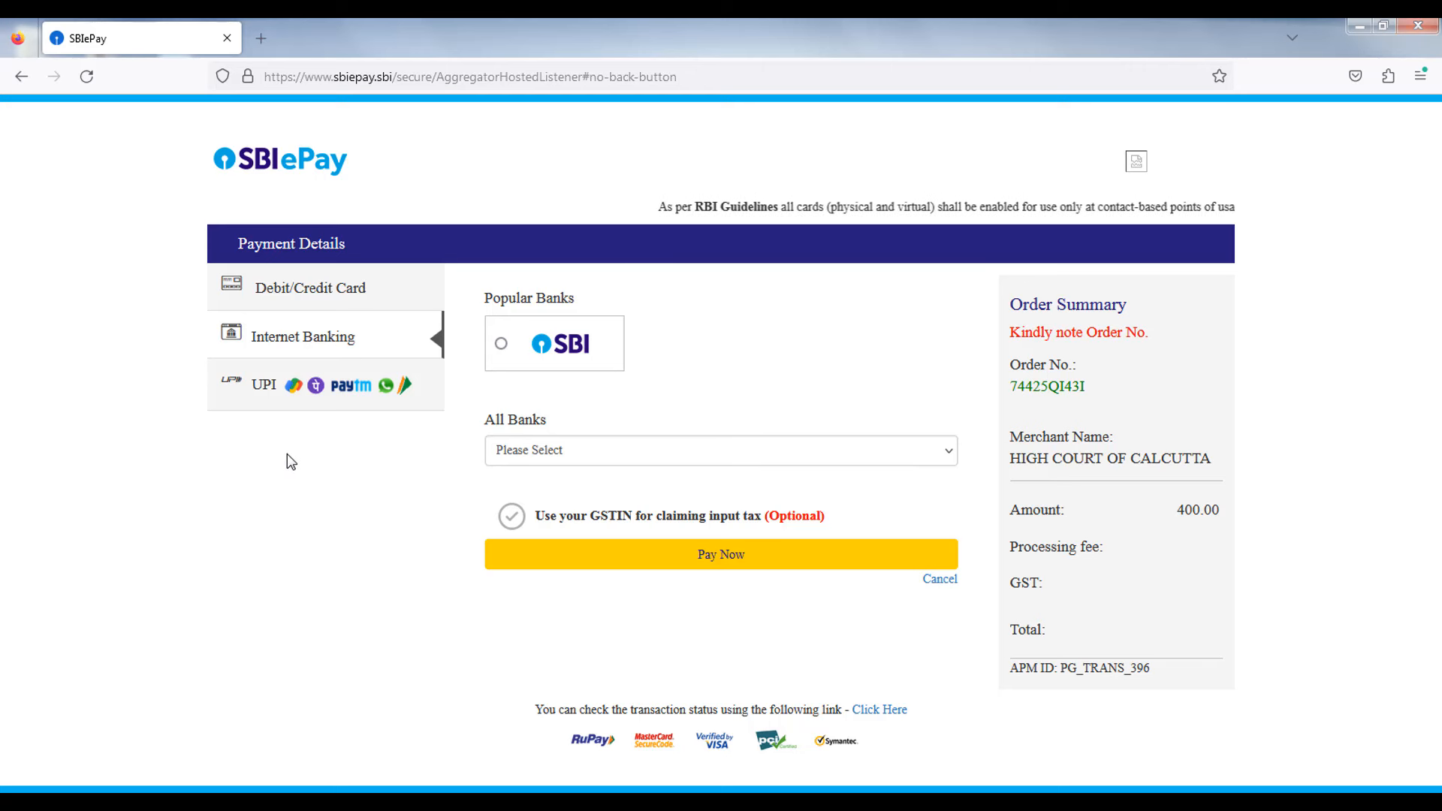
left_click(265, 392)
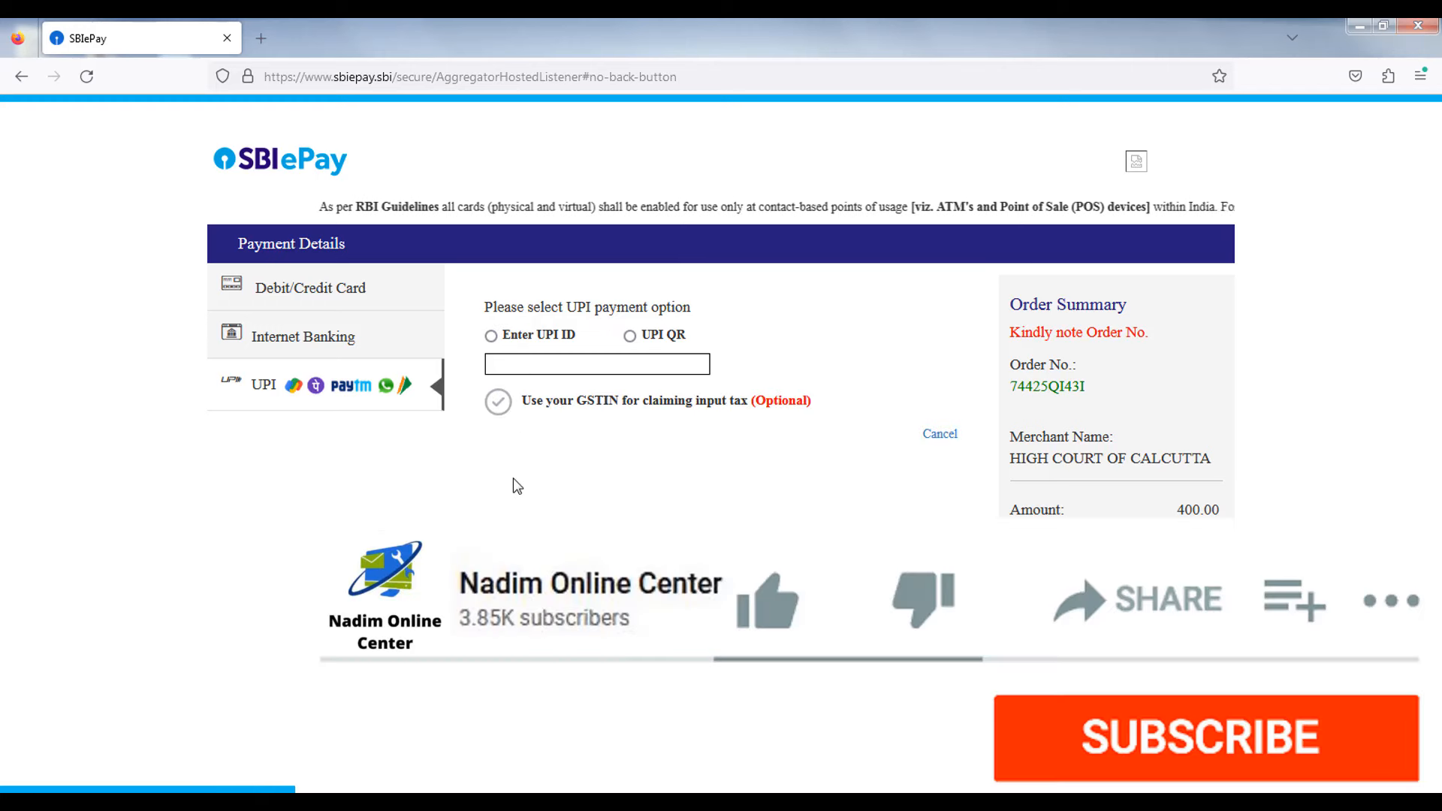
left_click(630, 335)
left_click(667, 451)
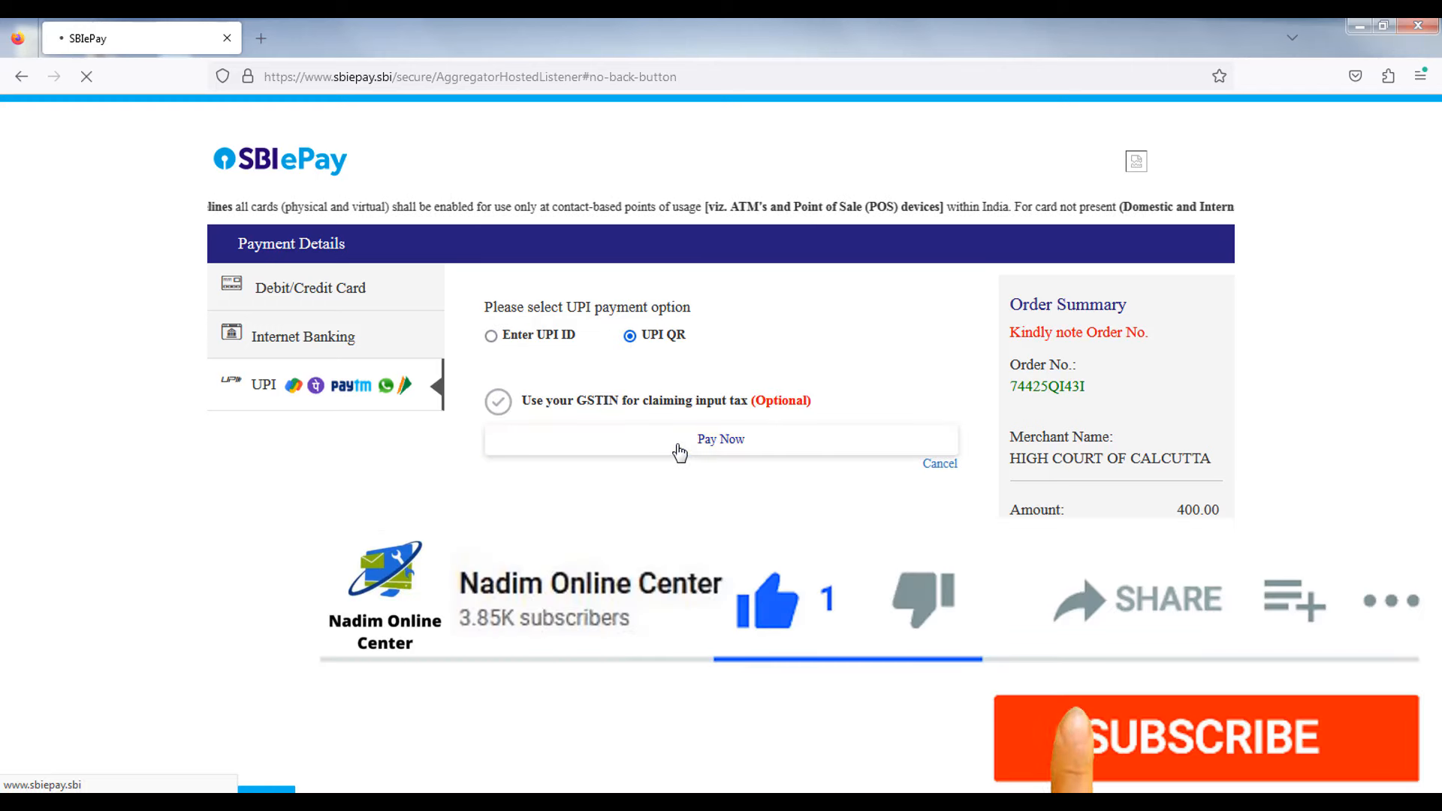